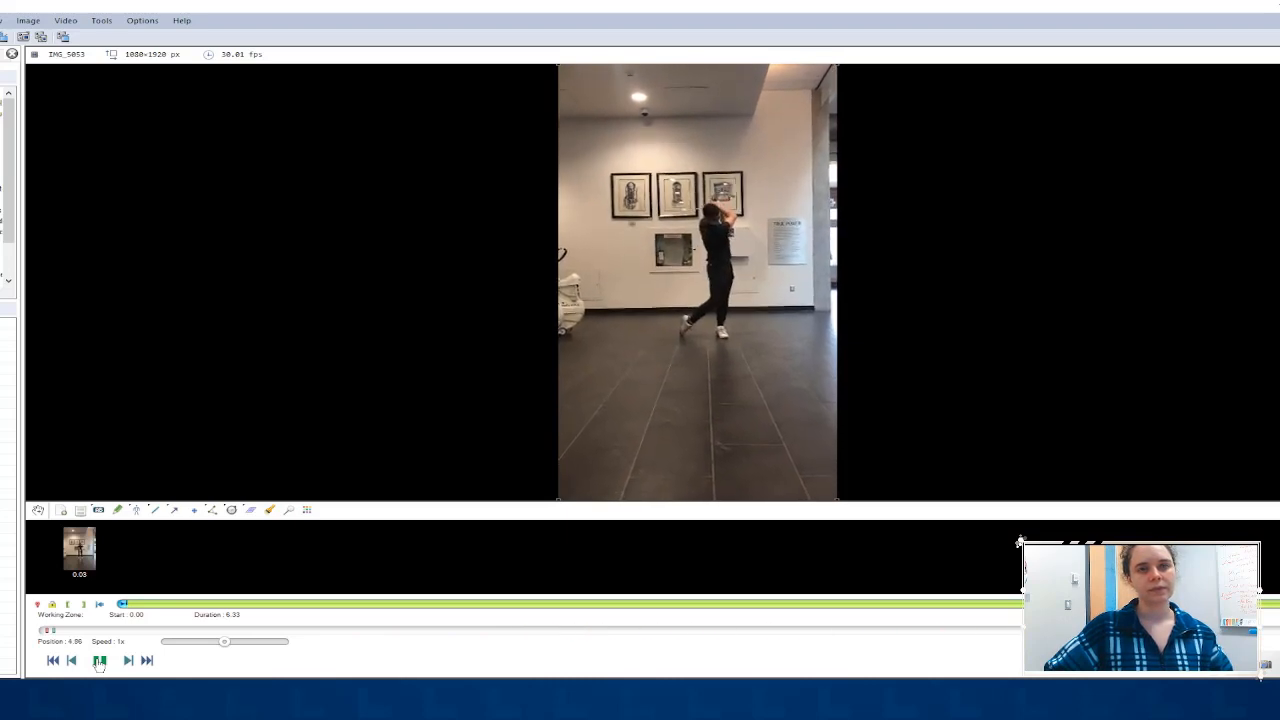
Pause the golf swing video and rewind it to its first frame
{"action": "left_click", "coordinate": [99, 661]}
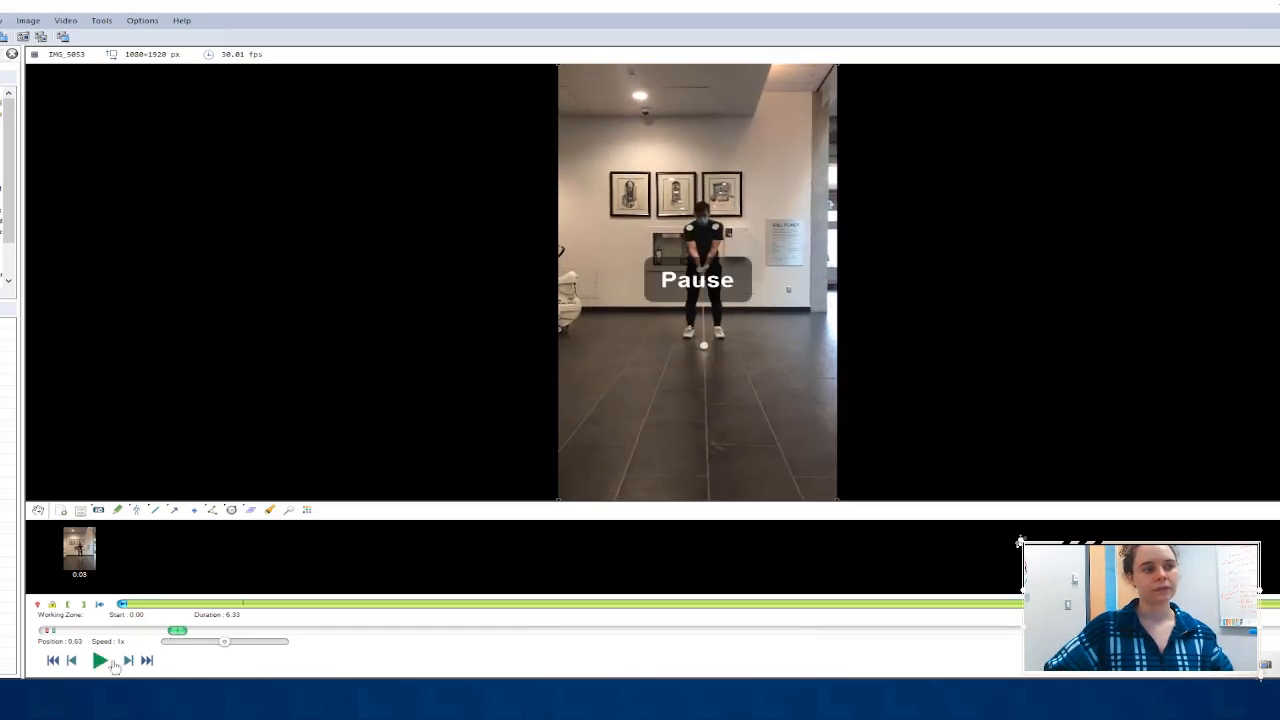
{"action": "left_click_drag", "start_coordinate": [172, 638], "coordinate": [46, 630]}
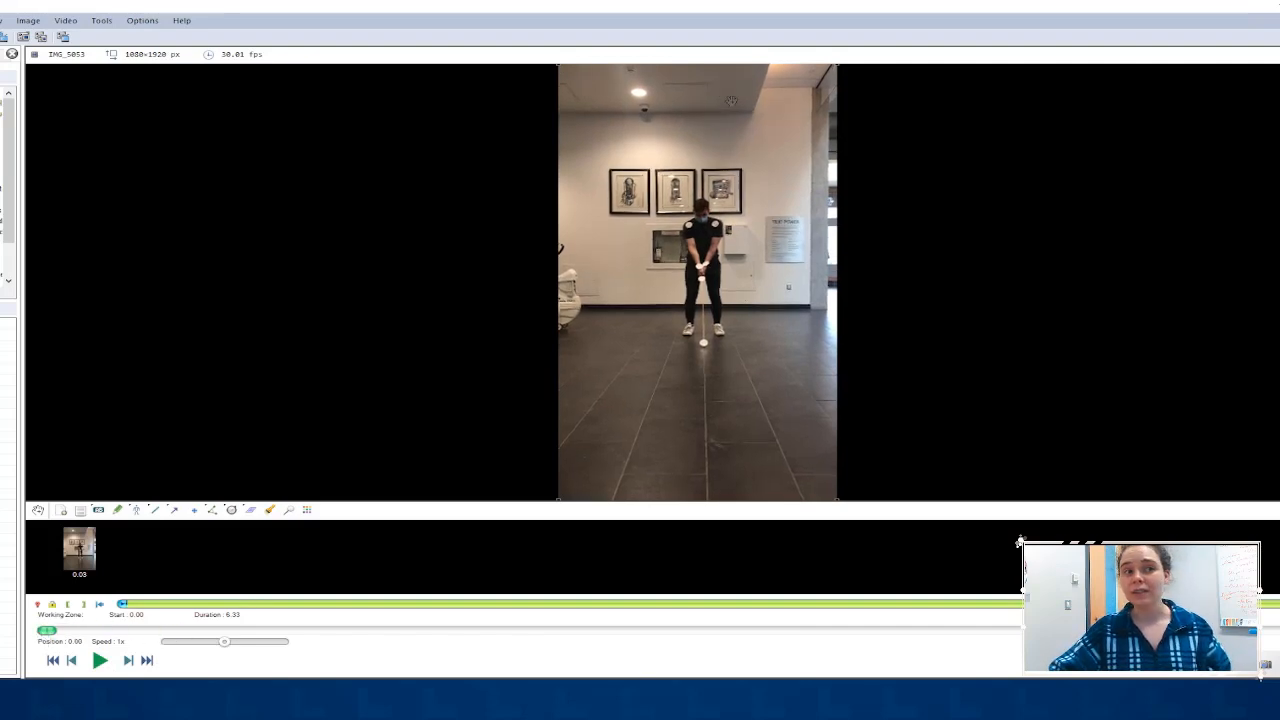
{"action": "key", "text": "Right"}
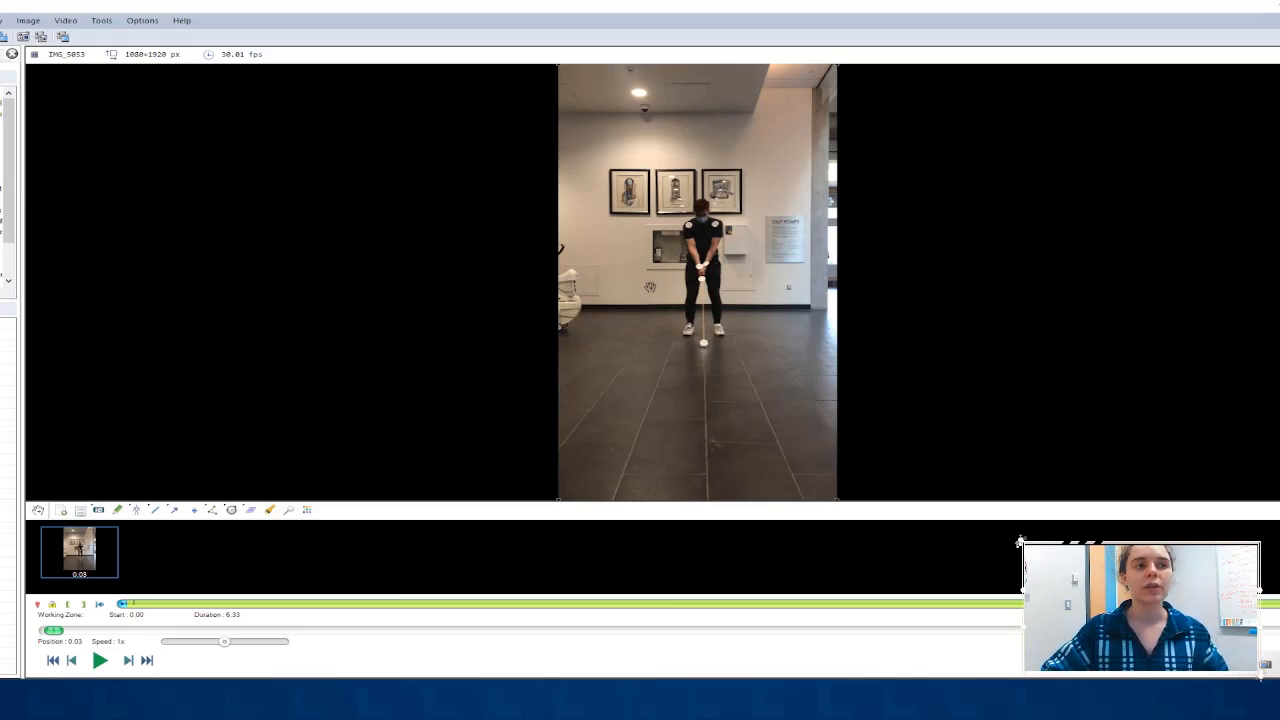
{"action": "left_click_drag", "start_coordinate": [52, 631], "coordinate": [47, 634]}
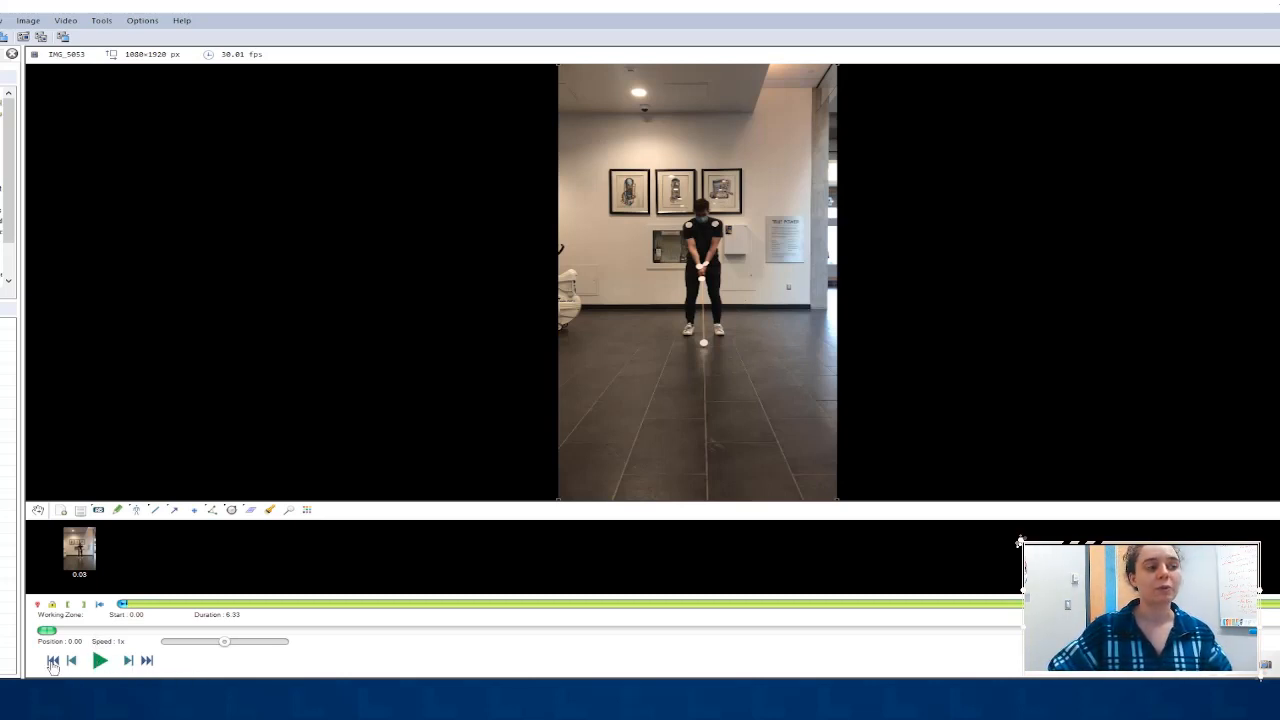
{"action": "mouse_move", "coordinate": [48, 632]}
{"action": "left_mouse_down"}
{"action": "mouse_move", "coordinate": [583, 627]}
{"action": "mouse_move", "coordinate": [561, 645]}
{"action": "mouse_move", "coordinate": [521, 647]}
{"action": "mouse_move", "coordinate": [796, 631]}
{"action": "mouse_move", "coordinate": [714, 634]}
{"action": "mouse_move", "coordinate": [732, 633]}
{"action": "left_mouse_up"}
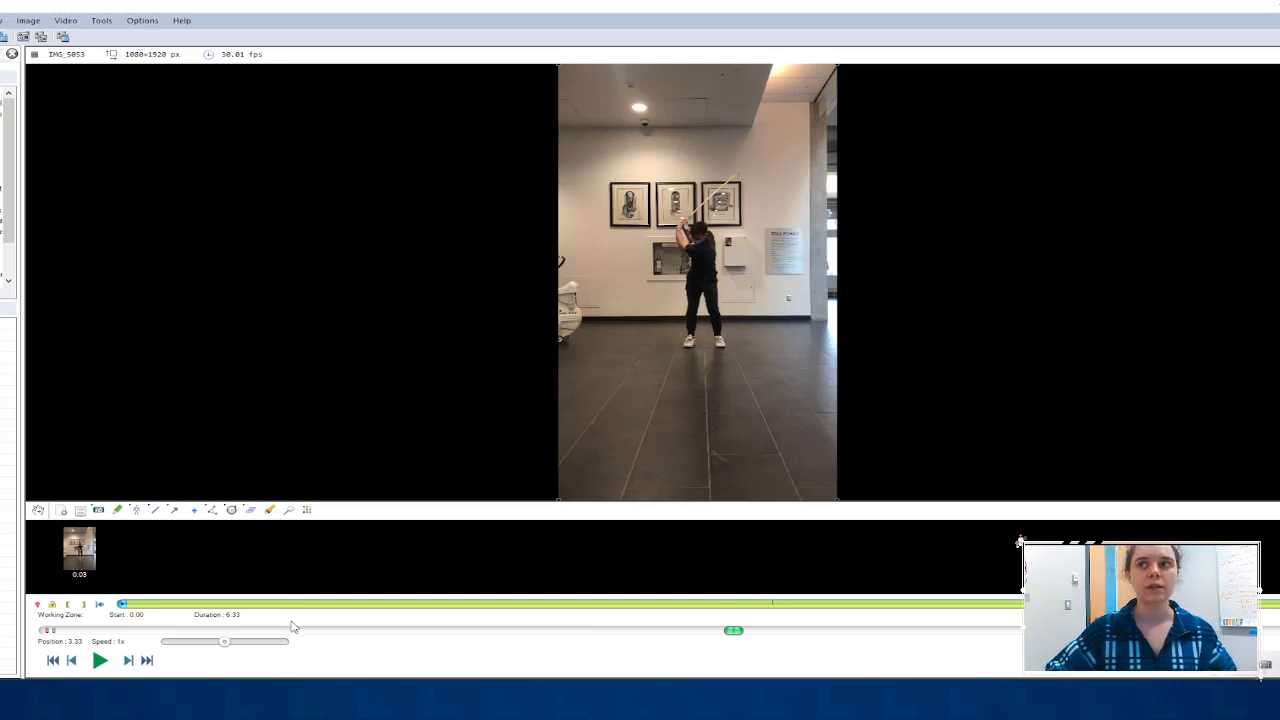
{"action": "left_click", "coordinate": [67, 608]}
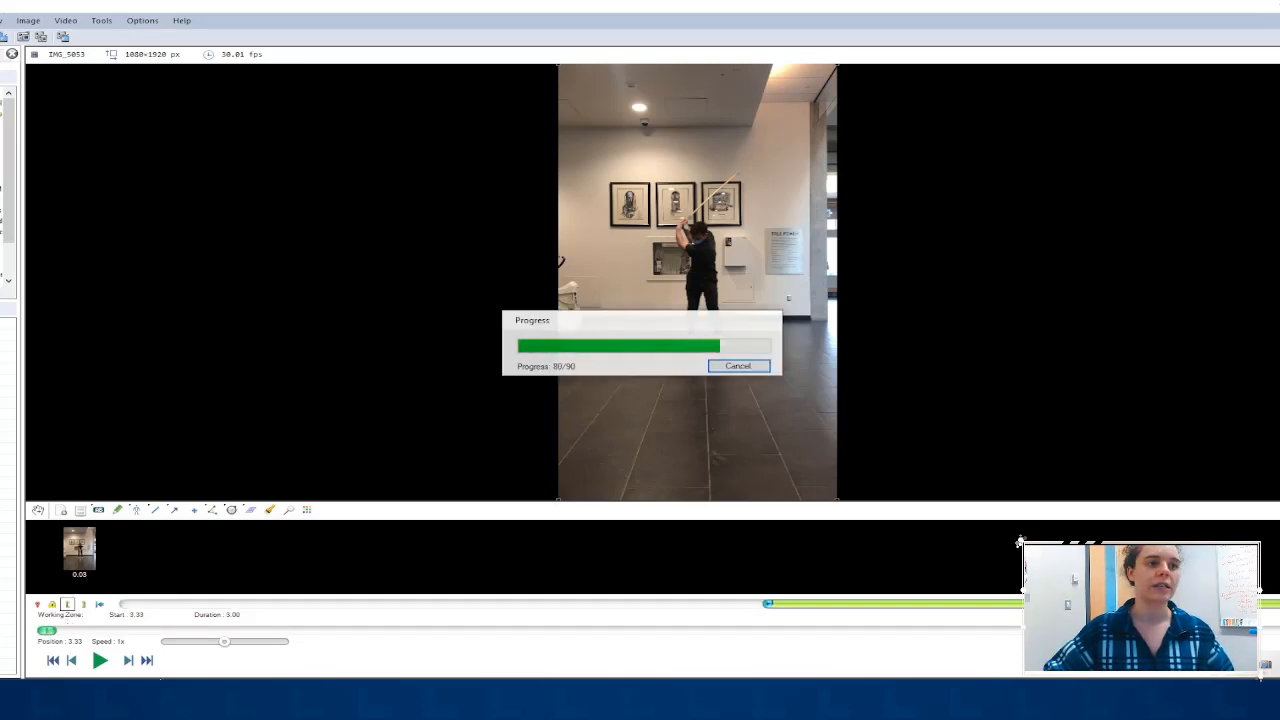
{"action": "left_click", "coordinate": [99, 604]}
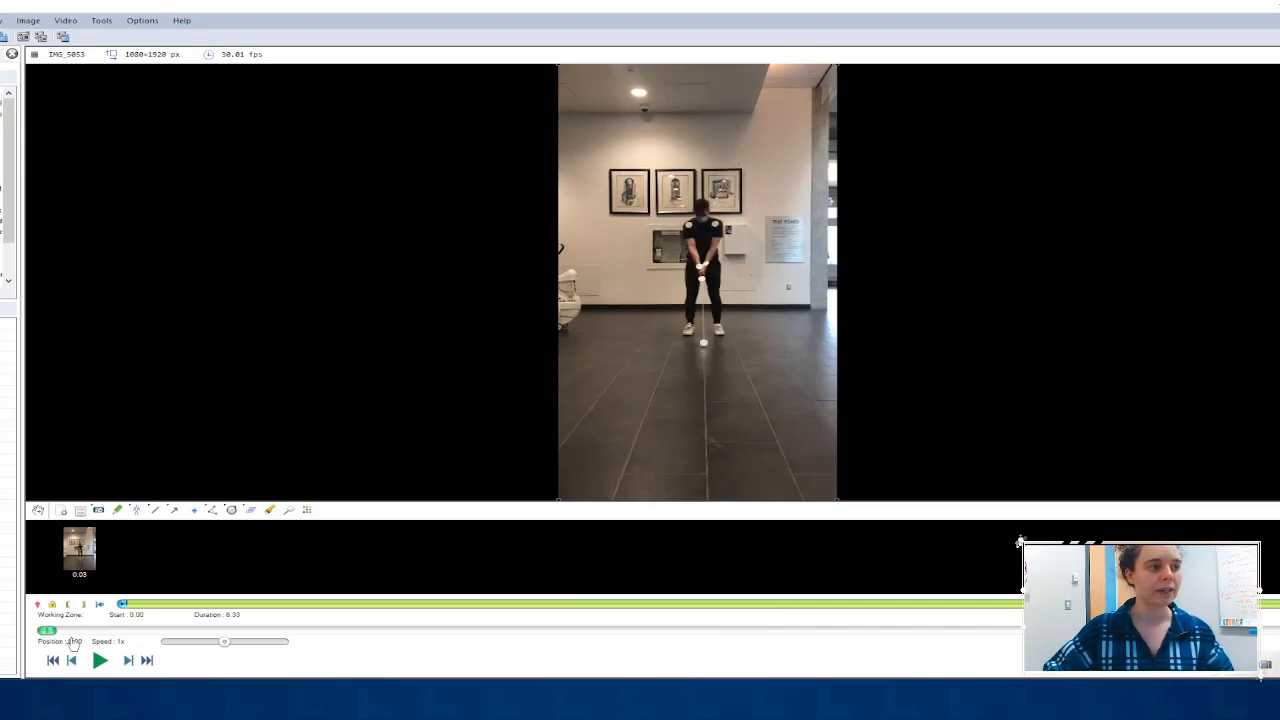
Limit the working zone to the swing, ending at the follow-through (4.93) and starting at the top of the backswing (3.30)
{"action": "left_click_drag", "start_coordinate": [46, 631], "coordinate": [1056, 630]}
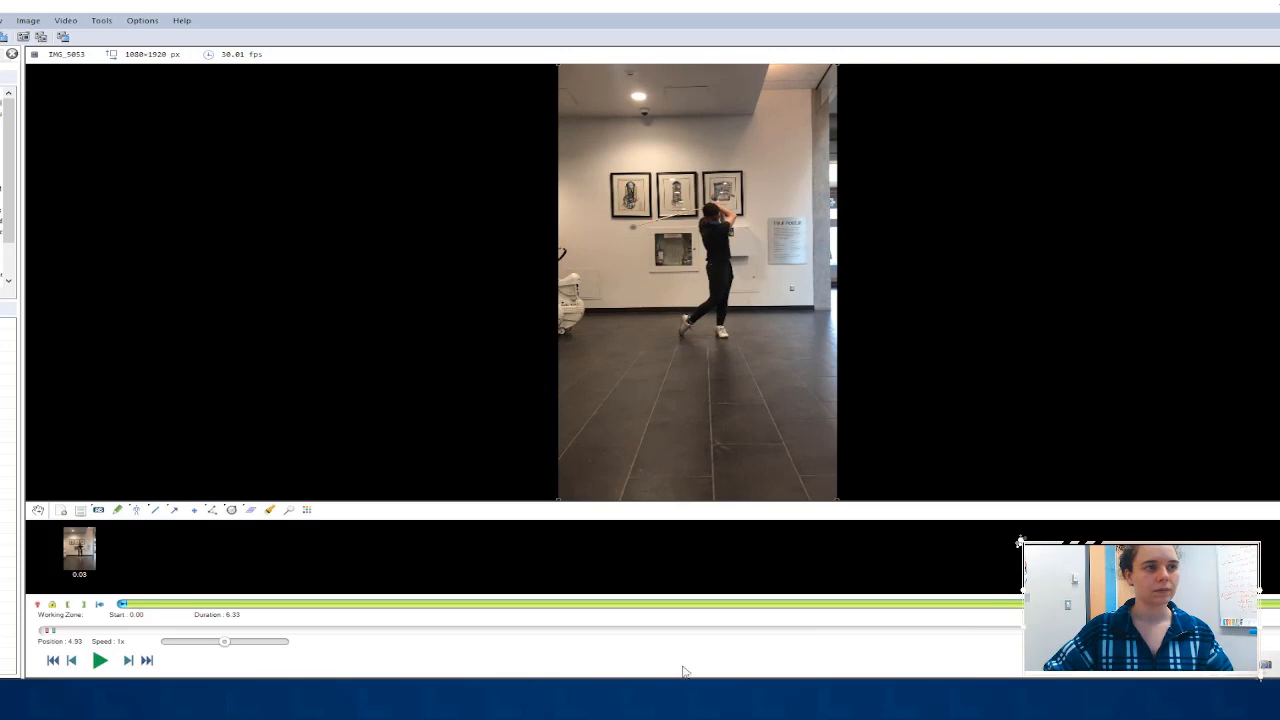
{"action": "left_click", "coordinate": [82, 607]}
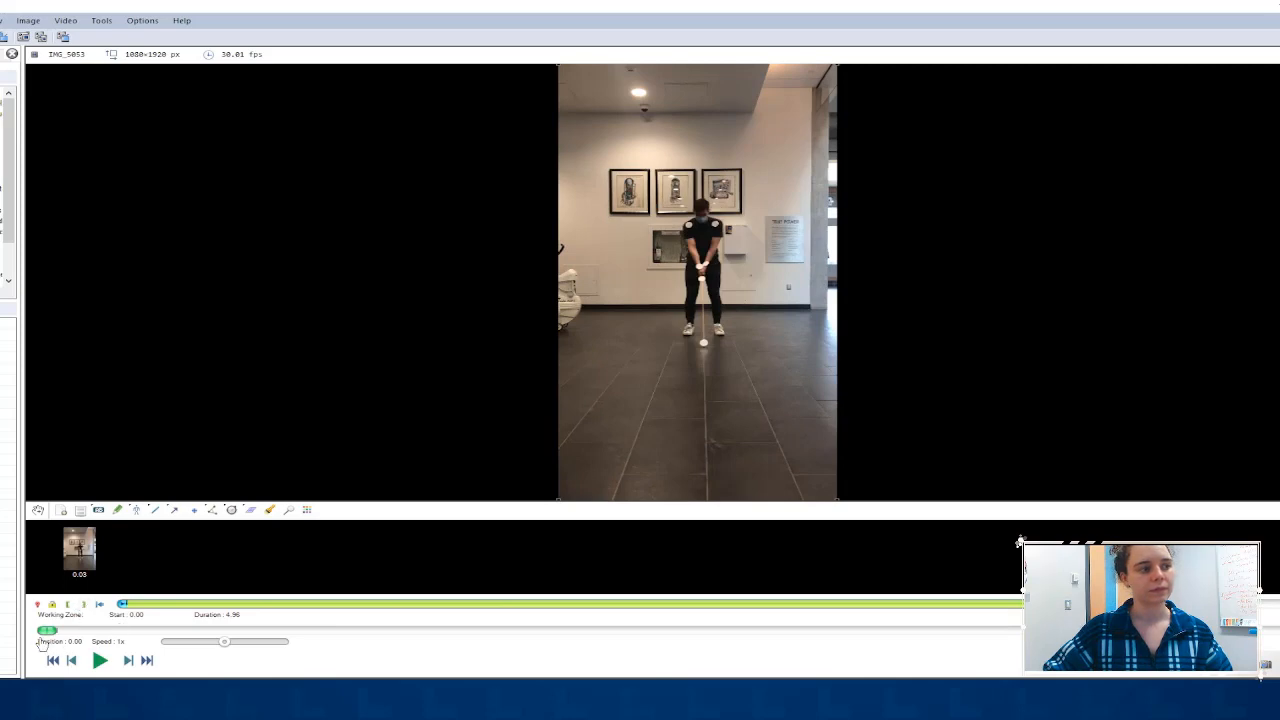
{"action": "mouse_move", "coordinate": [47, 630]}
{"action": "left_mouse_down"}
{"action": "mouse_move", "coordinate": [708, 607]}
{"action": "mouse_move", "coordinate": [929, 612]}
{"action": "mouse_move", "coordinate": [962, 640]}
{"action": "mouse_move", "coordinate": [920, 648]}
{"action": "left_mouse_up"}
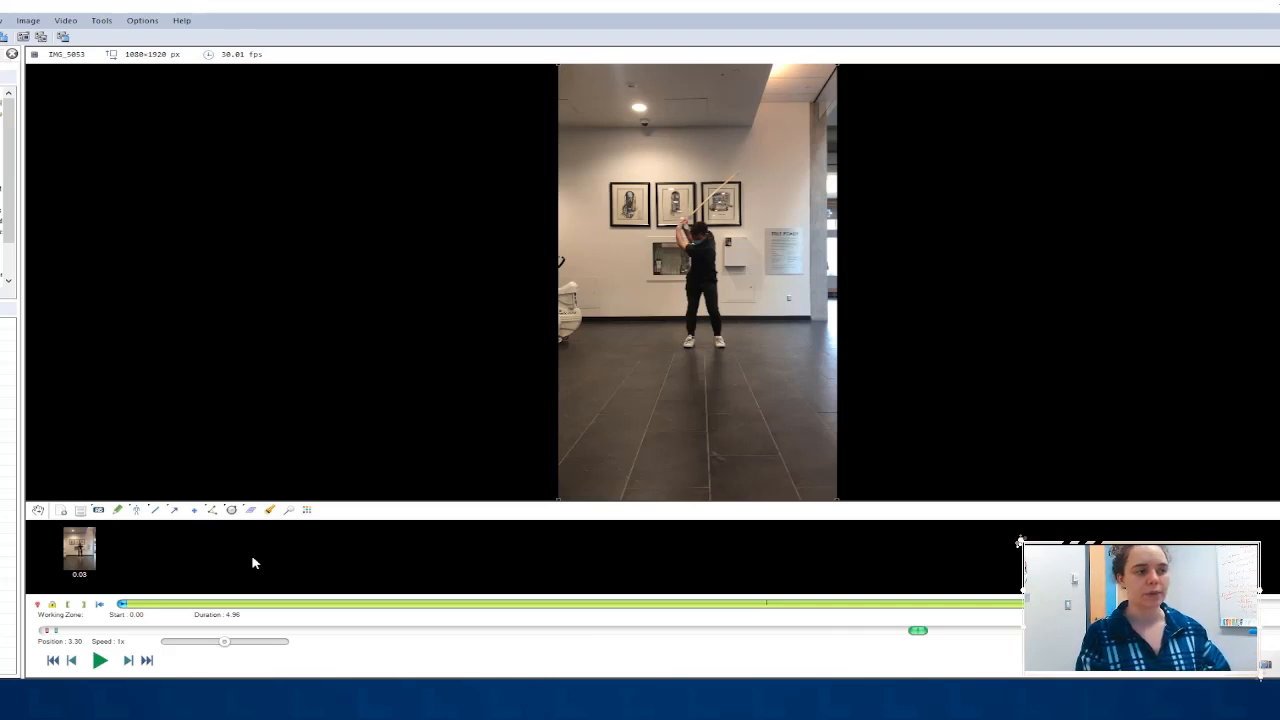
{"action": "left_click", "coordinate": [68, 607]}
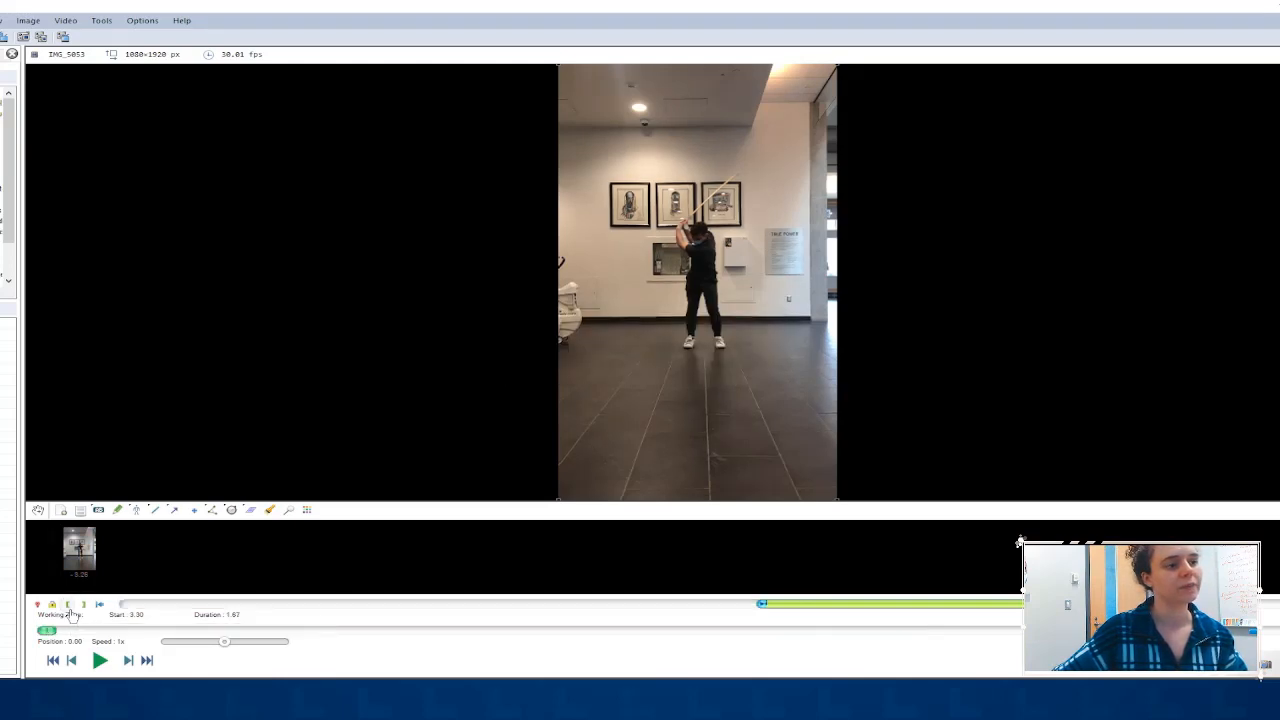
Play through the trimmed swing, stop it, and return to the frame at position 0.03
{"action": "left_click", "coordinate": [94, 660]}
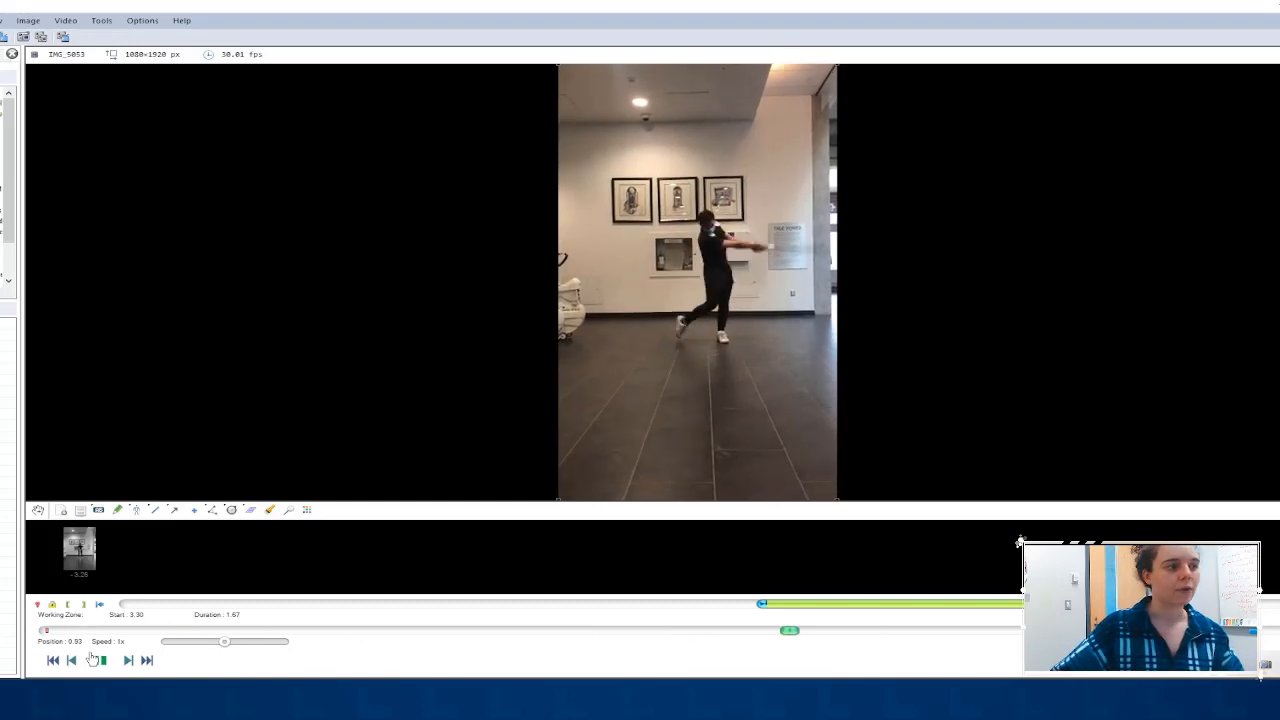
{"action": "left_click", "coordinate": [94, 660]}
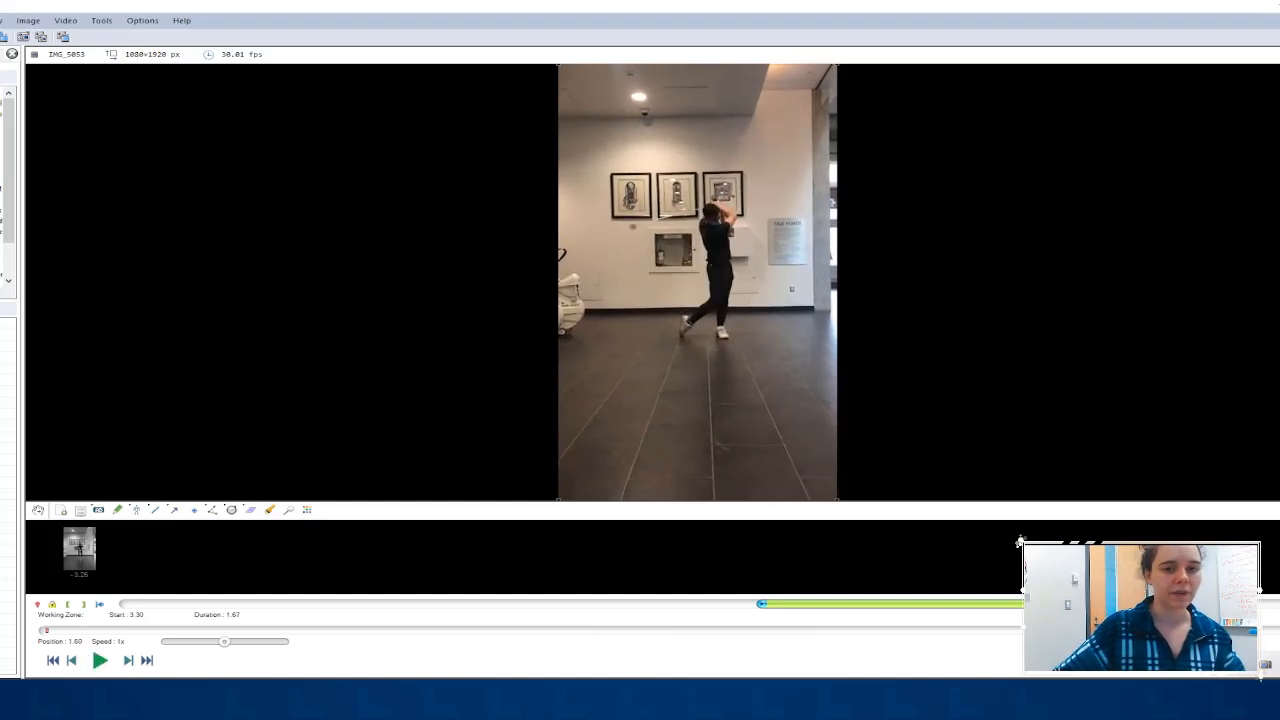
{"action": "left_click_drag", "start_coordinate": [1250, 631], "coordinate": [65, 674]}
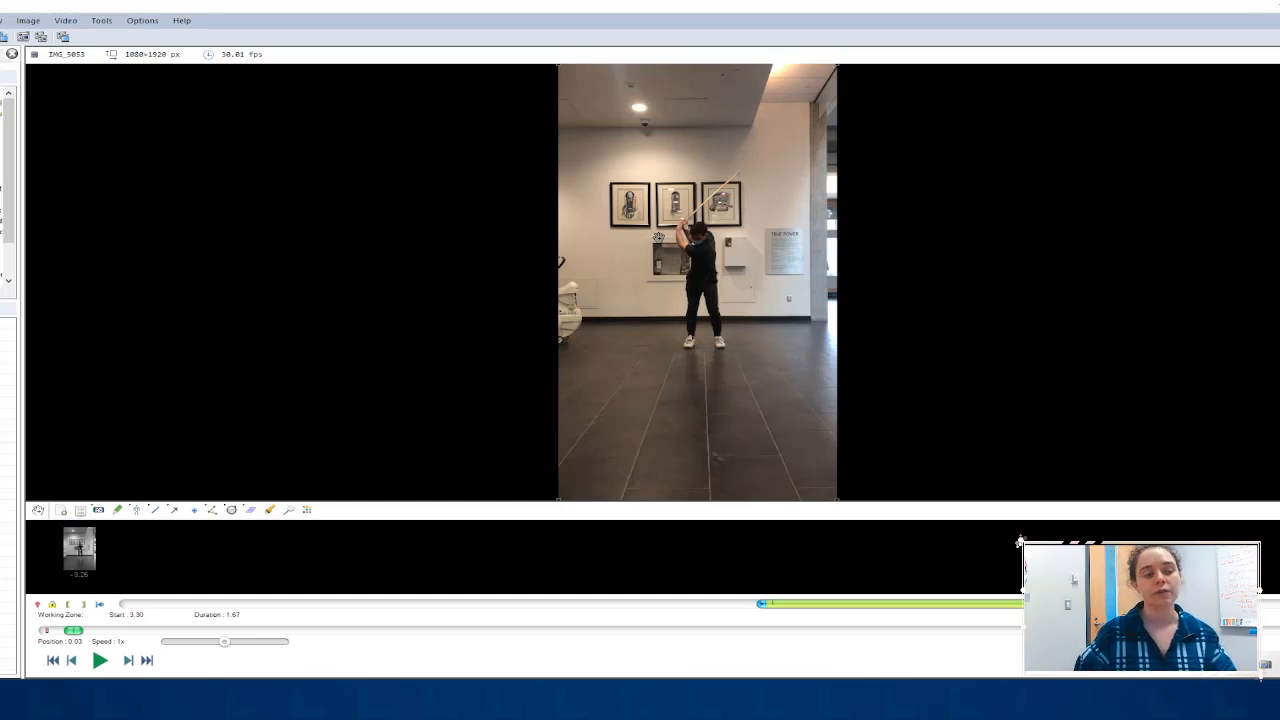
Draw a line along the golf club from the club head to the hands and move its length label onto the blank wall above the pictures
{"action": "left_click", "coordinate": [156, 515]}
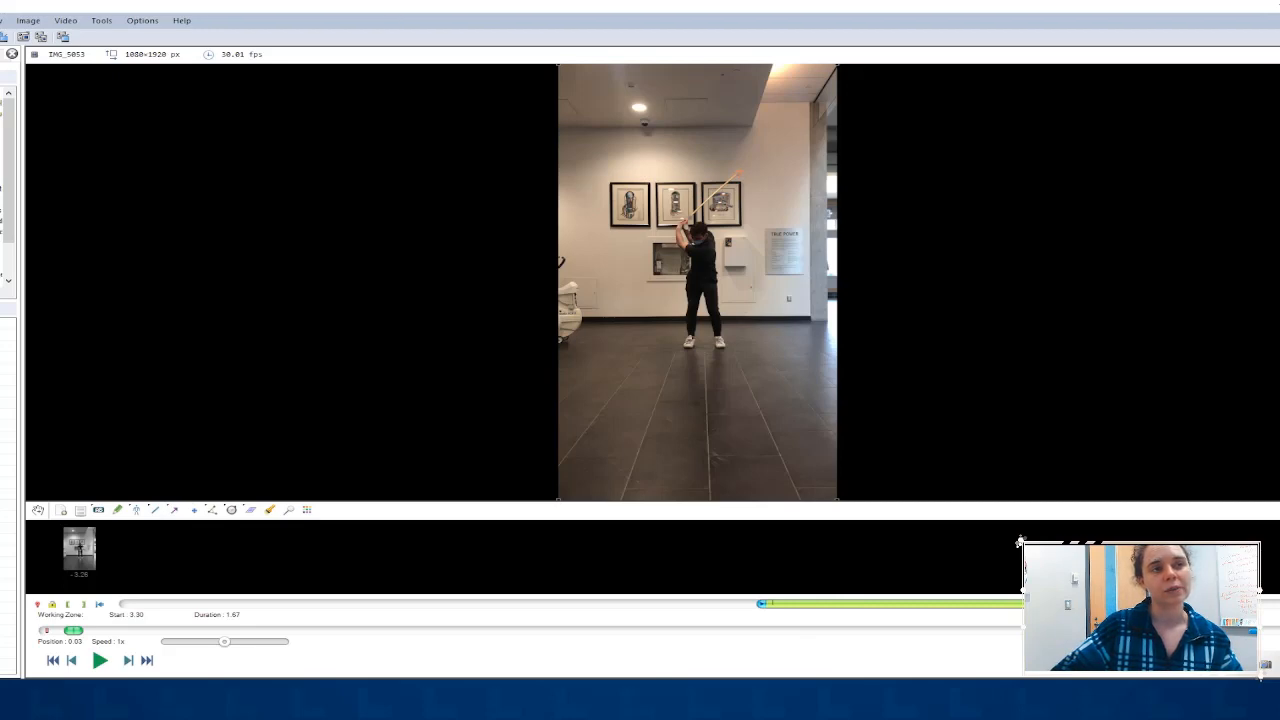
{"action": "left_click", "coordinate": [739, 174]}
{"action": "left_click_drag", "start_coordinate": [739, 174], "coordinate": [687, 220]}
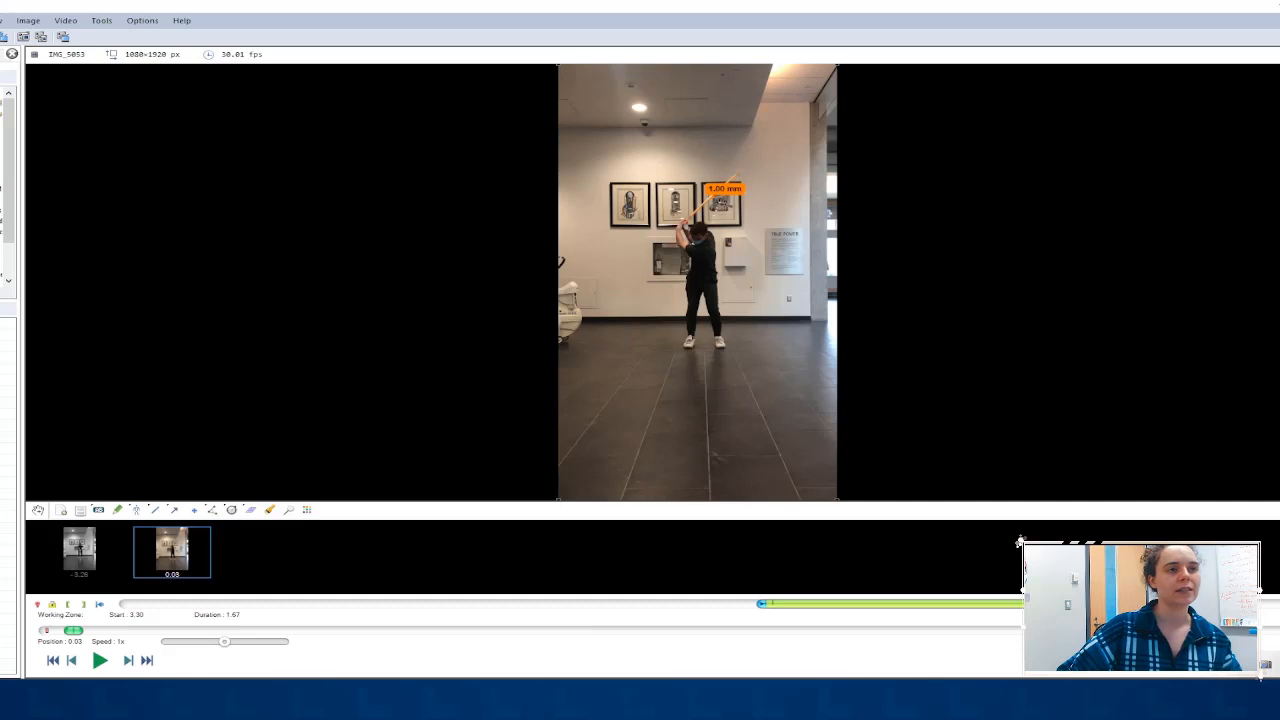
{"action": "left_click_drag", "start_coordinate": [710, 200], "coordinate": [601, 163]}
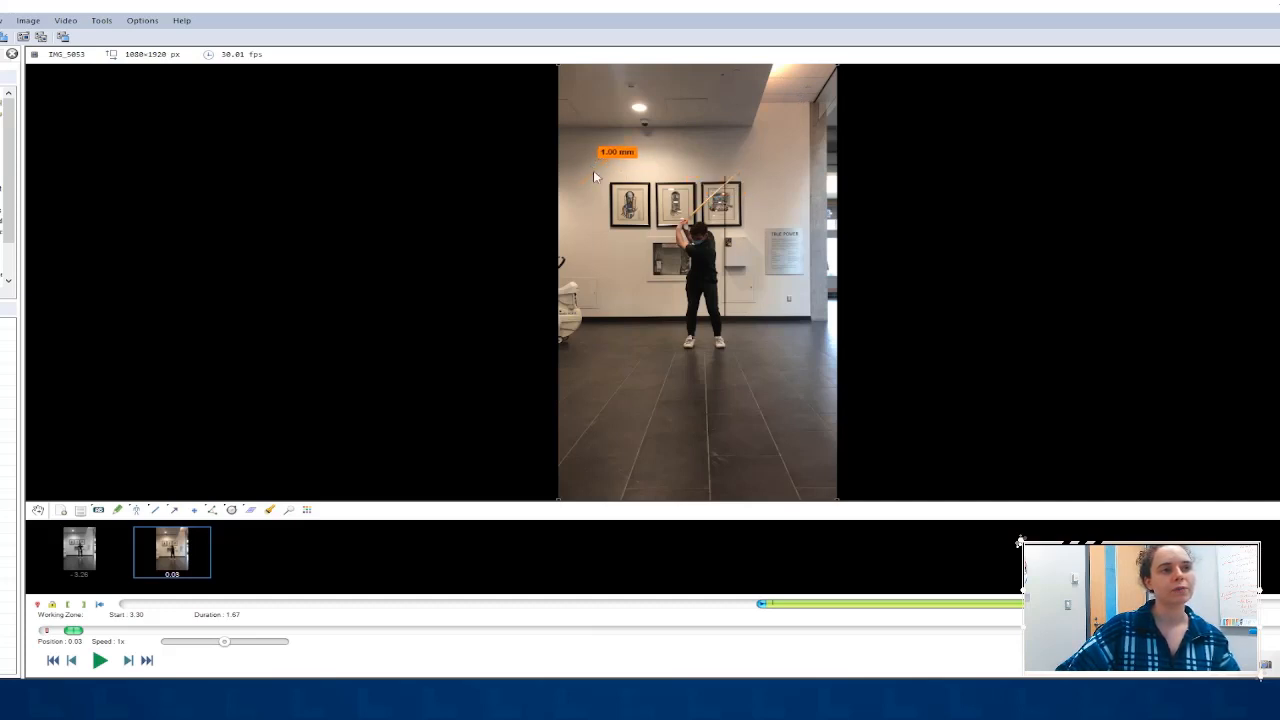
Set the club line's visibility to Always visible
{"action": "right_click", "coordinate": [594, 173]}
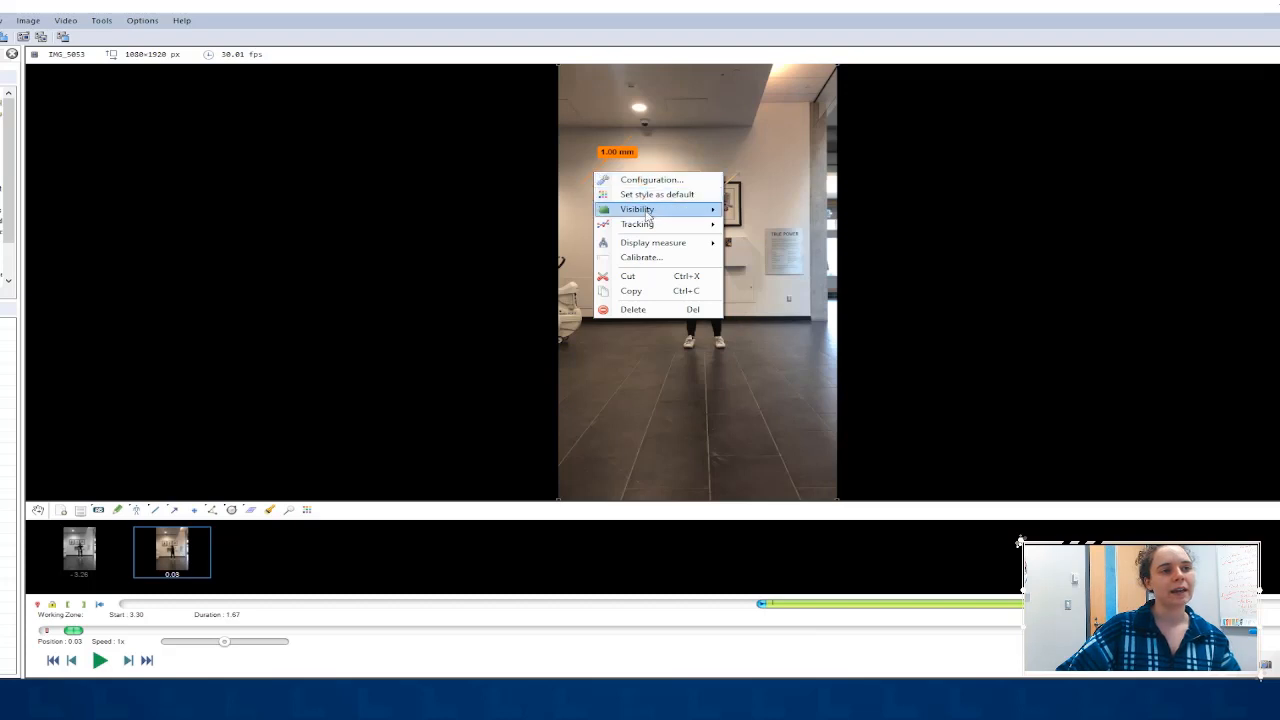
{"action": "mouse_move", "coordinate": [660, 209]}
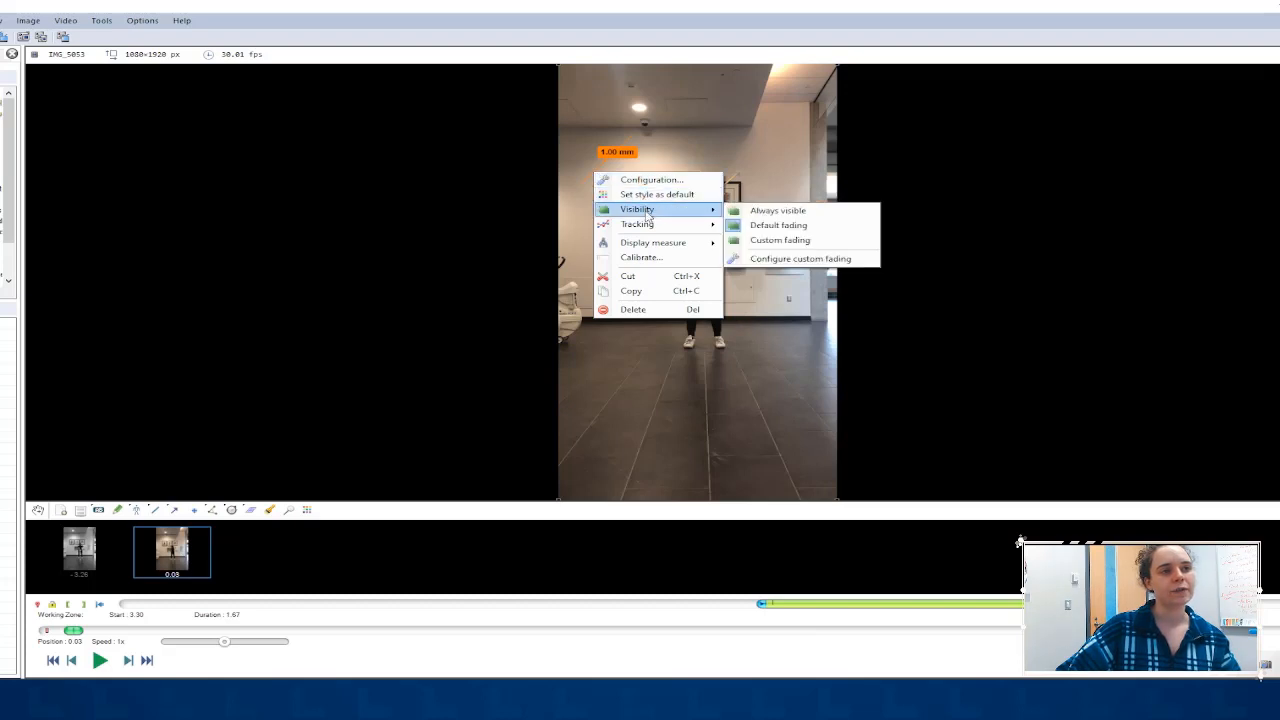
{"action": "left_click", "coordinate": [770, 210]}
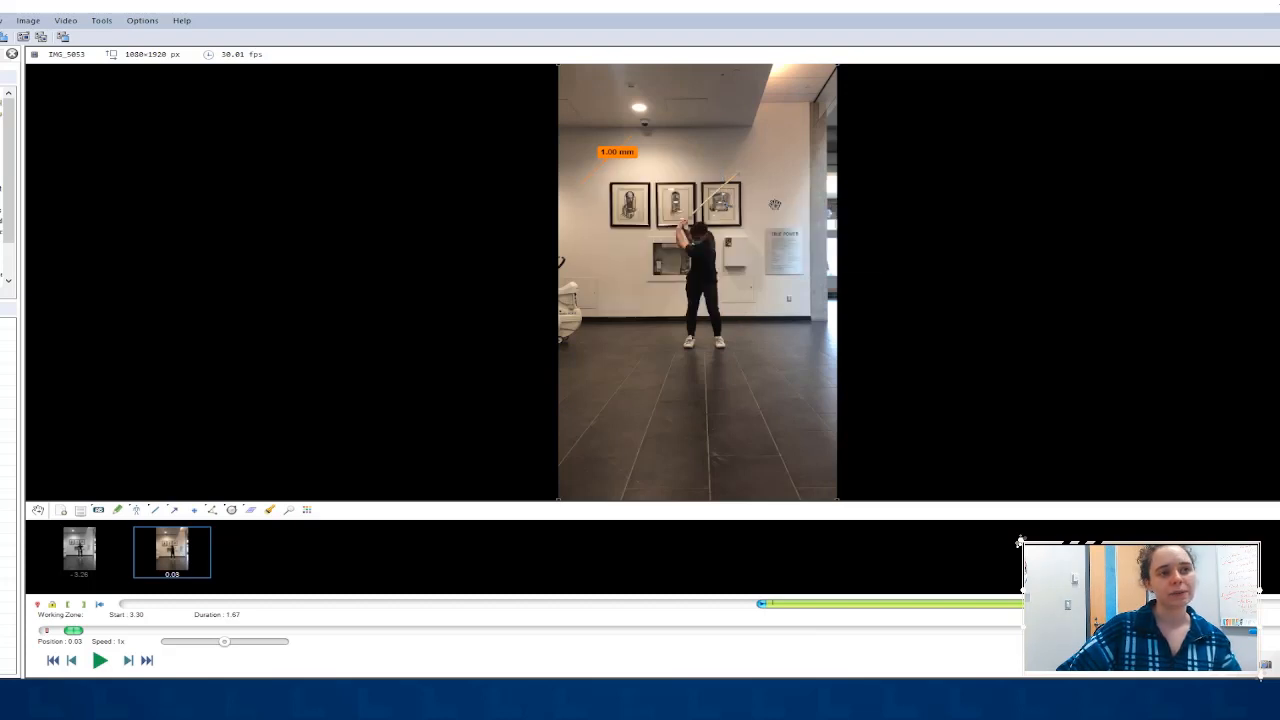
Review the club line's name, color, width, line shape and arrow settings and apply them
{"action": "right_click", "coordinate": [580, 180]}
{"action": "mouse_move", "coordinate": [658, 240]}
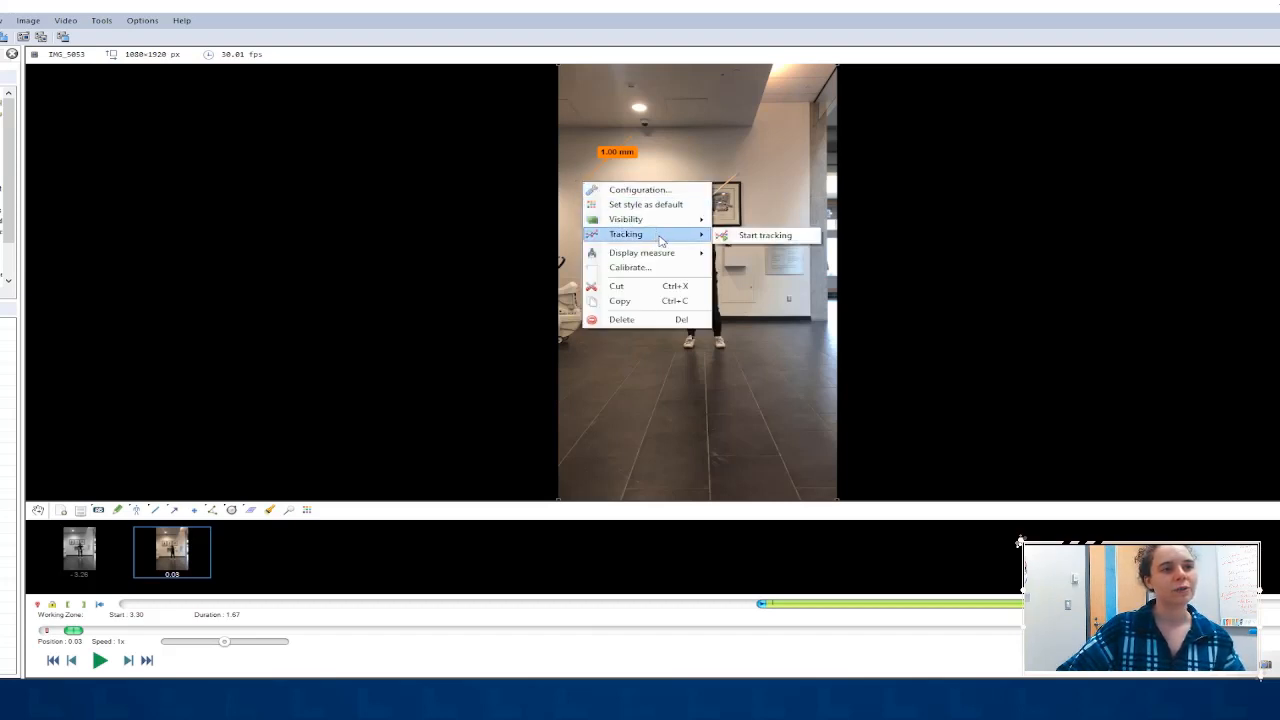
{"action": "left_click", "coordinate": [665, 190]}
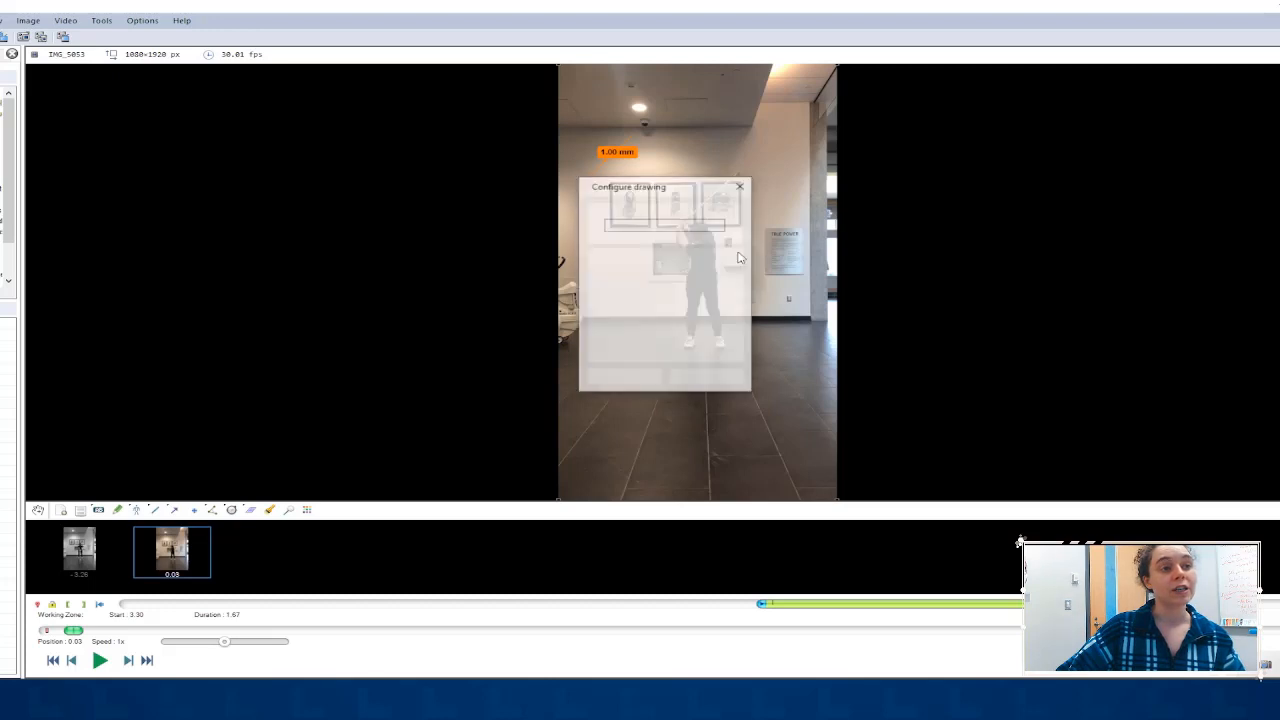
{"action": "left_click_drag", "start_coordinate": [705, 186], "coordinate": [1145, 106]}
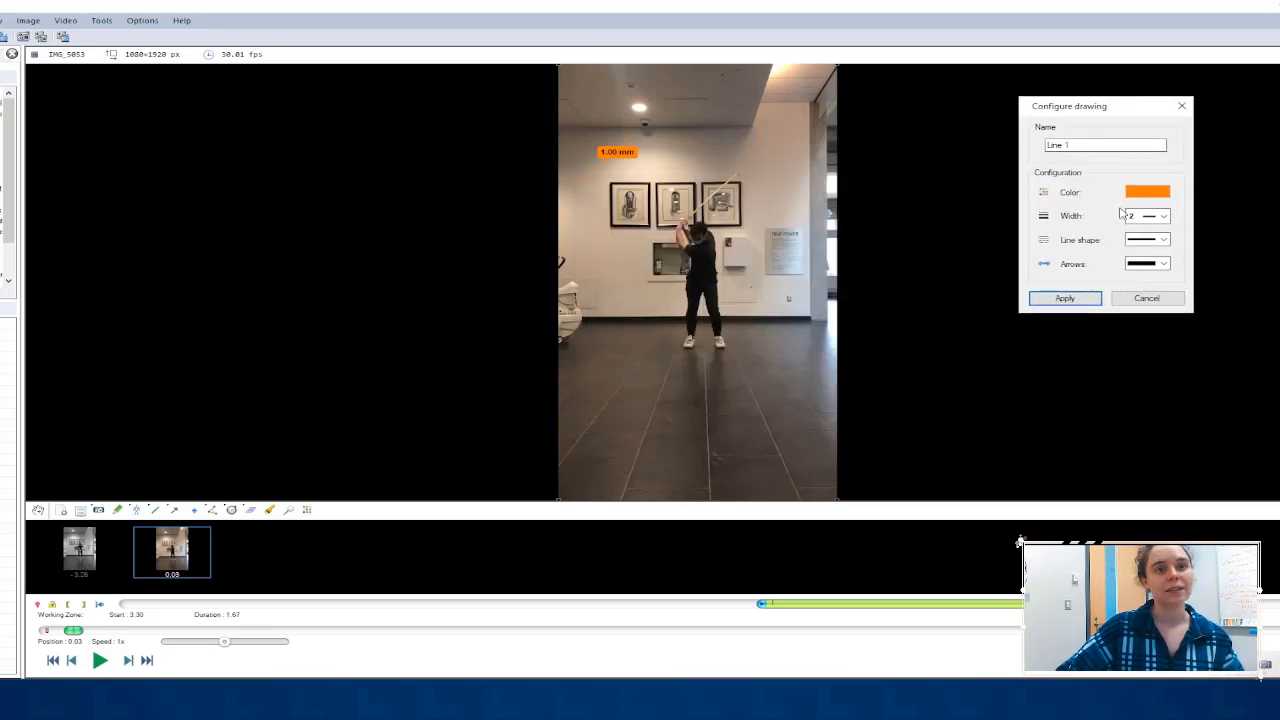
{"action": "left_click", "coordinate": [1065, 298]}
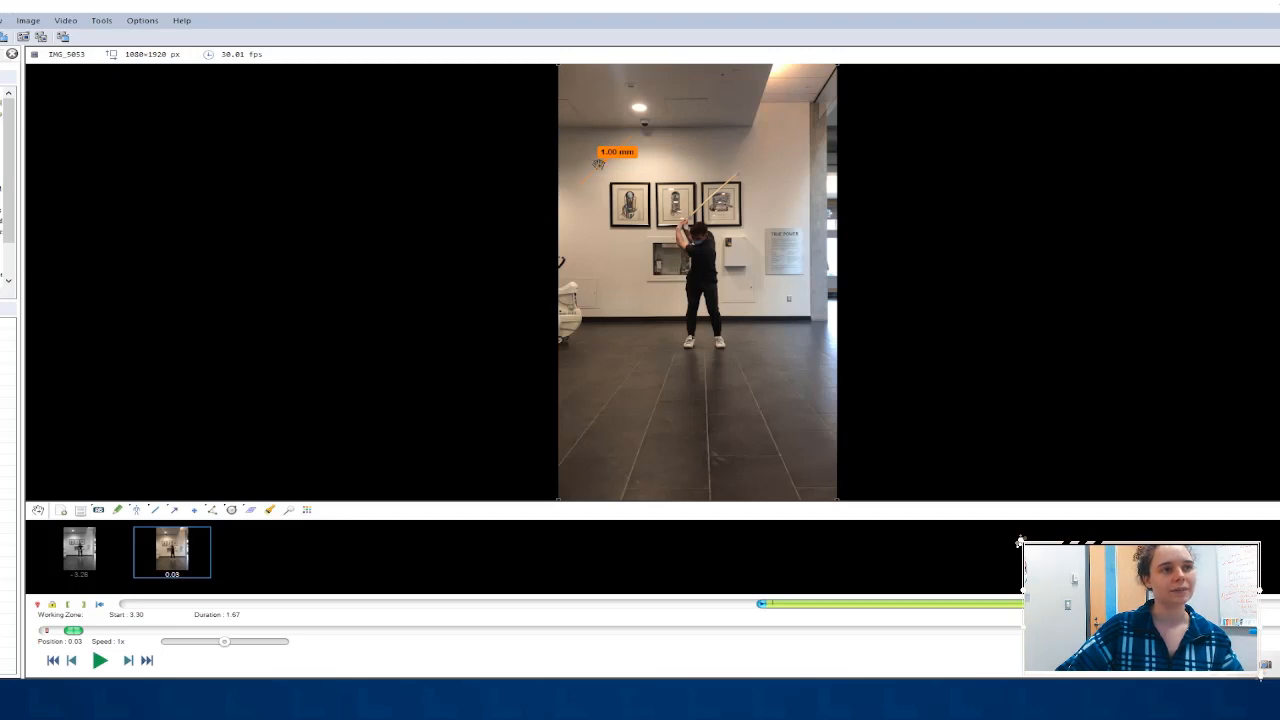
Calibrate the club line with a real segment size of 1.00 in Meters (m)
{"action": "right_click", "coordinate": [598, 163]}
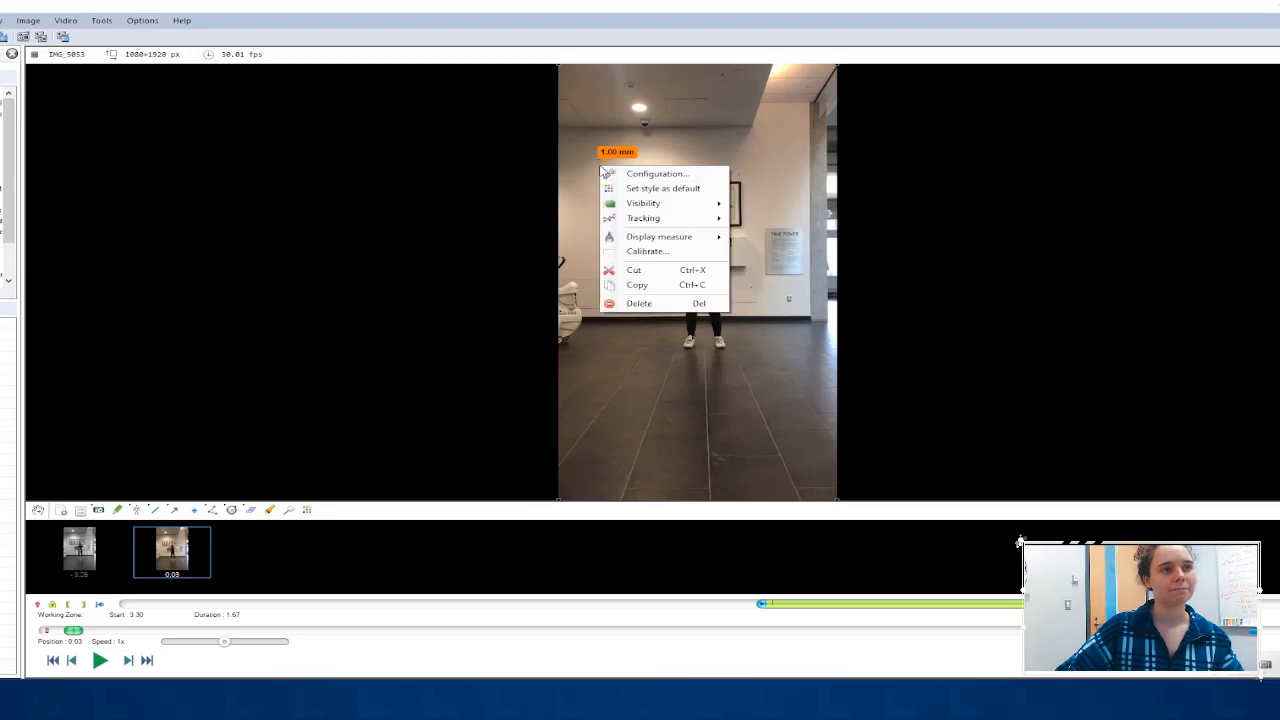
{"action": "left_click", "coordinate": [692, 256]}
{"action": "left_click_drag", "start_coordinate": [691, 257], "coordinate": [1117, 120]}
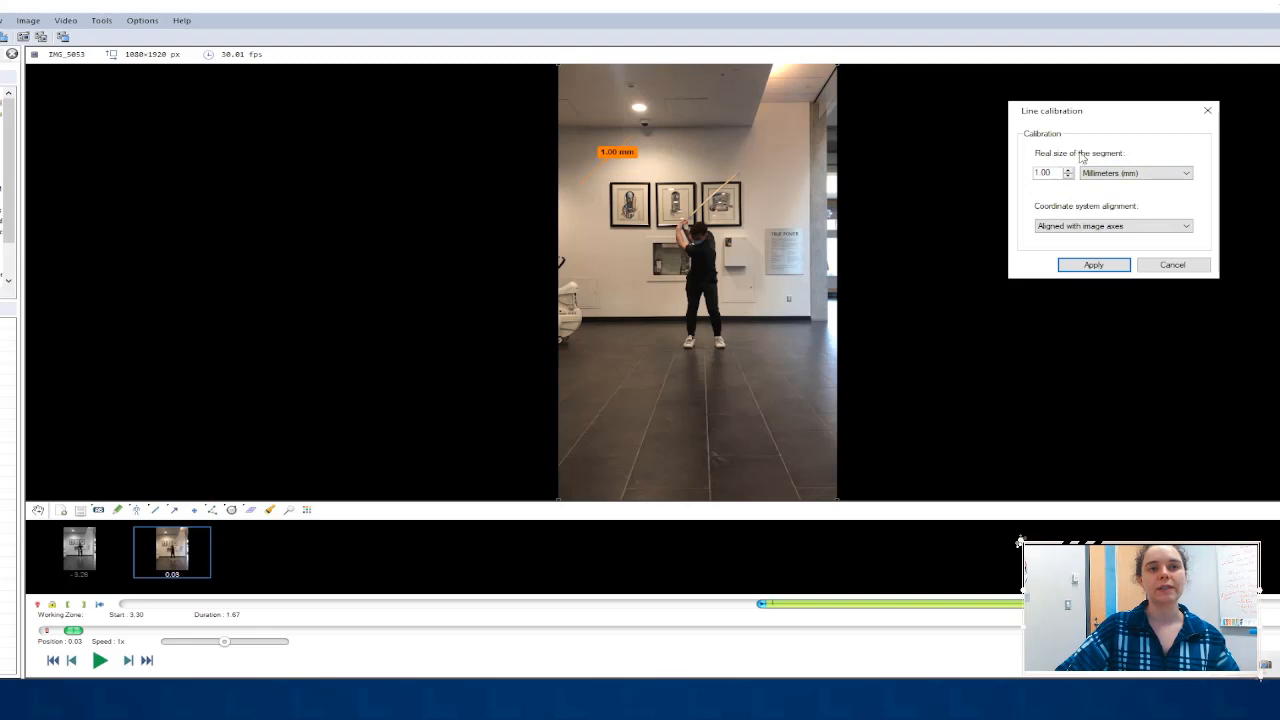
{"action": "left_click", "coordinate": [1053, 172]}
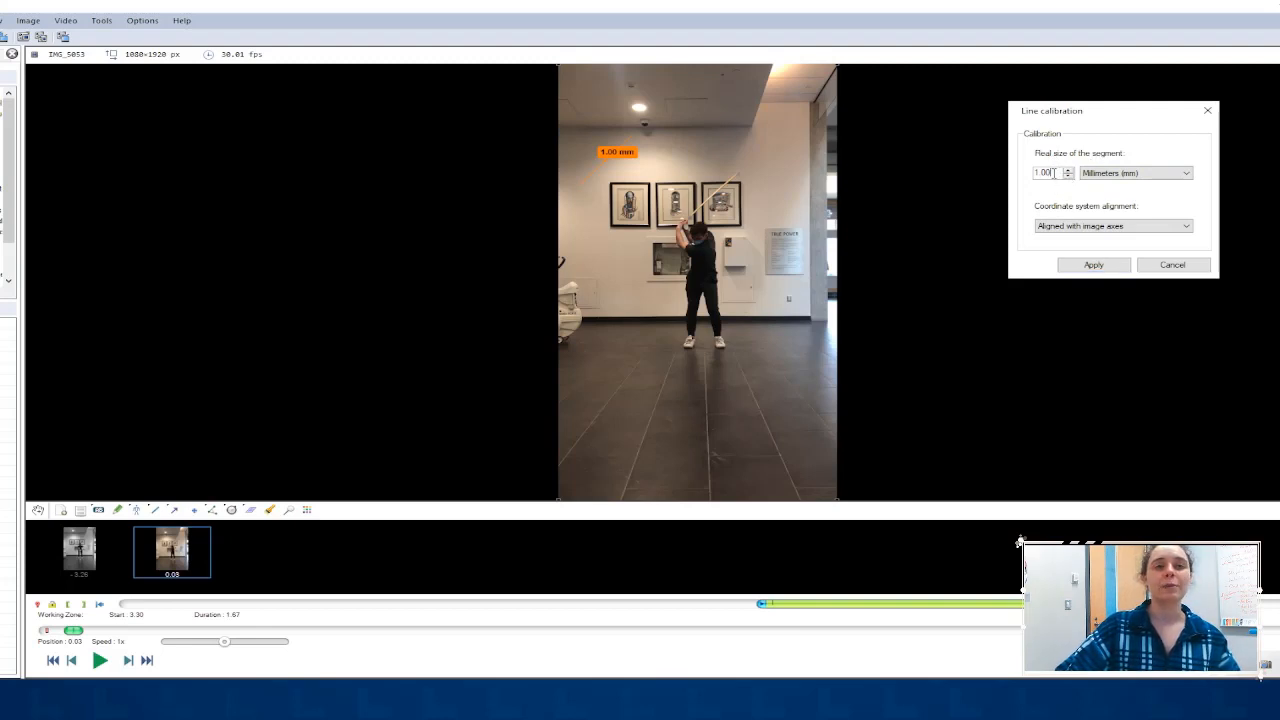
{"action": "left_click", "coordinate": [1146, 176]}
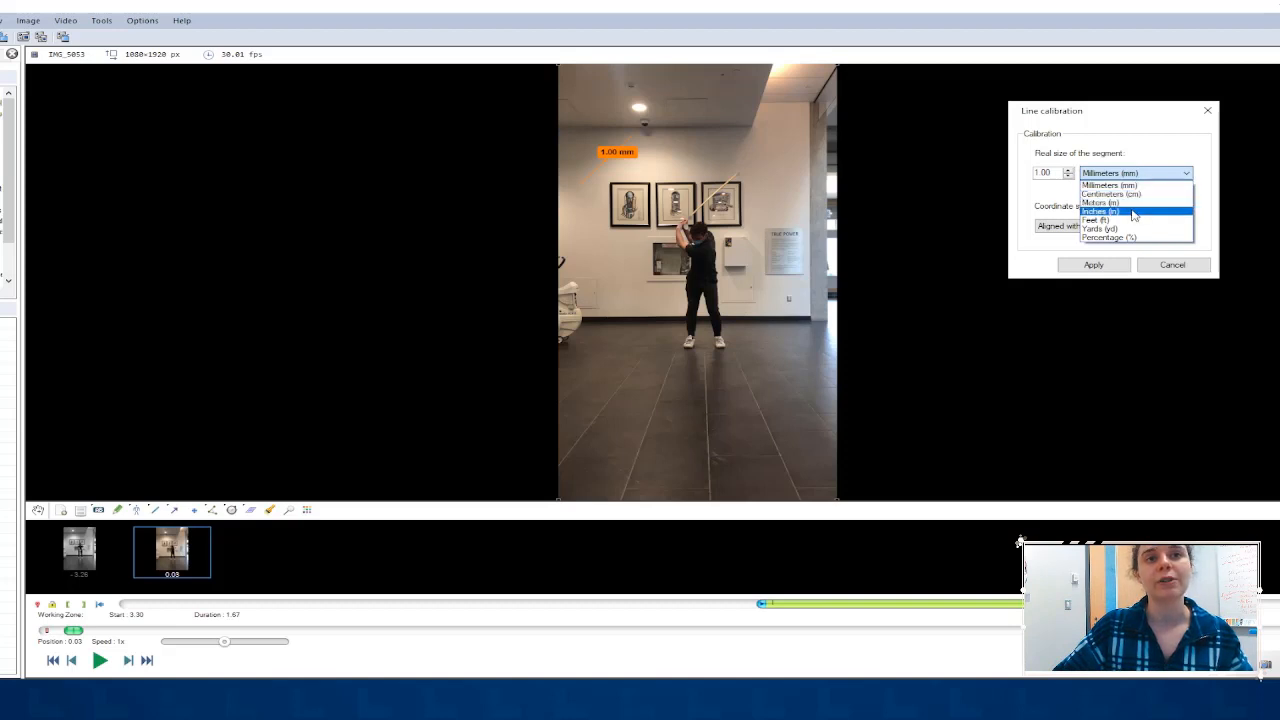
{"action": "left_click", "coordinate": [1132, 203]}
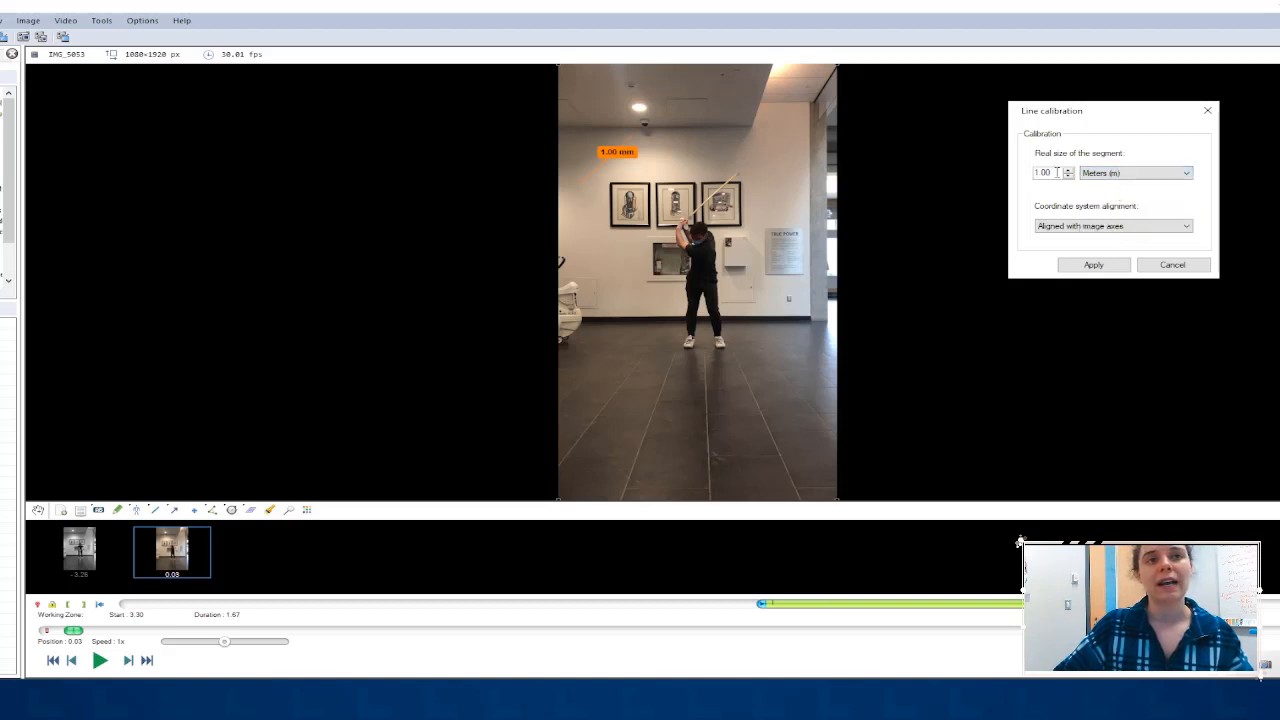
{"action": "left_click", "coordinate": [1148, 181]}
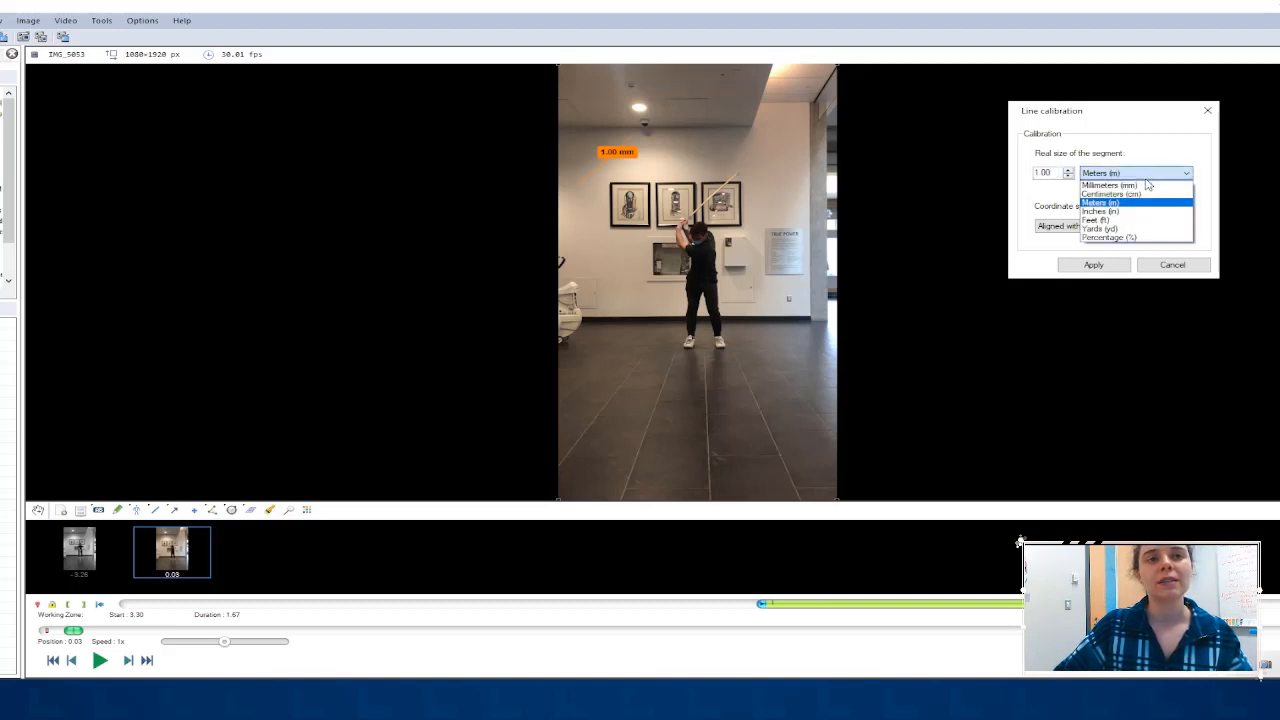
{"action": "left_click", "coordinate": [1147, 204]}
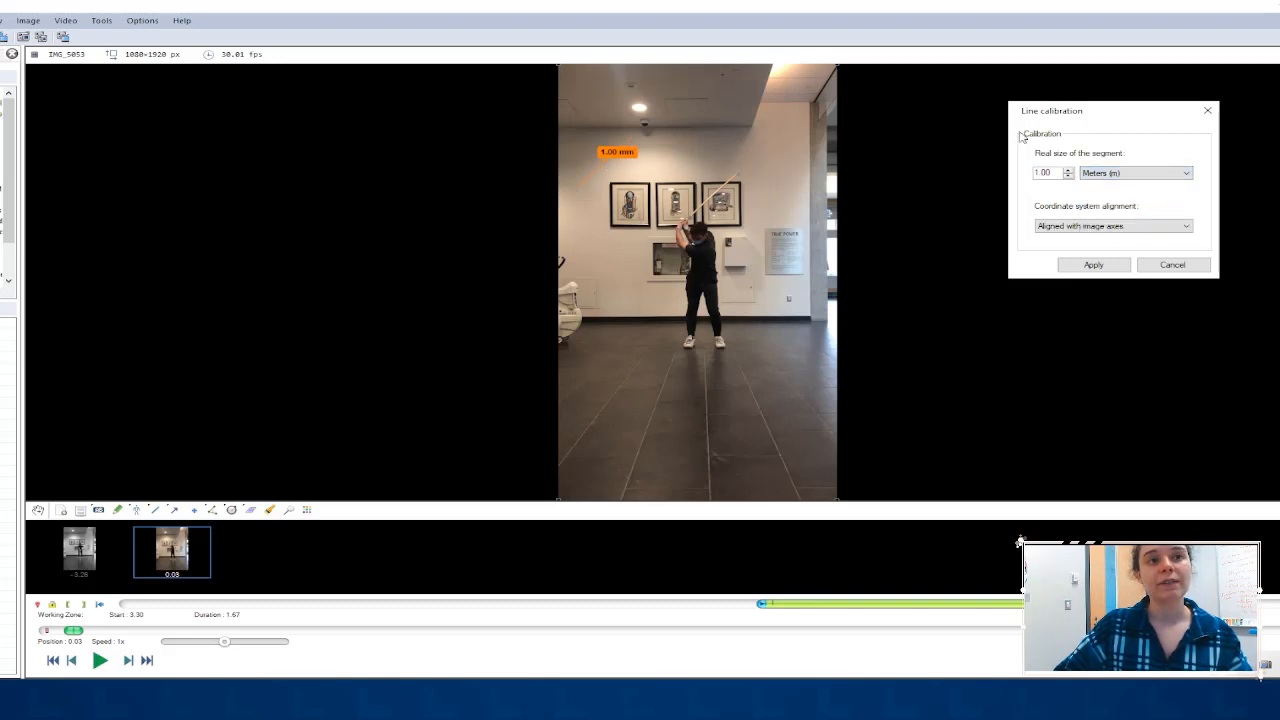
{"action": "left_click", "coordinate": [1152, 174]}
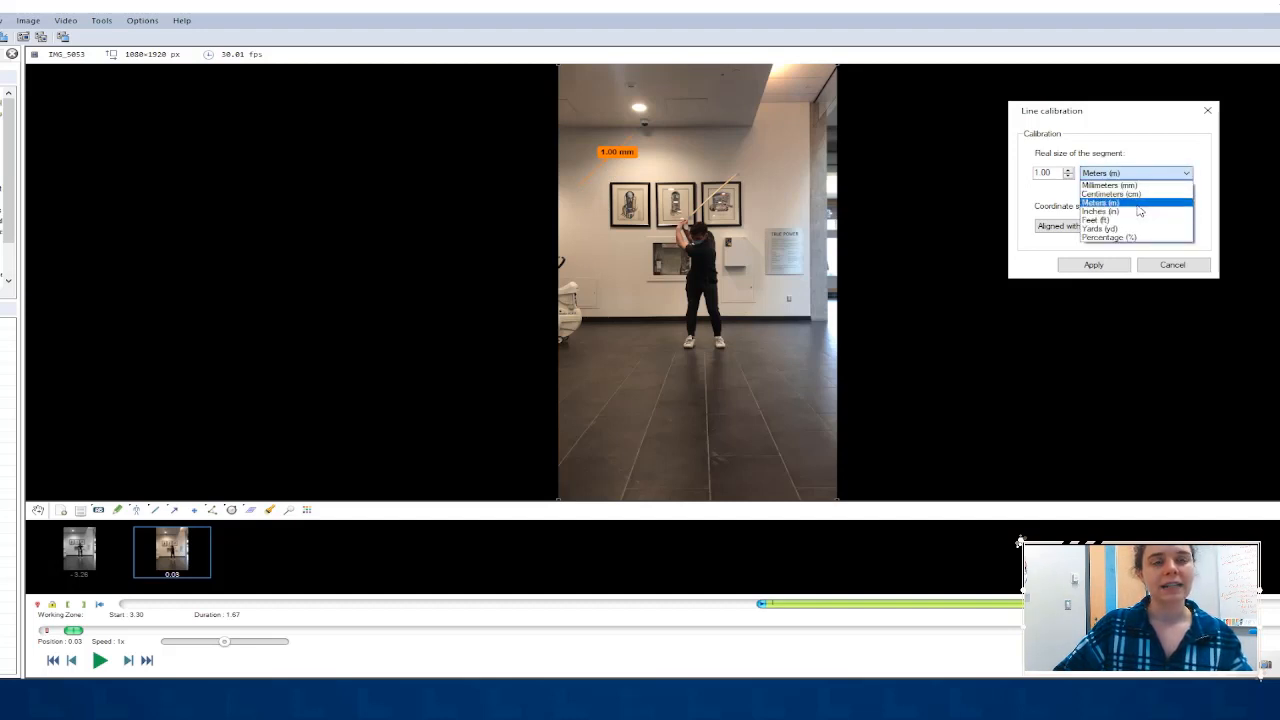
{"action": "left_click", "coordinate": [1100, 202]}
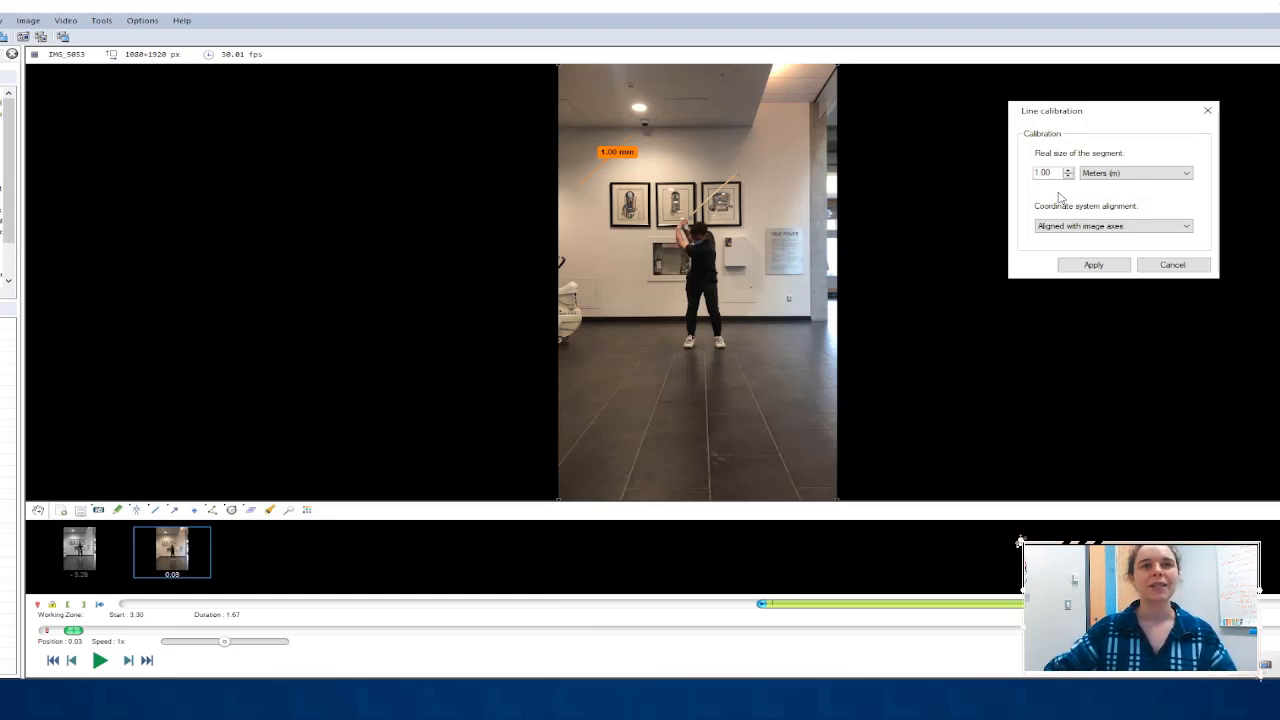
Choose Aligned with image axes as the coordinate system alignment and apply the line calibration
{"action": "left_click", "coordinate": [1115, 232]}
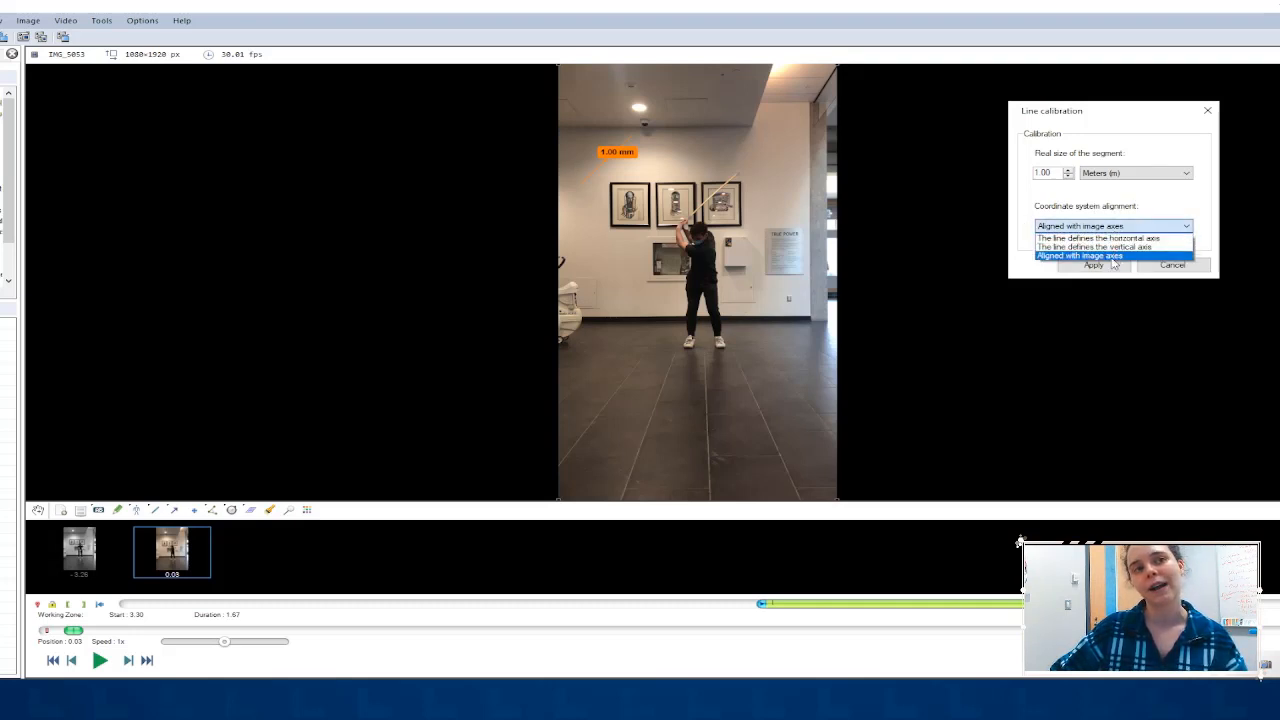
{"action": "left_click", "coordinate": [1113, 263]}
{"action": "left_click", "coordinate": [1093, 265]}
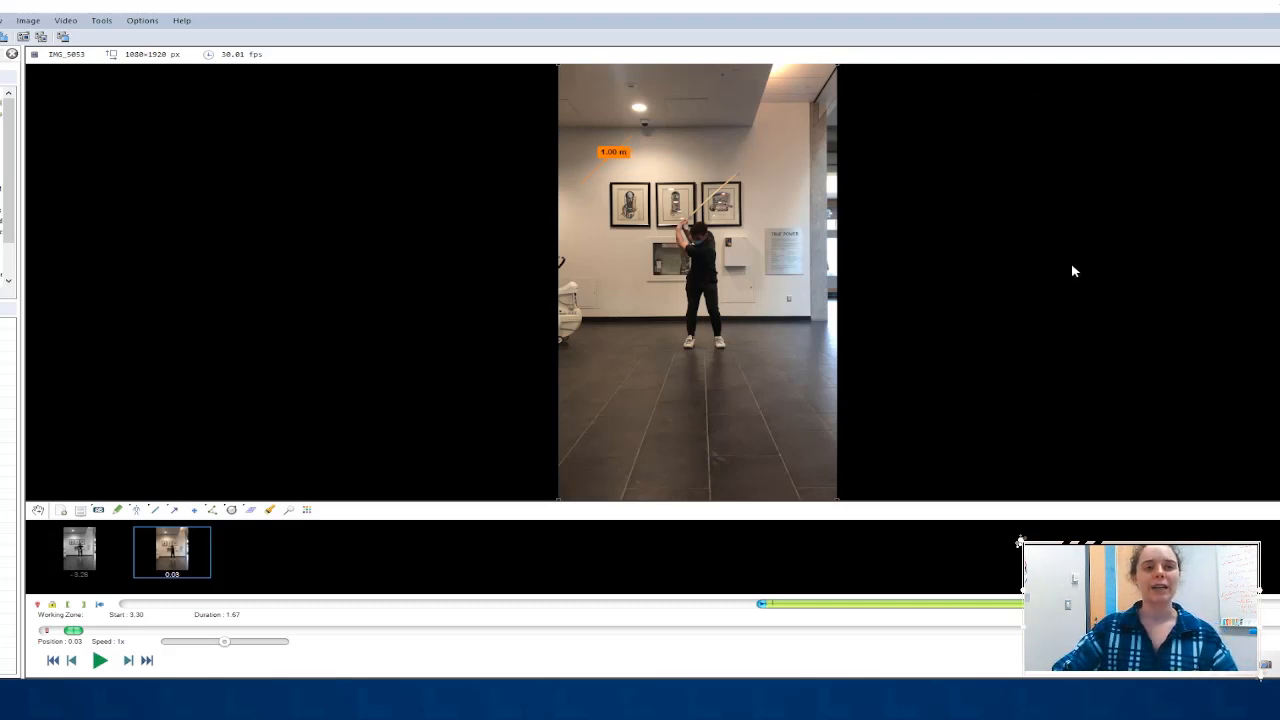
Move the 1.00 m calibration line away from the golfer into the image's upper-right corner and play the swing
{"action": "left_click_drag", "start_coordinate": [599, 168], "coordinate": [787, 120]}
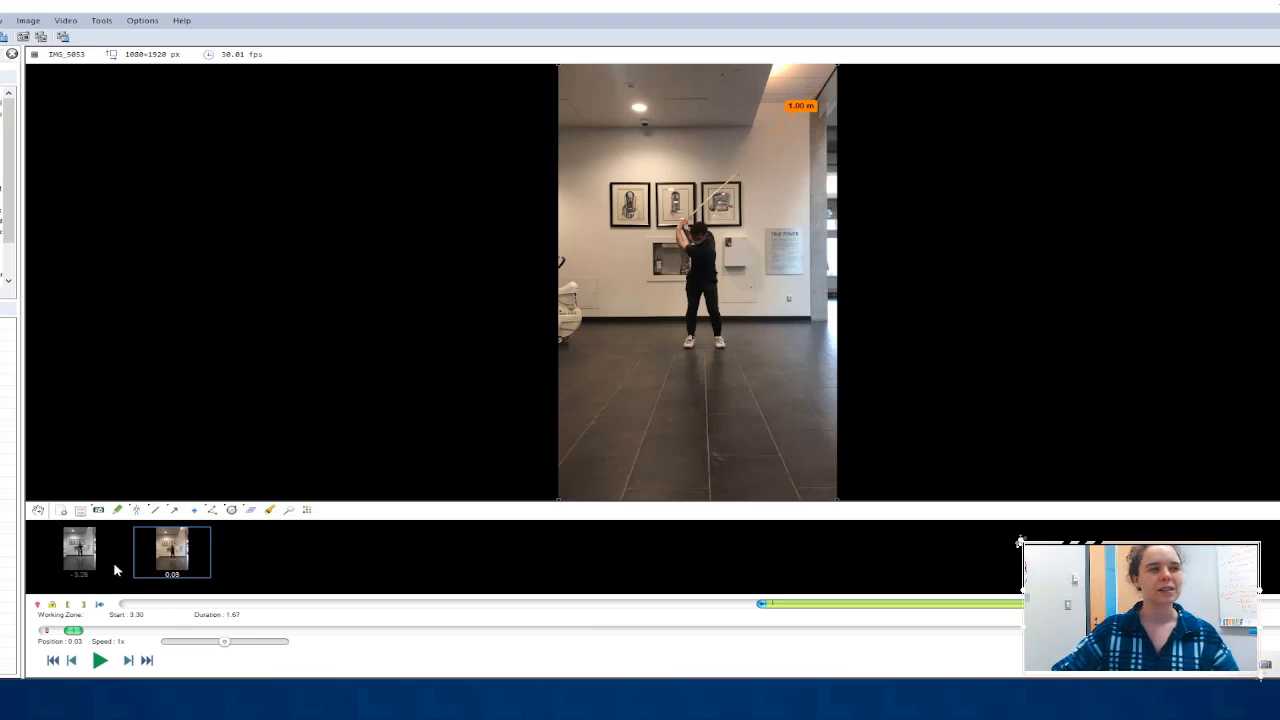
{"action": "left_click", "coordinate": [98, 670]}
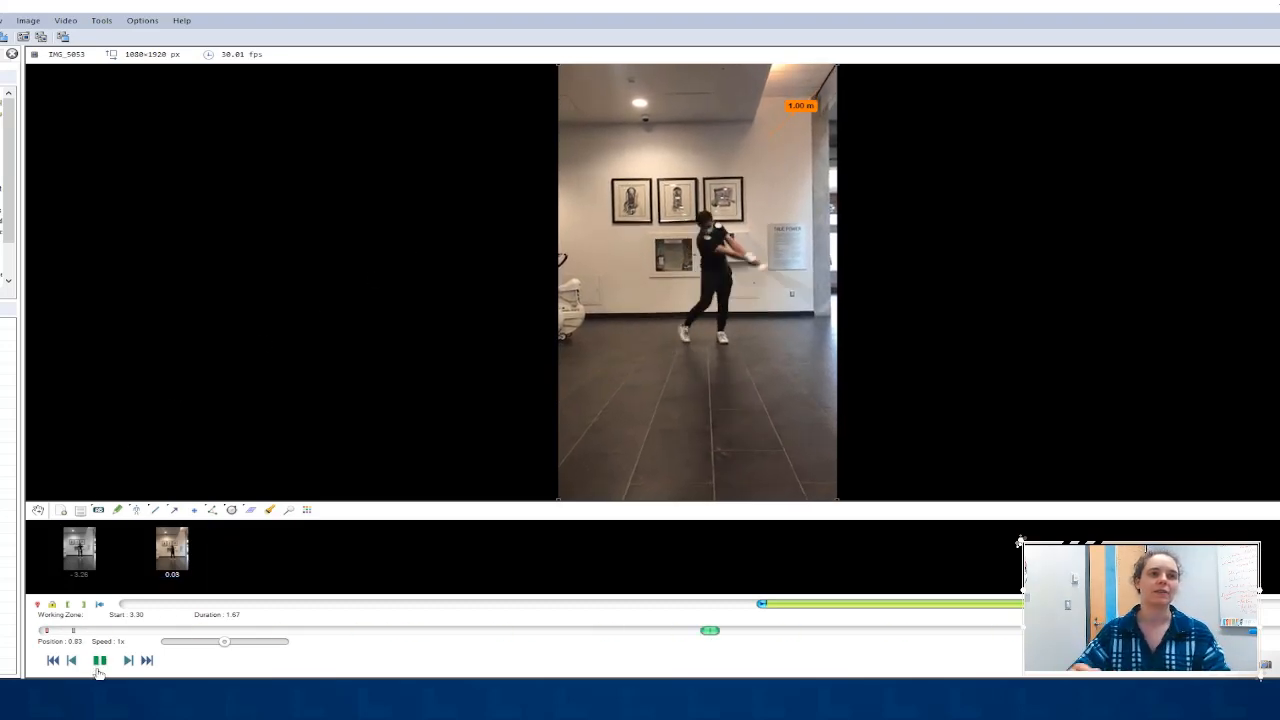
{"action": "left_click", "coordinate": [98, 668]}
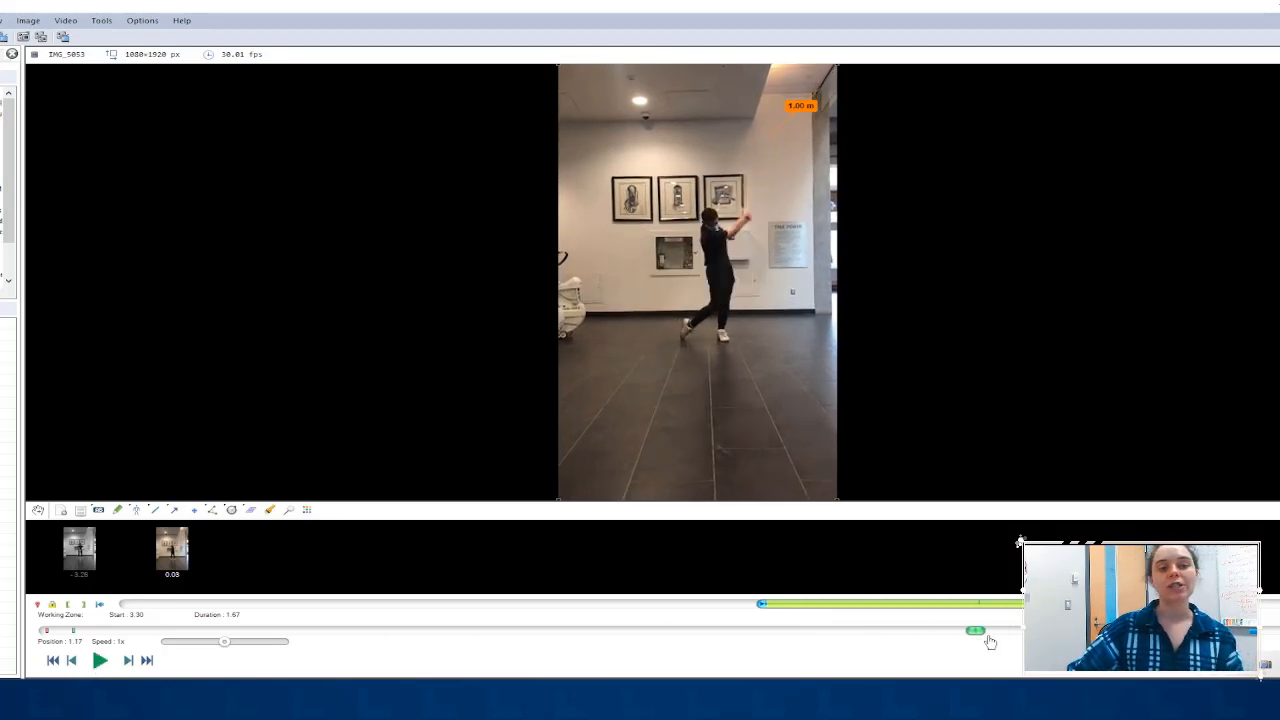
Return to position 0.00 of the working zone and create a tracked path at the golfer's hands
{"action": "mouse_move", "coordinate": [977, 630]}
{"action": "left_mouse_down"}
{"action": "mouse_move", "coordinate": [797, 651]}
{"action": "mouse_move", "coordinate": [30, 652]}
{"action": "left_mouse_up"}
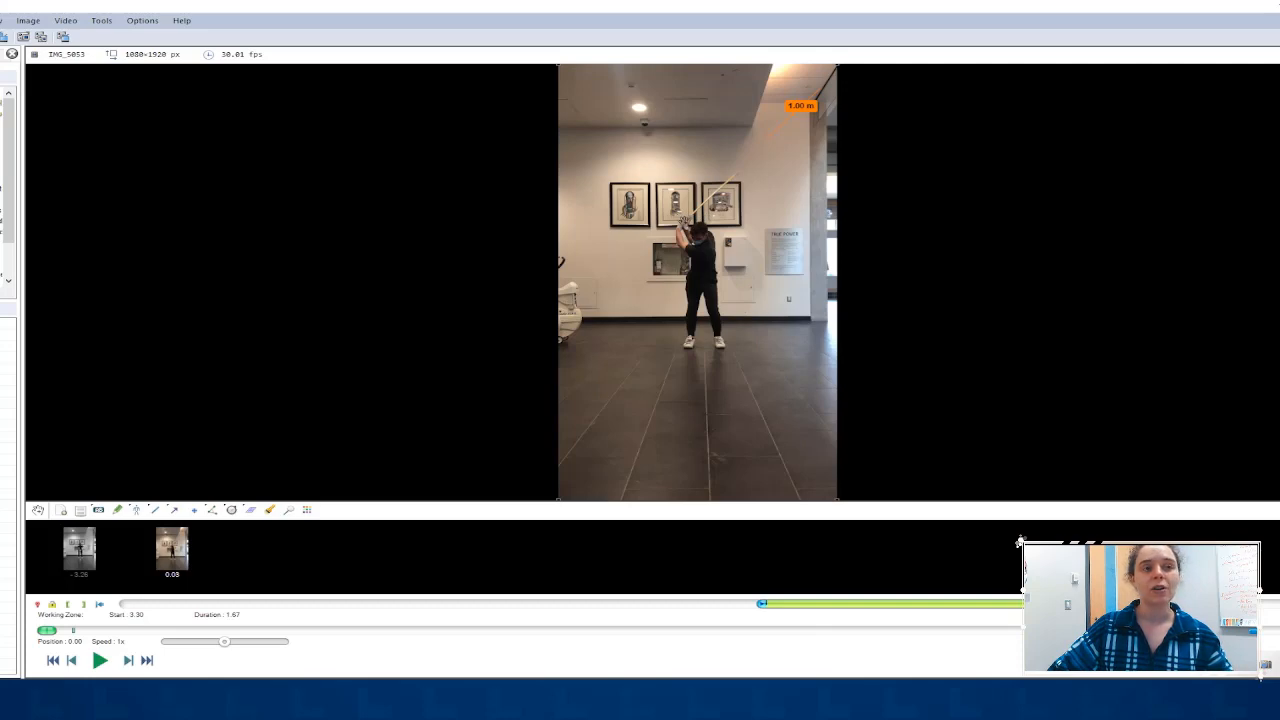
{"action": "right_click", "coordinate": [688, 228]}
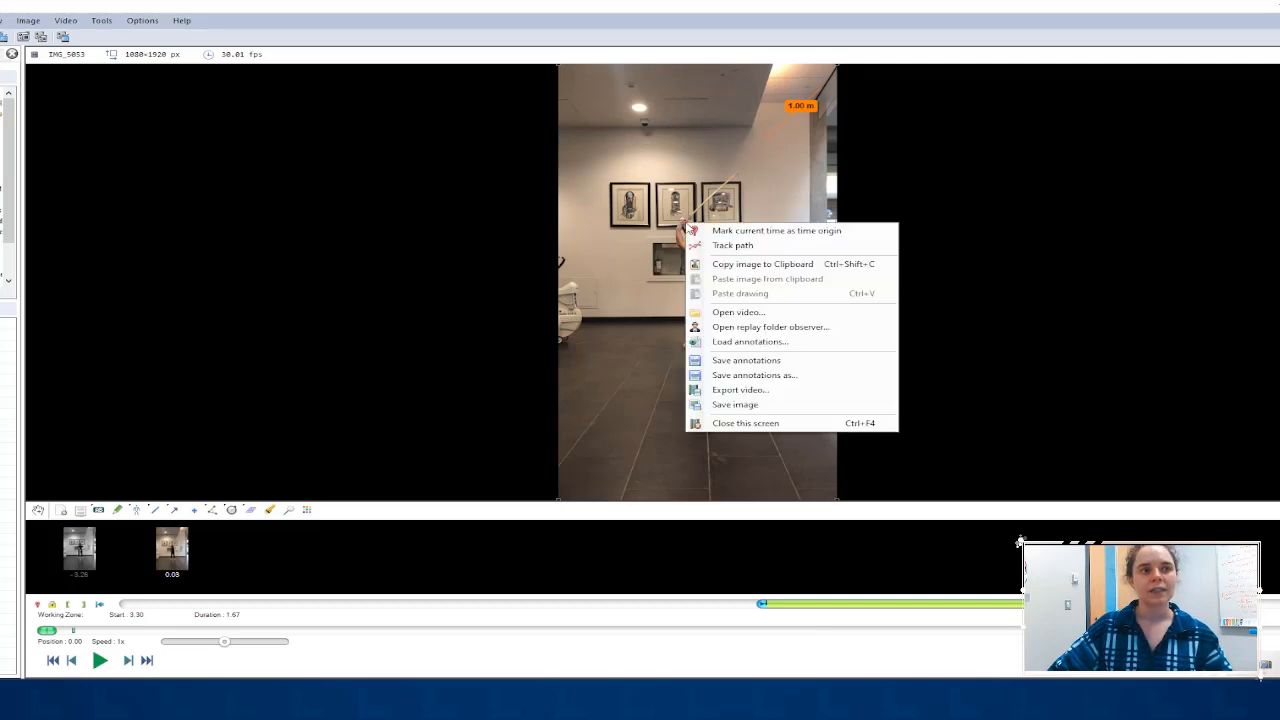
{"action": "left_click", "coordinate": [721, 247]}
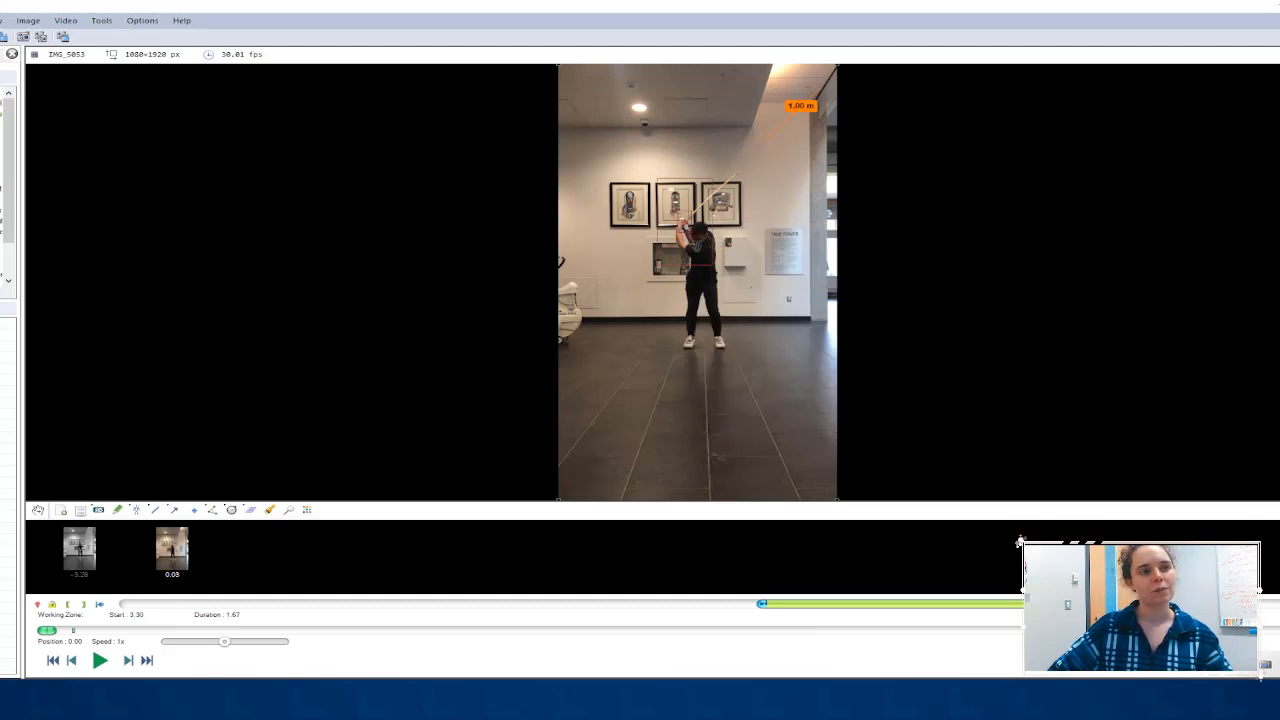
Centre the path's tracking window on the club marker just above the hands, name the trajectory Hands and apply the configuration
{"action": "right_click", "coordinate": [688, 234]}
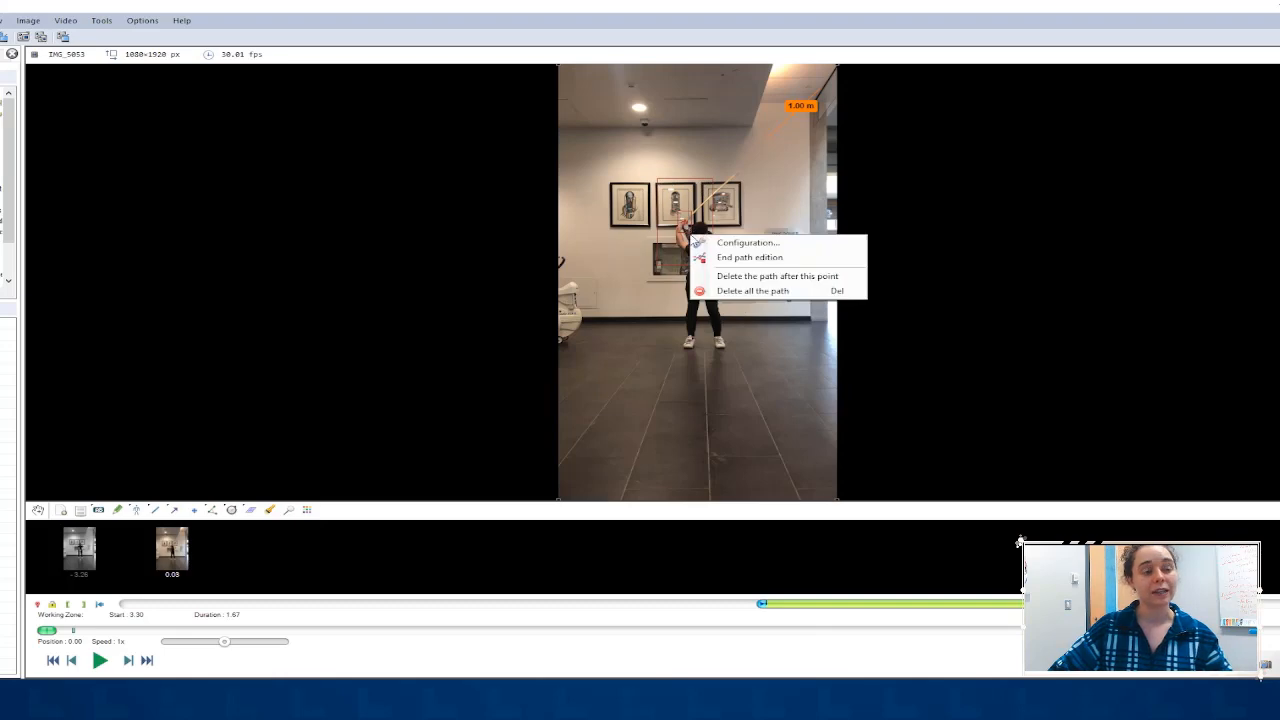
{"action": "left_click", "coordinate": [708, 242]}
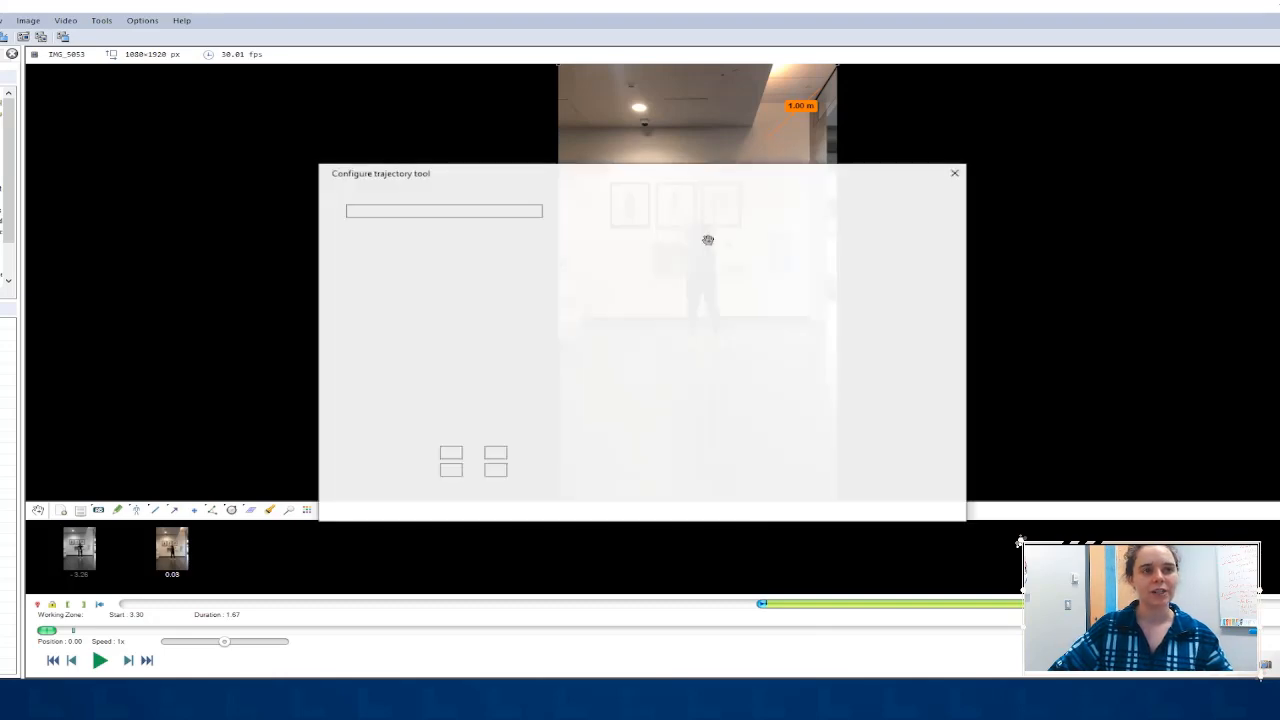
{"action": "left_click_drag", "start_coordinate": [717, 185], "coordinate": [979, 81]}
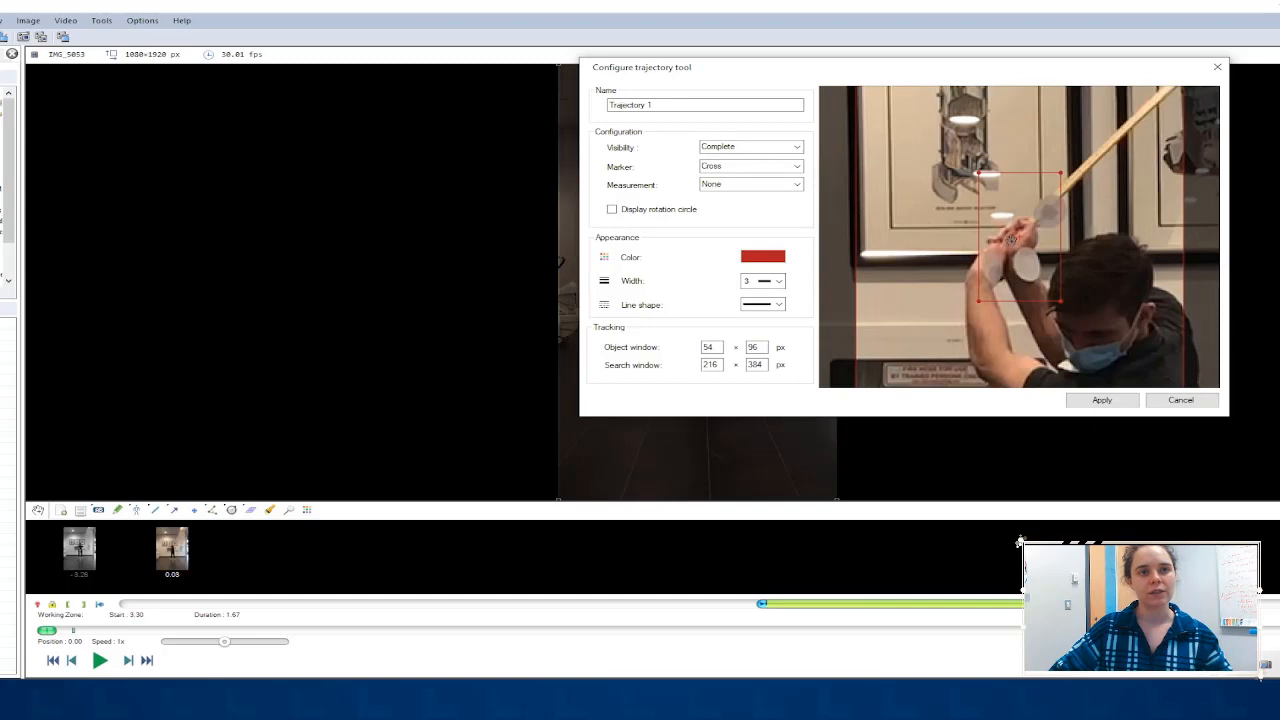
{"action": "left_click_drag", "start_coordinate": [1011, 238], "coordinate": [1041, 213]}
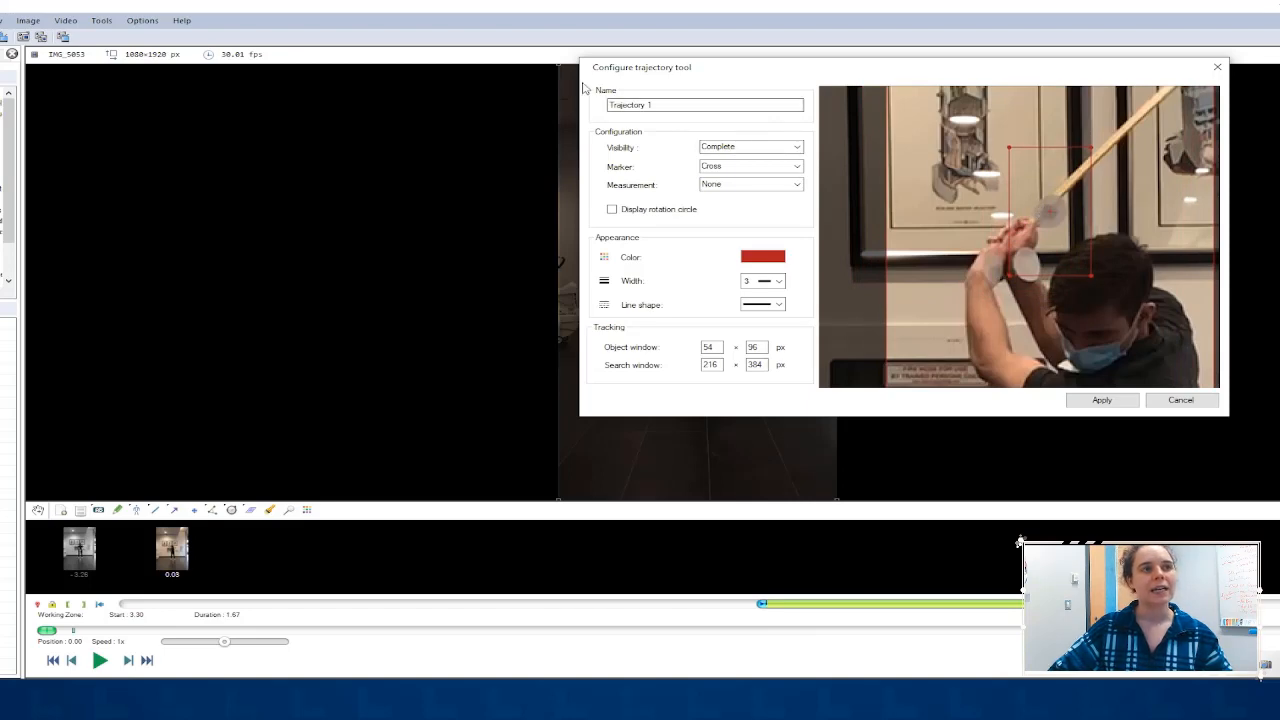
{"action": "left_click_drag", "start_coordinate": [683, 106], "coordinate": [565, 117]}
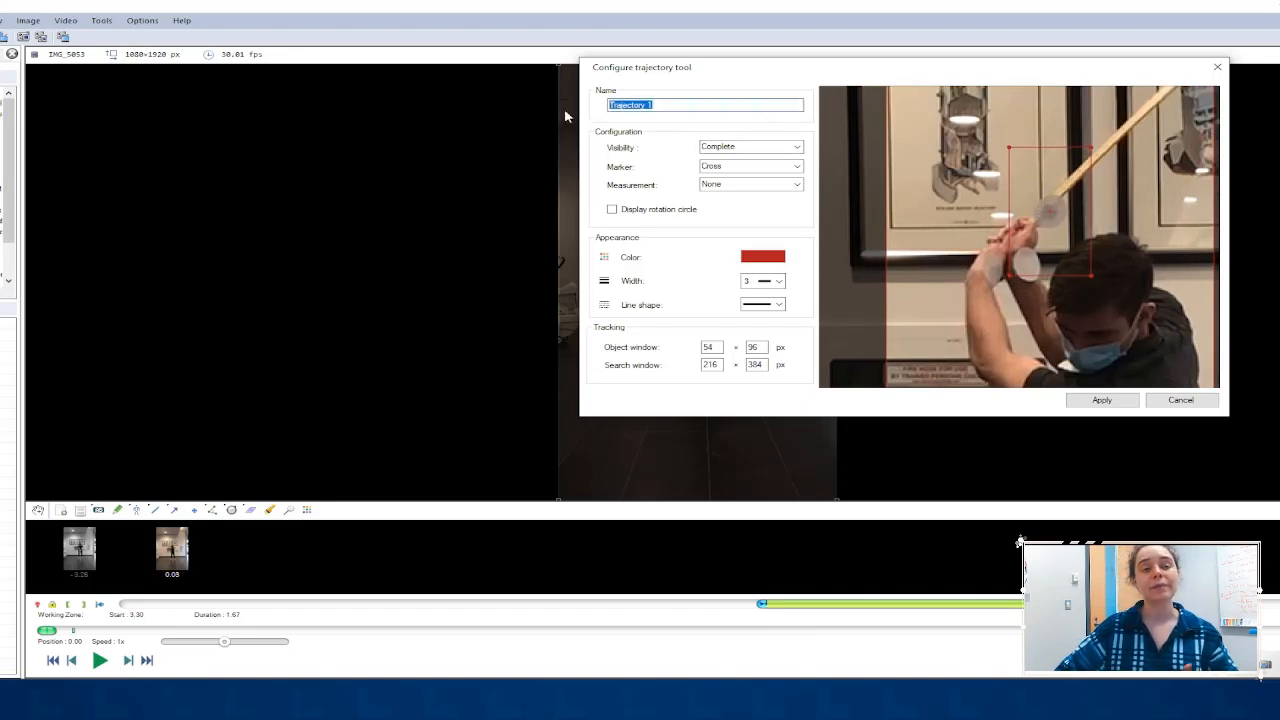
{"action": "type", "text": "Hands"}
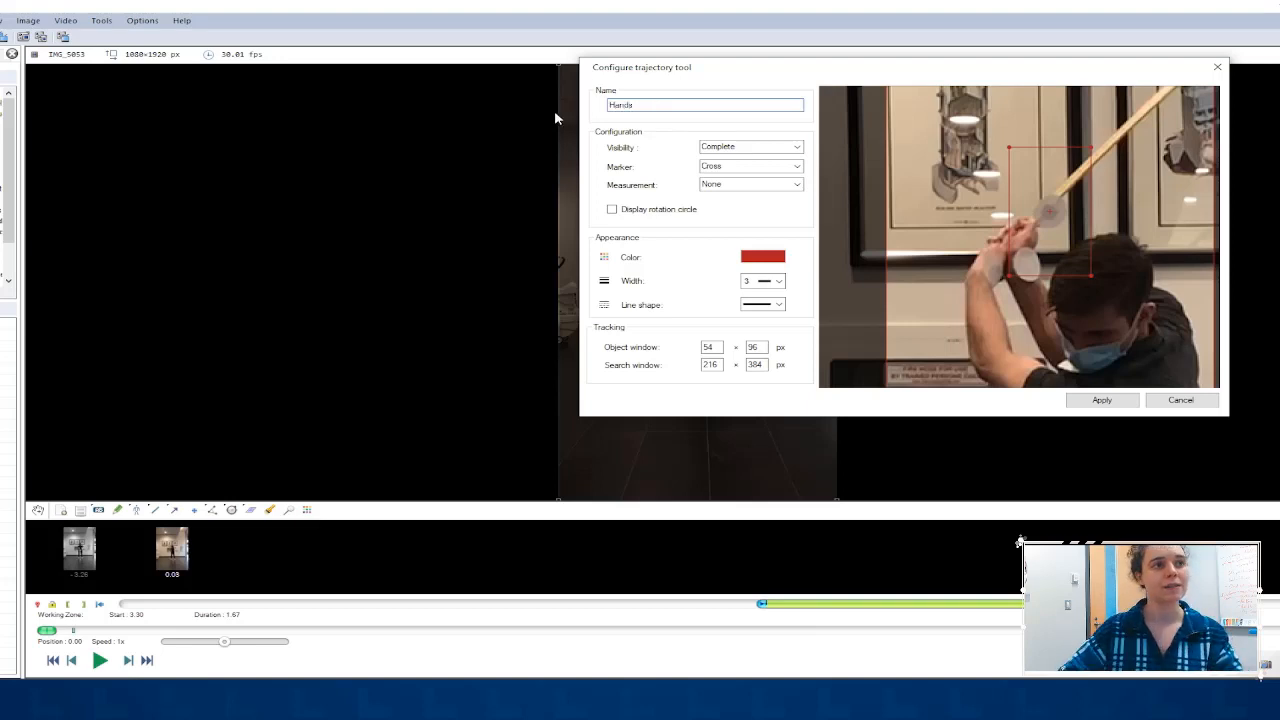
{"action": "left_click", "coordinate": [1090, 404]}
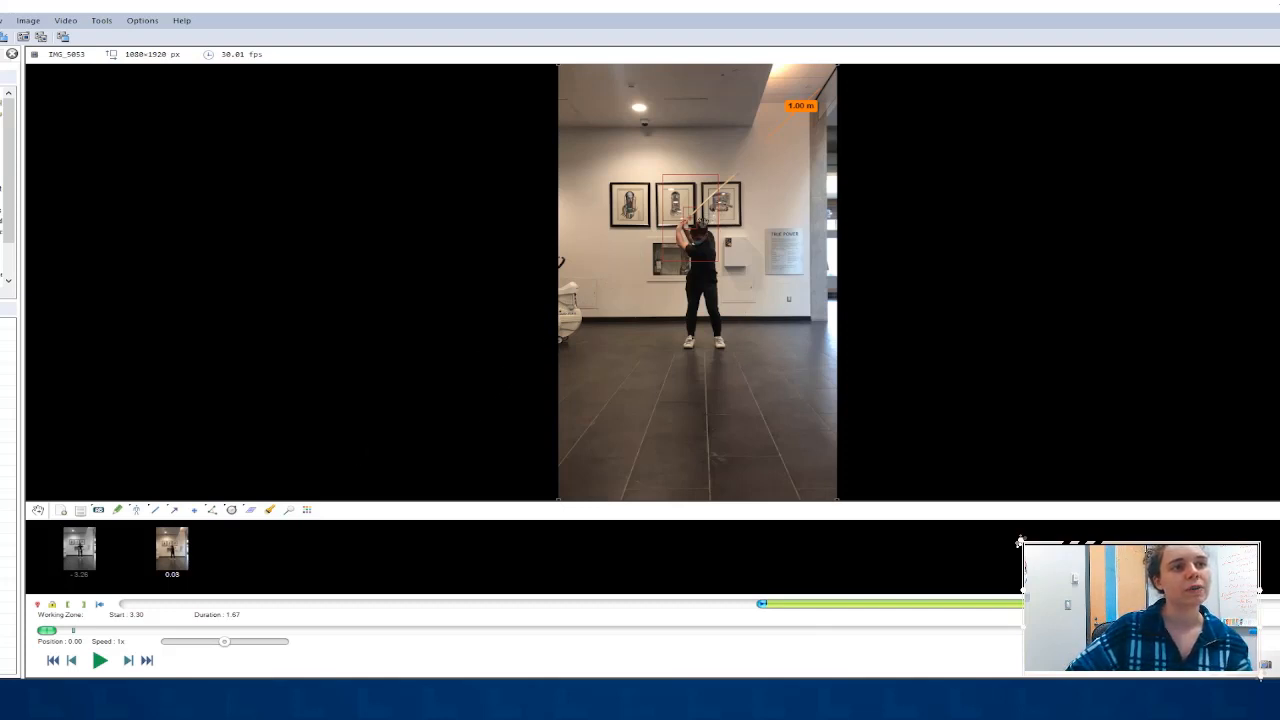
Check the Hands trajectory's configuration and tracking window placement
{"action": "right_click", "coordinate": [698, 226]}
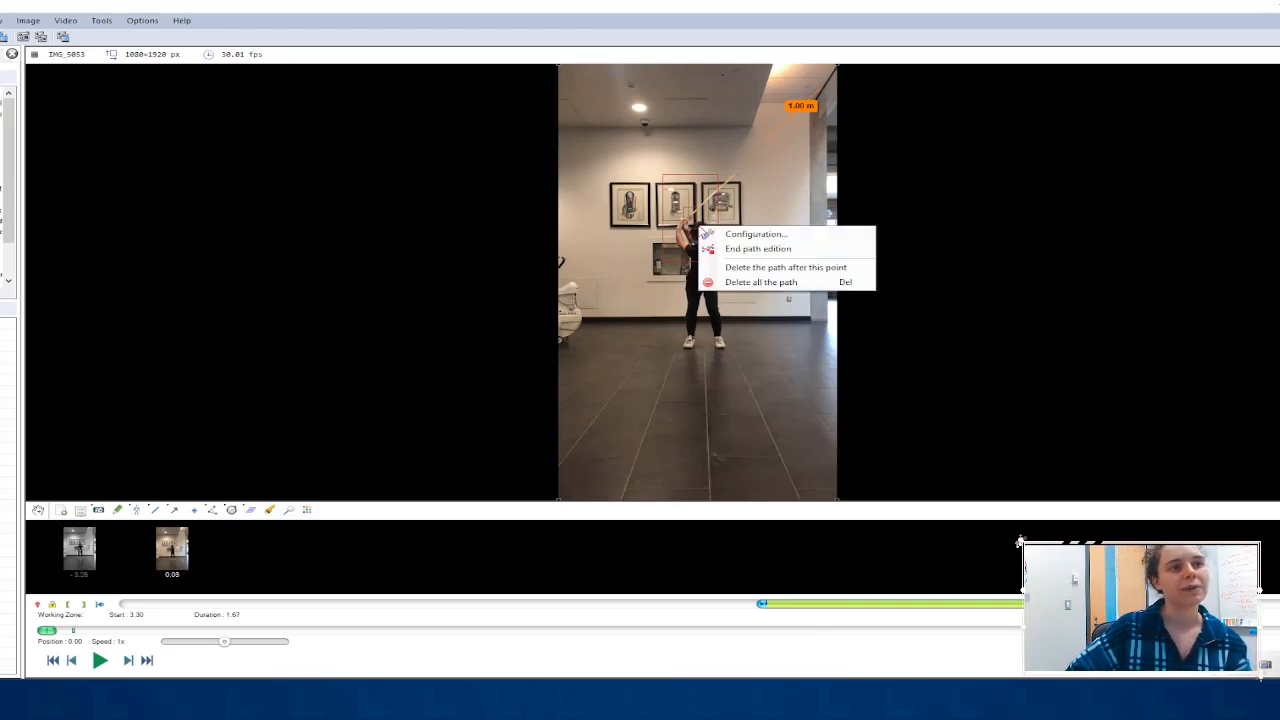
{"action": "left_click", "coordinate": [731, 234]}
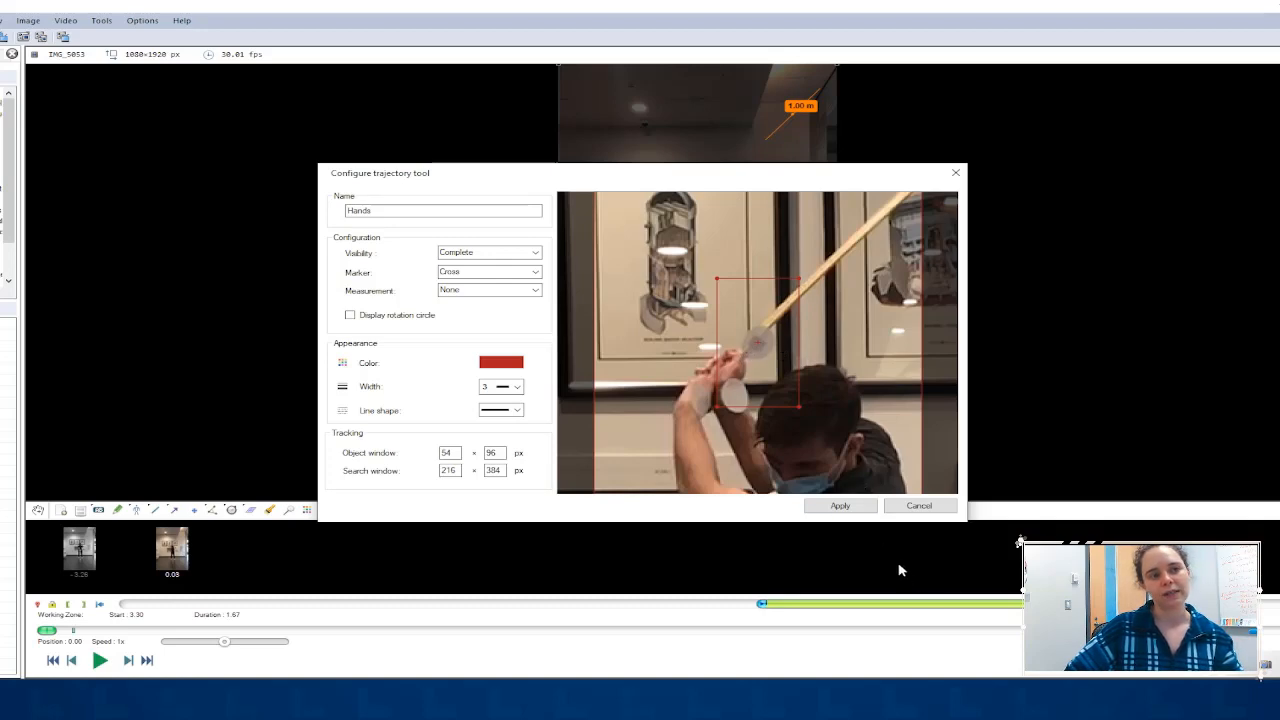
{"action": "left_click", "coordinate": [866, 508]}
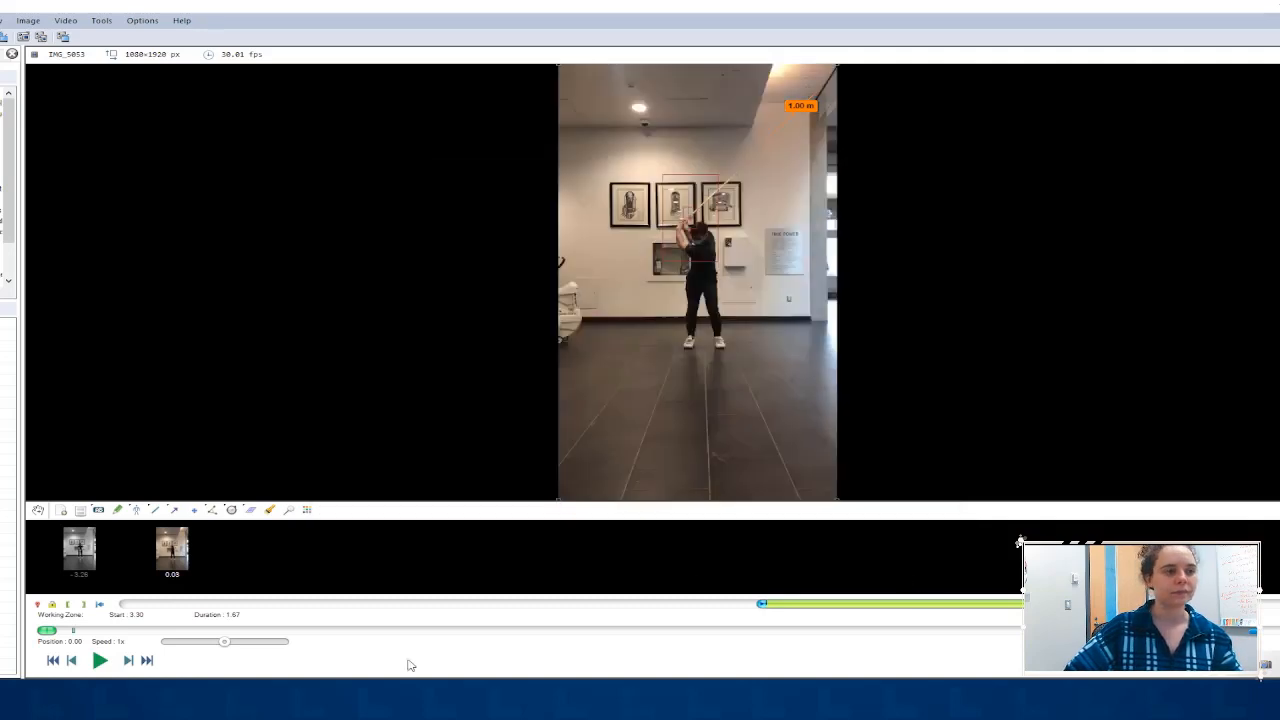
Advance the Hands tracking frame by frame to position 0.13 and correct the tracked point on the hands there
{"action": "left_click", "coordinate": [129, 661]}
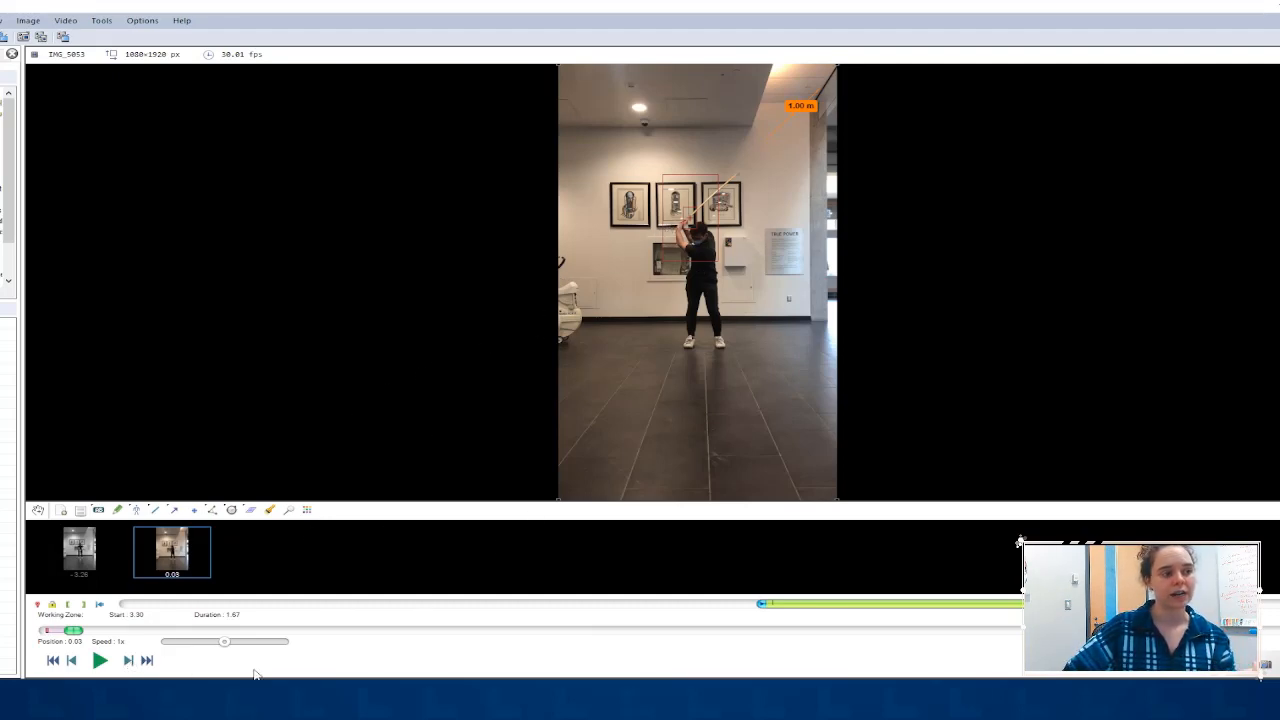
{"action": "left_click", "coordinate": [128, 661]}
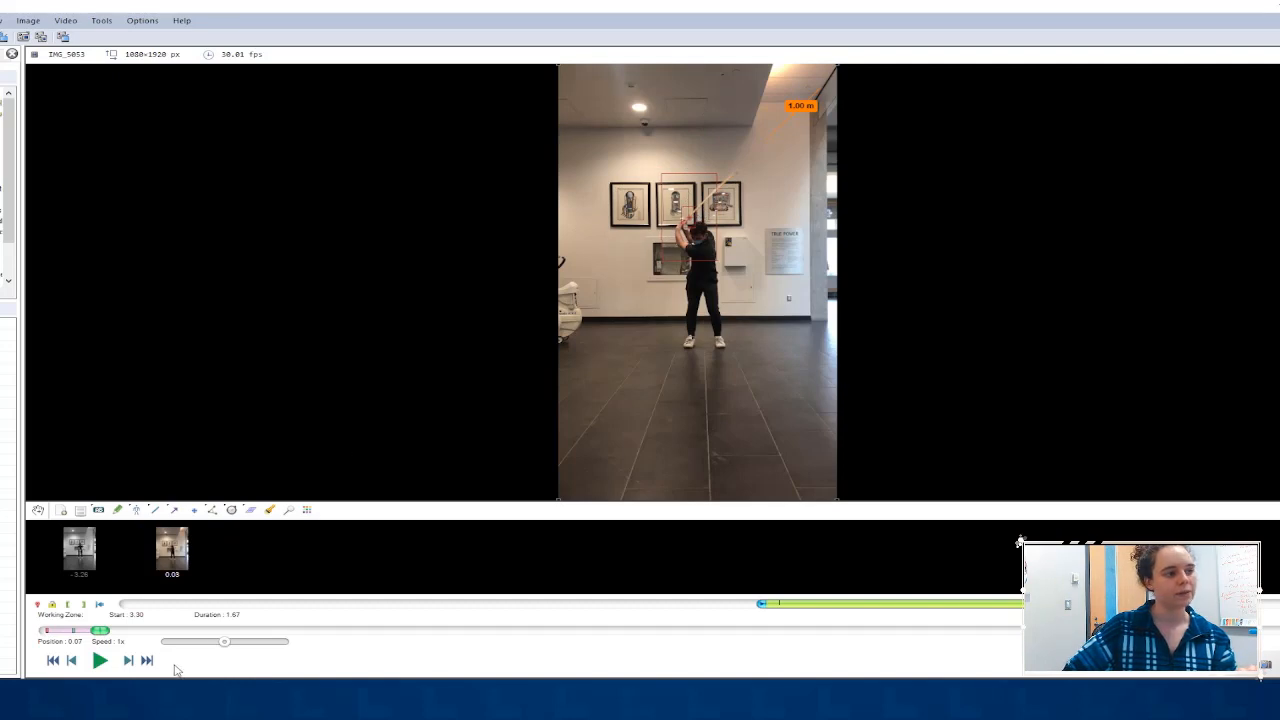
{"action": "left_click", "coordinate": [125, 664]}
{"action": "left_click", "coordinate": [125, 664]}
{"action": "left_click_drag", "start_coordinate": [688, 217], "coordinate": [682, 219]}
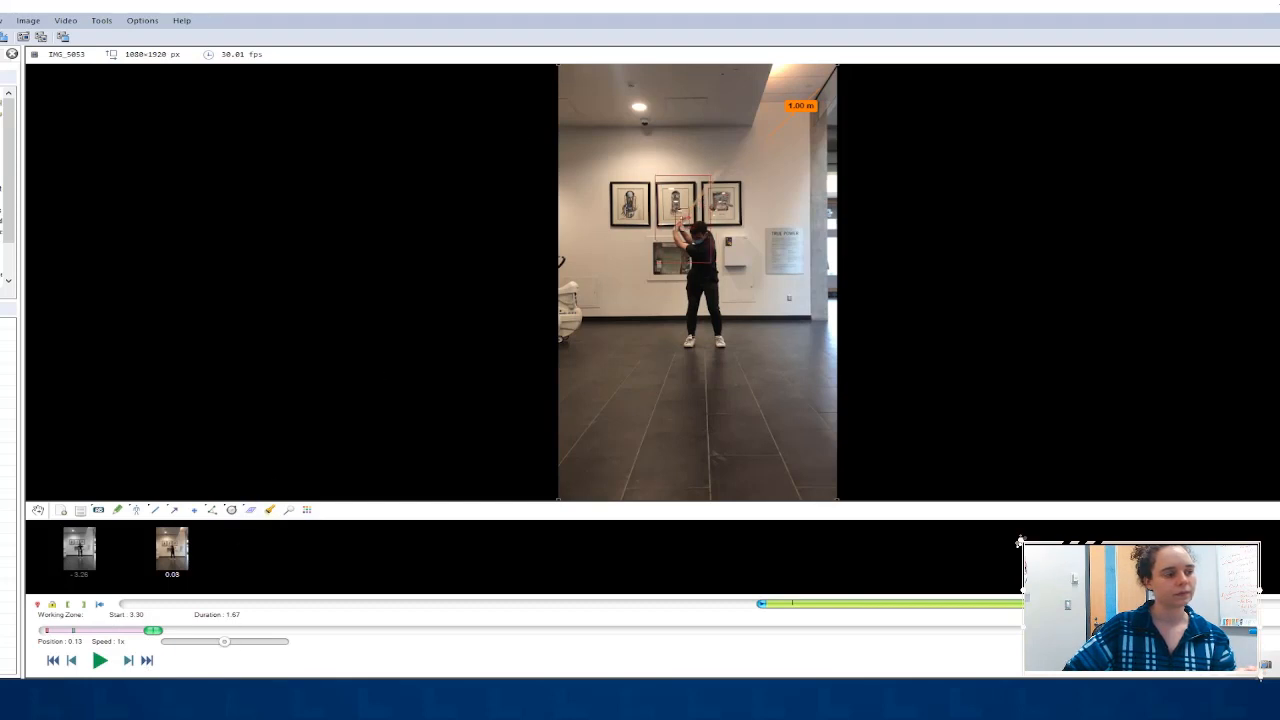
Track the Hands path frame by frame through the rest of the swing, up to position 1.63
{"action": "left_click", "coordinate": [125, 664]}
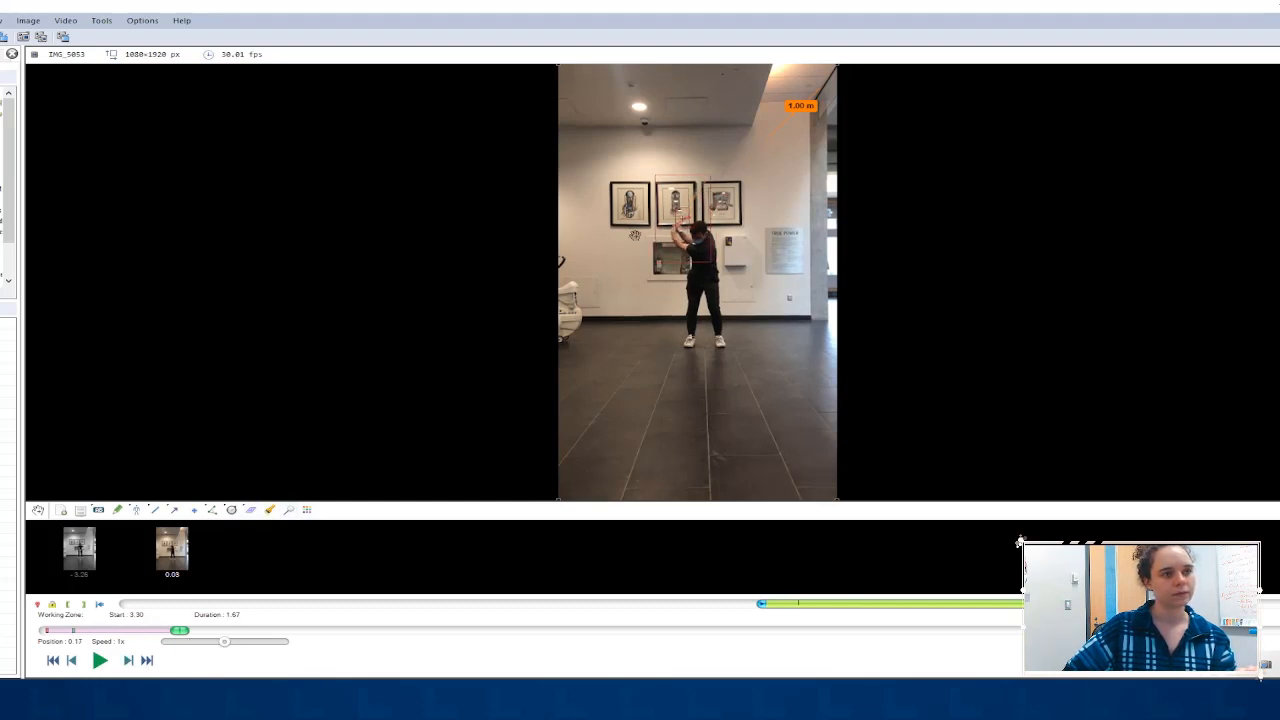
{"action": "left_click", "coordinate": [125, 664]}
{"action": "left_click", "coordinate": [125, 664]}
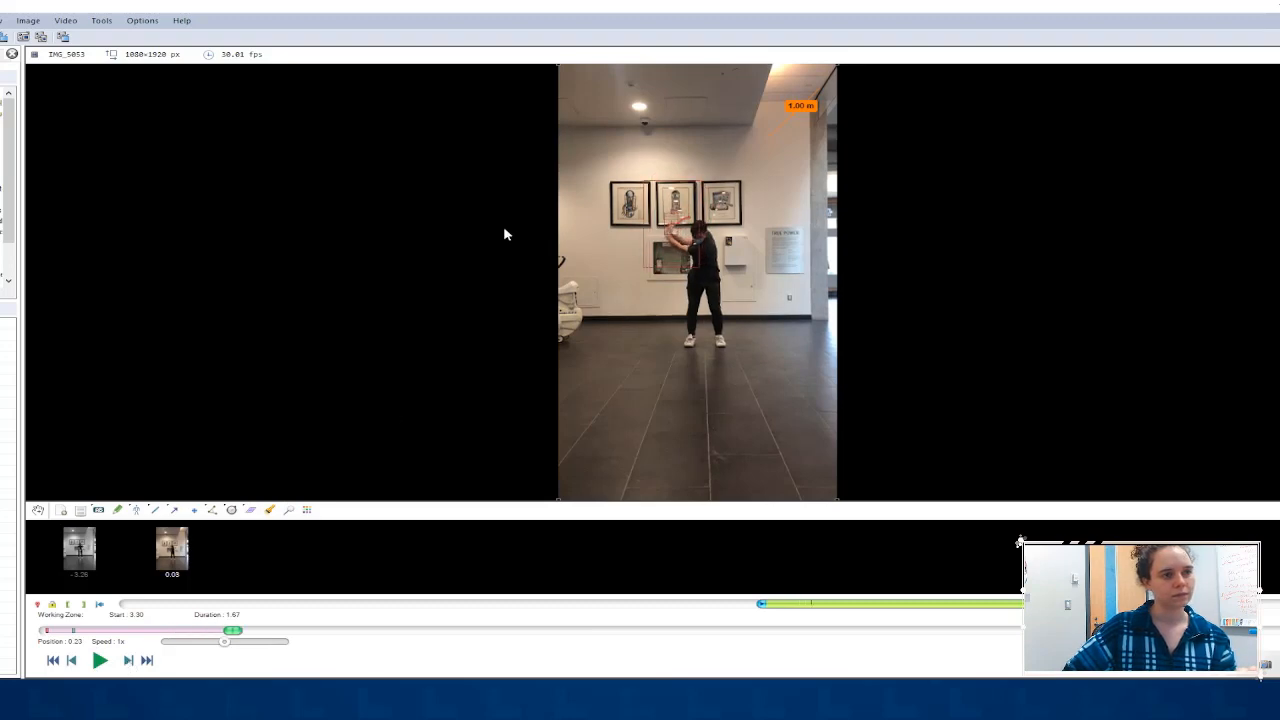
{"action": "left_click", "coordinate": [127, 664]}
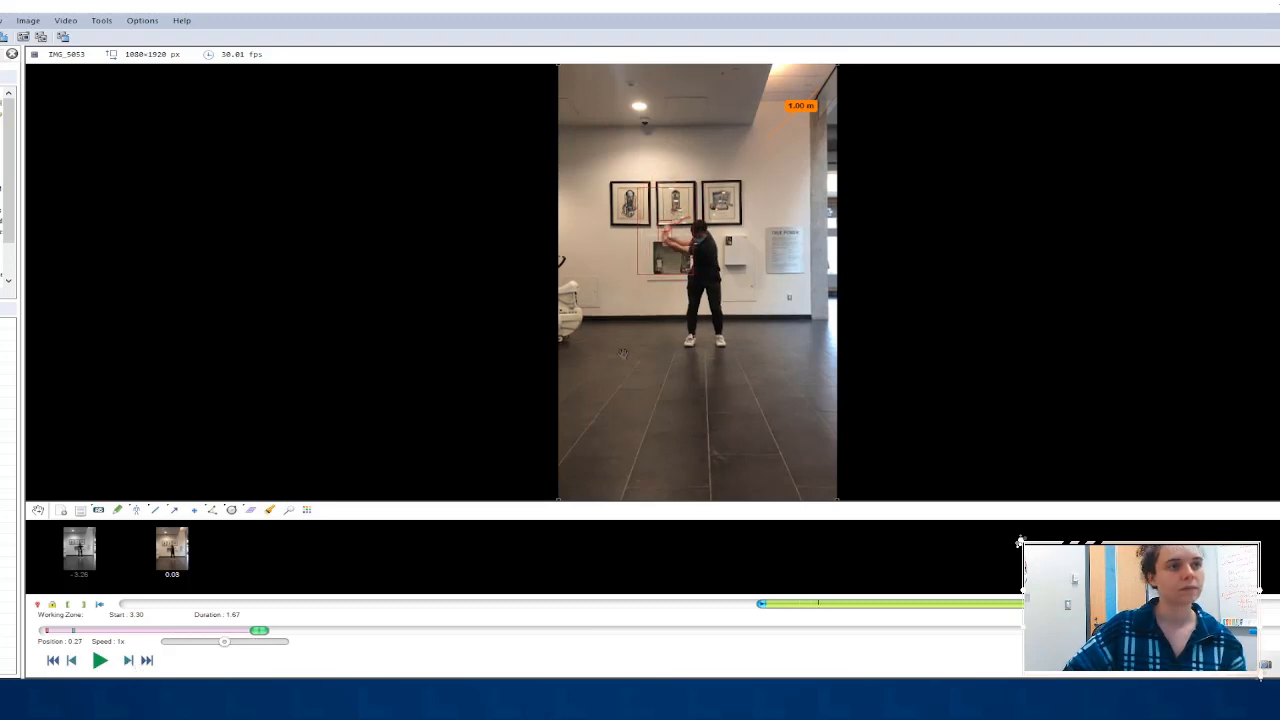
{"action": "left_click", "coordinate": [127, 664]}
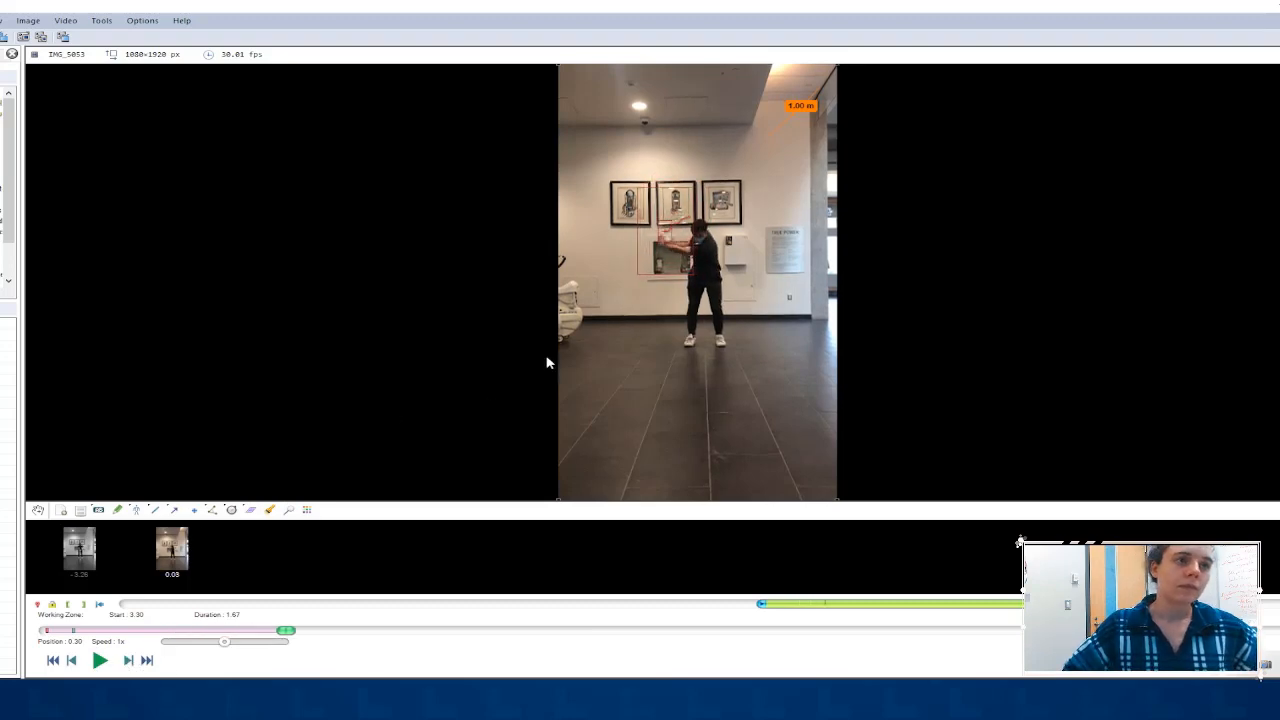
{"action": "left_click", "coordinate": [127, 664]}
{"action": "left_click", "coordinate": [127, 664]}
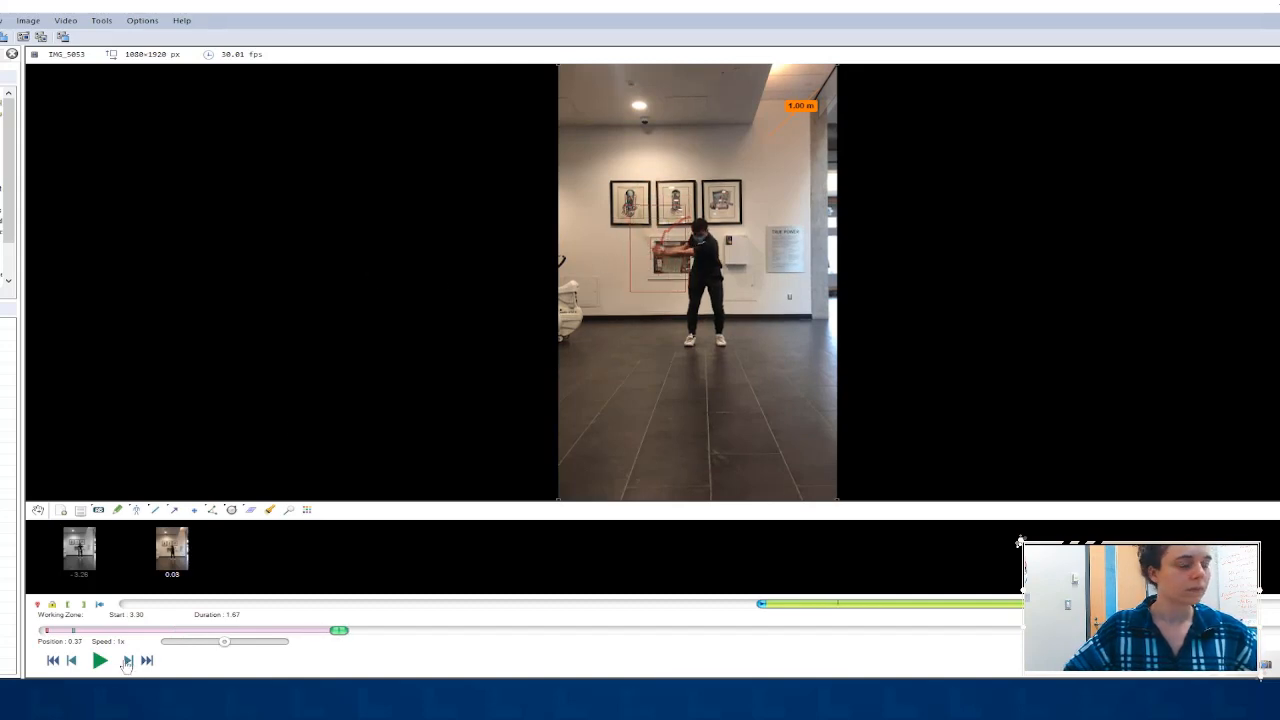
{"action": "left_click", "coordinate": [127, 664]}
{"action": "left_click", "coordinate": [129, 662]}
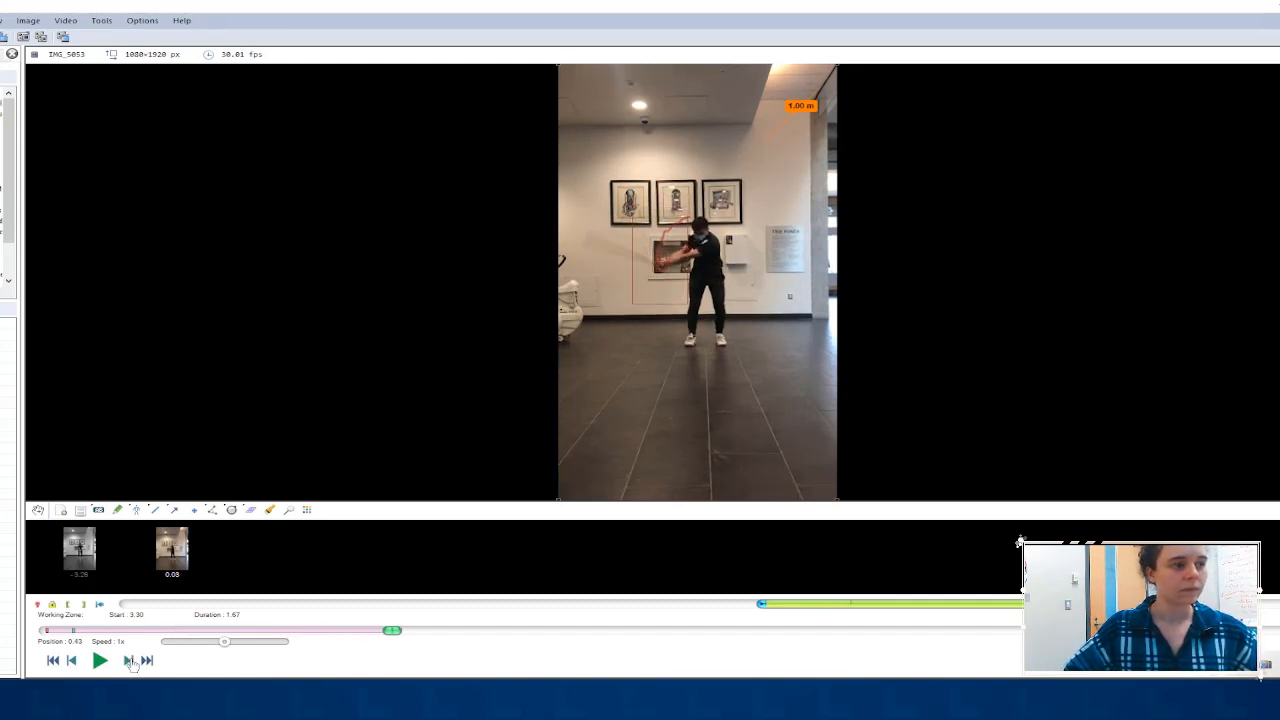
{"action": "left_click", "coordinate": [129, 662]}
{"action": "left_click", "coordinate": [127, 663]}
{"action": "left_click", "coordinate": [127, 663]}
{"action": "left_click", "coordinate": [127, 663]}
{"action": "left_click", "coordinate": [127, 663]}
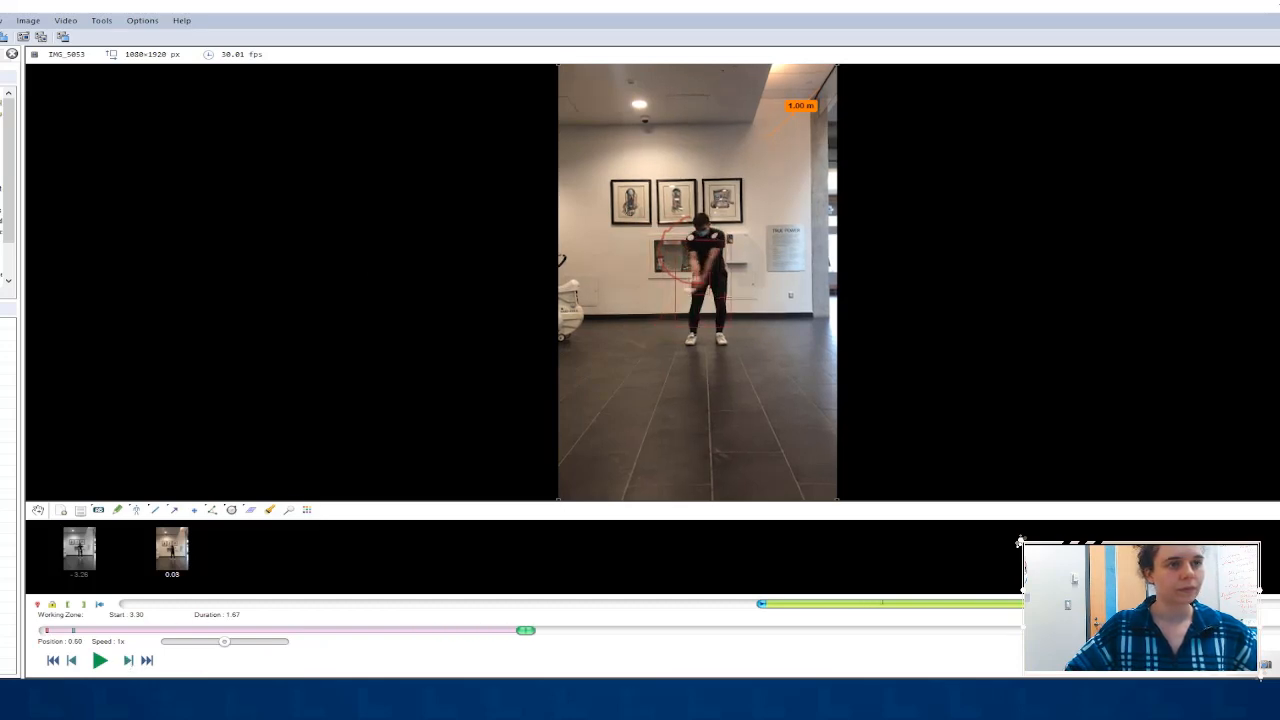
{"action": "left_click", "coordinate": [128, 662]}
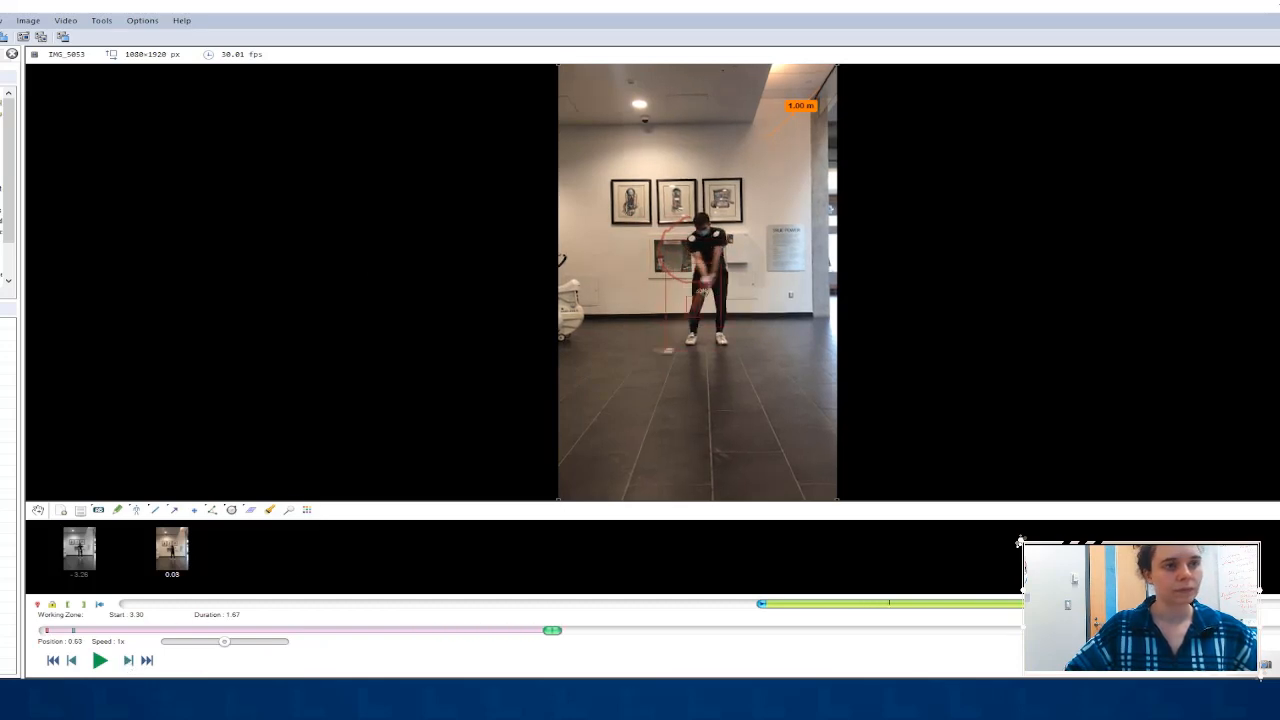
{"action": "left_click", "coordinate": [130, 662]}
{"action": "left_click", "coordinate": [130, 662]}
{"action": "left_click", "coordinate": [130, 662]}
{"action": "left_click", "coordinate": [130, 662]}
{"action": "left_click", "coordinate": [130, 662]}
{"action": "left_click", "coordinate": [130, 662]}
{"action": "left_click", "coordinate": [130, 662]}
{"action": "left_click", "coordinate": [130, 662]}
{"action": "left_click", "coordinate": [131, 662]}
{"action": "left_click", "coordinate": [131, 662]}
{"action": "left_click", "coordinate": [131, 662]}
{"action": "left_click", "coordinate": [131, 662]}
{"action": "left_click", "coordinate": [131, 662]}
{"action": "left_click", "coordinate": [131, 662]}
{"action": "left_click", "coordinate": [131, 662]}
{"action": "left_click", "coordinate": [131, 662]}
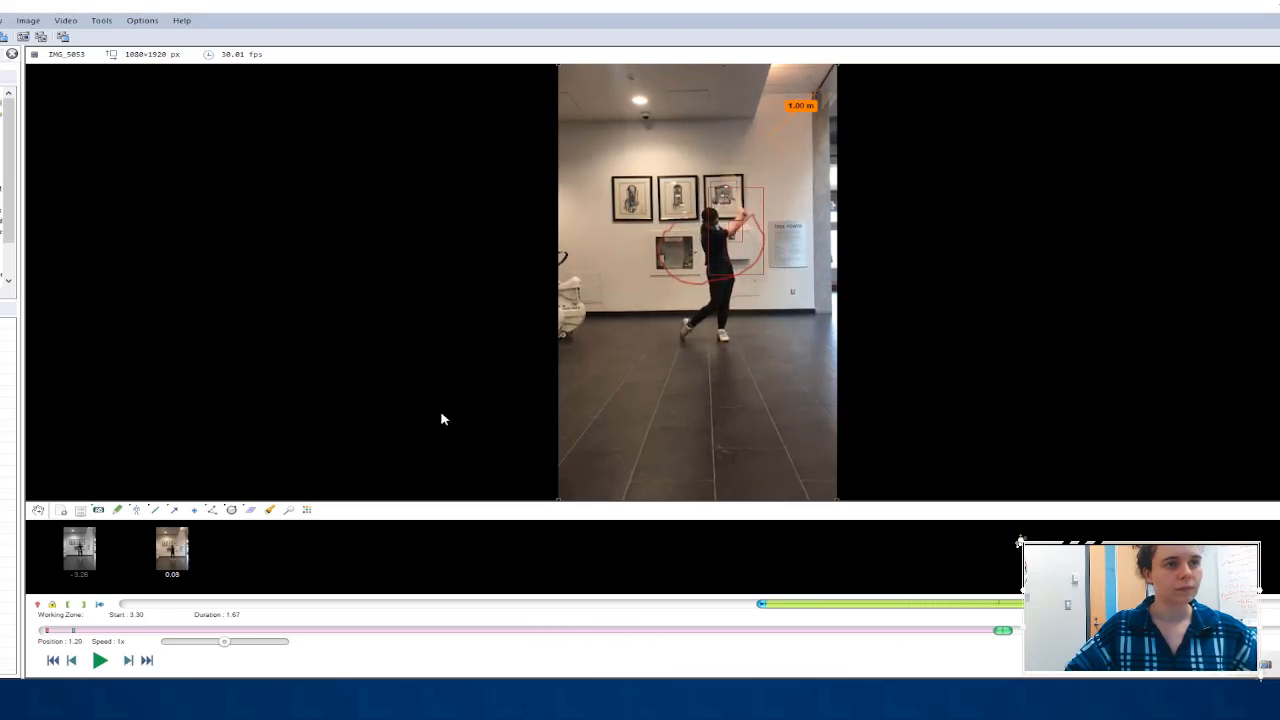
{"action": "left_click", "coordinate": [129, 661]}
{"action": "left_click", "coordinate": [129, 661]}
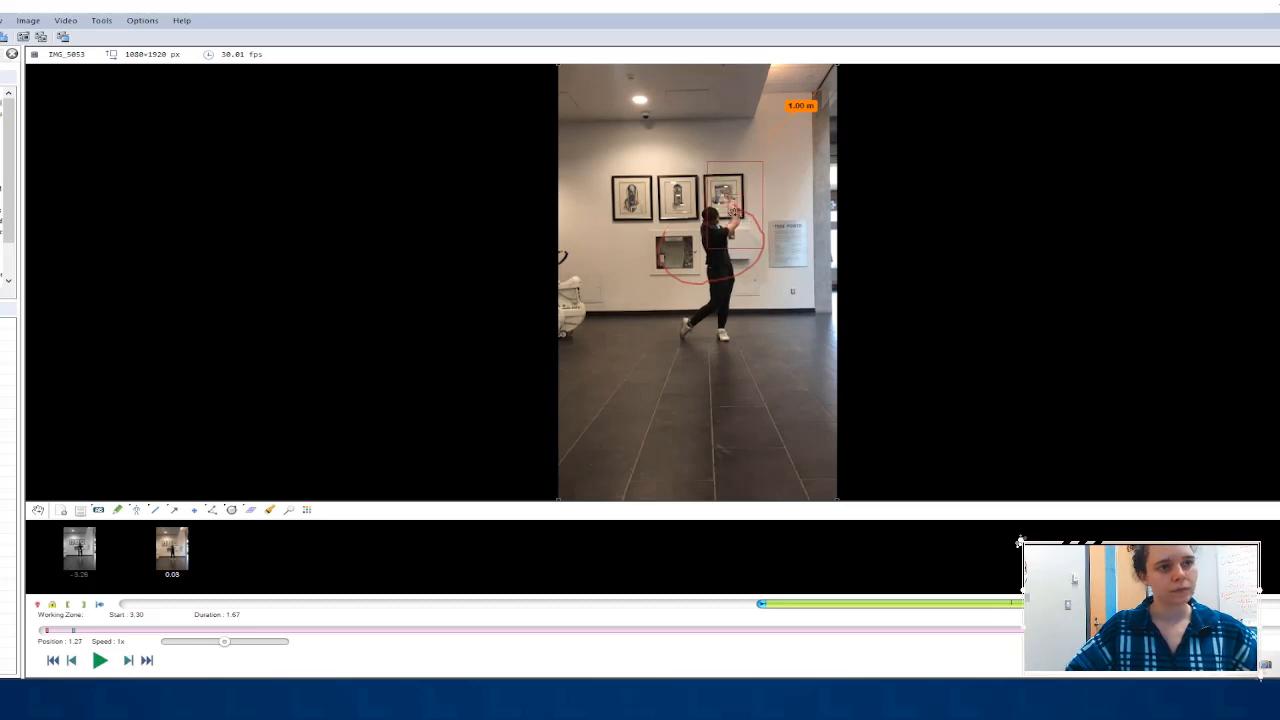
{"action": "left_click", "coordinate": [129, 661]}
{"action": "left_click", "coordinate": [129, 661]}
{"action": "left_click", "coordinate": [129, 663]}
{"action": "left_click", "coordinate": [129, 663]}
{"action": "left_click", "coordinate": [129, 663]}
{"action": "left_click", "coordinate": [129, 663]}
{"action": "left_click", "coordinate": [129, 663]}
{"action": "left_click", "coordinate": [129, 663]}
{"action": "left_click", "coordinate": [129, 663]}
{"action": "left_click", "coordinate": [129, 663]}
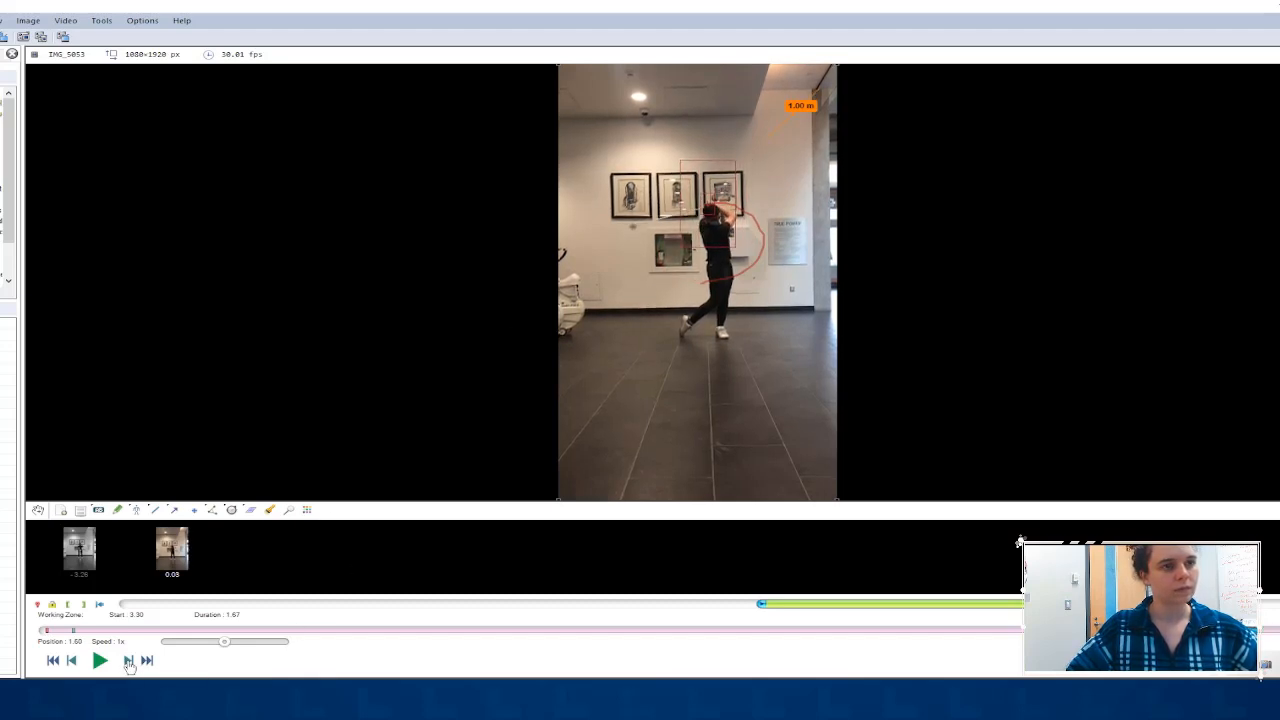
{"action": "left_click", "coordinate": [129, 663]}
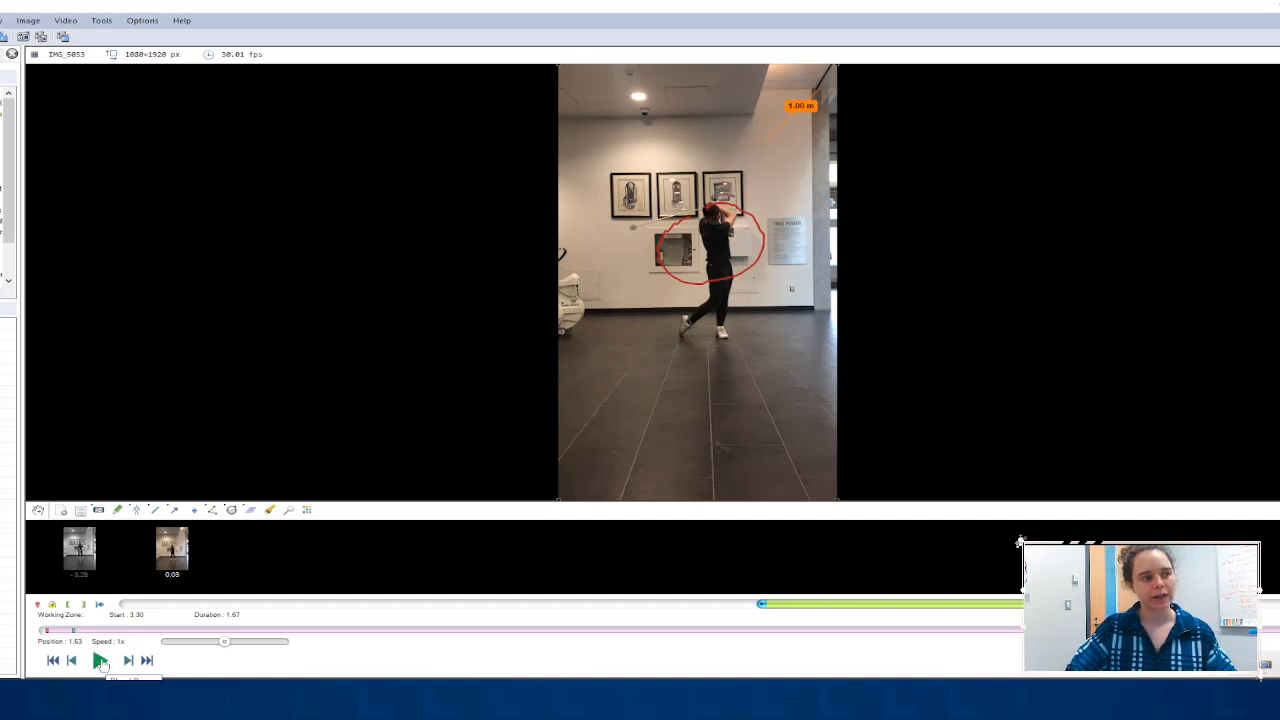
Play back the swing to check the Hands path, and stop the playback
{"action": "left_click", "coordinate": [101, 662]}
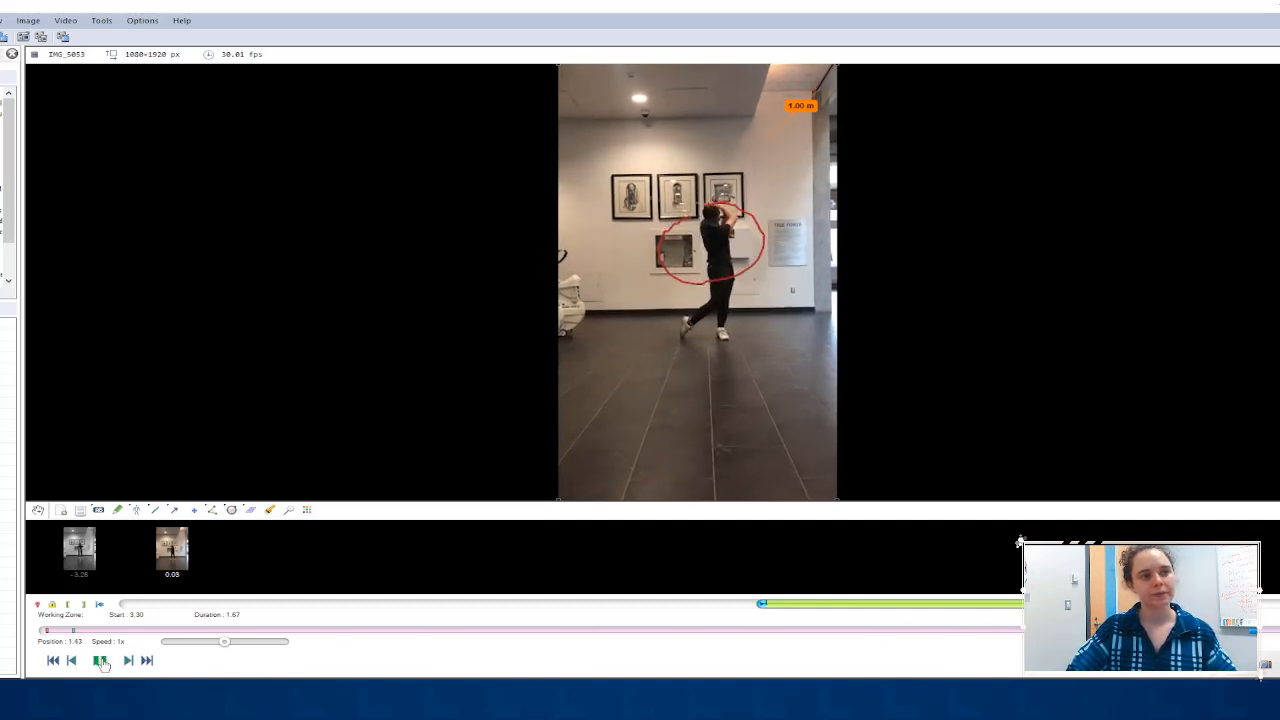
{"action": "left_click", "coordinate": [101, 661]}
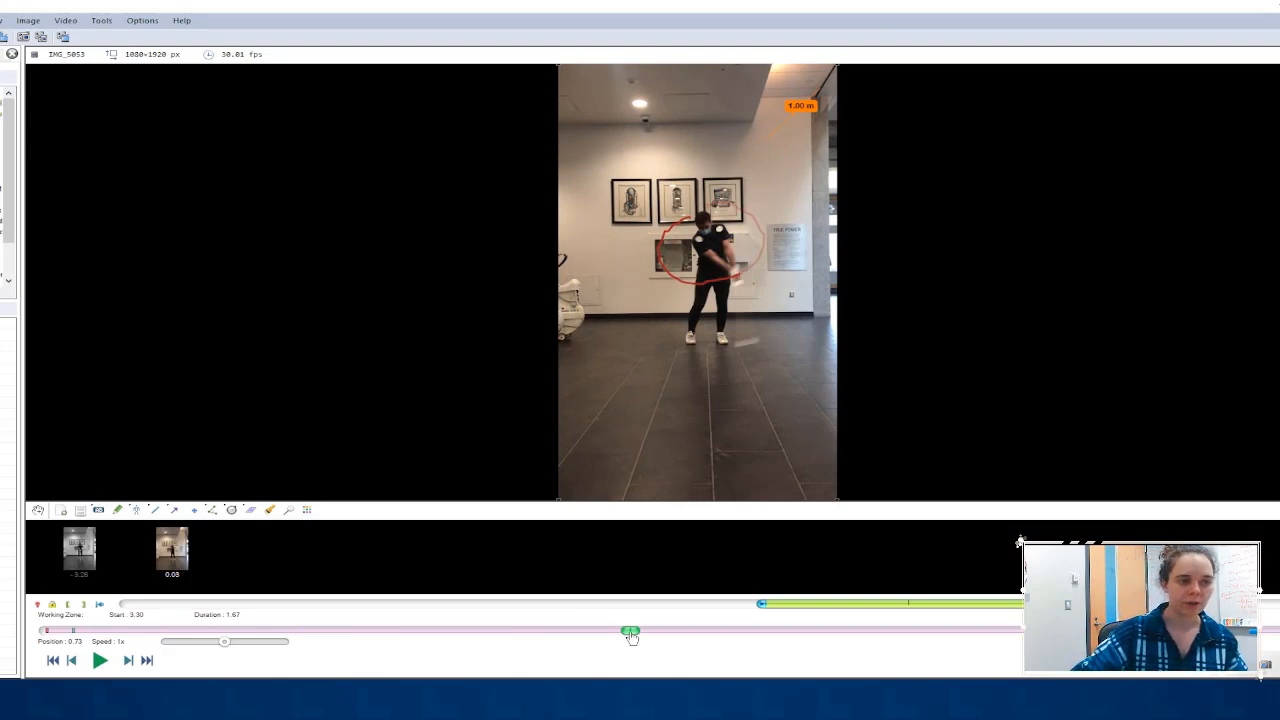
Return the swing to position 0.00 and start a tracked path at the club's far end, adjusting its tracking window
{"action": "left_click_drag", "start_coordinate": [634, 634], "coordinate": [33, 638]}
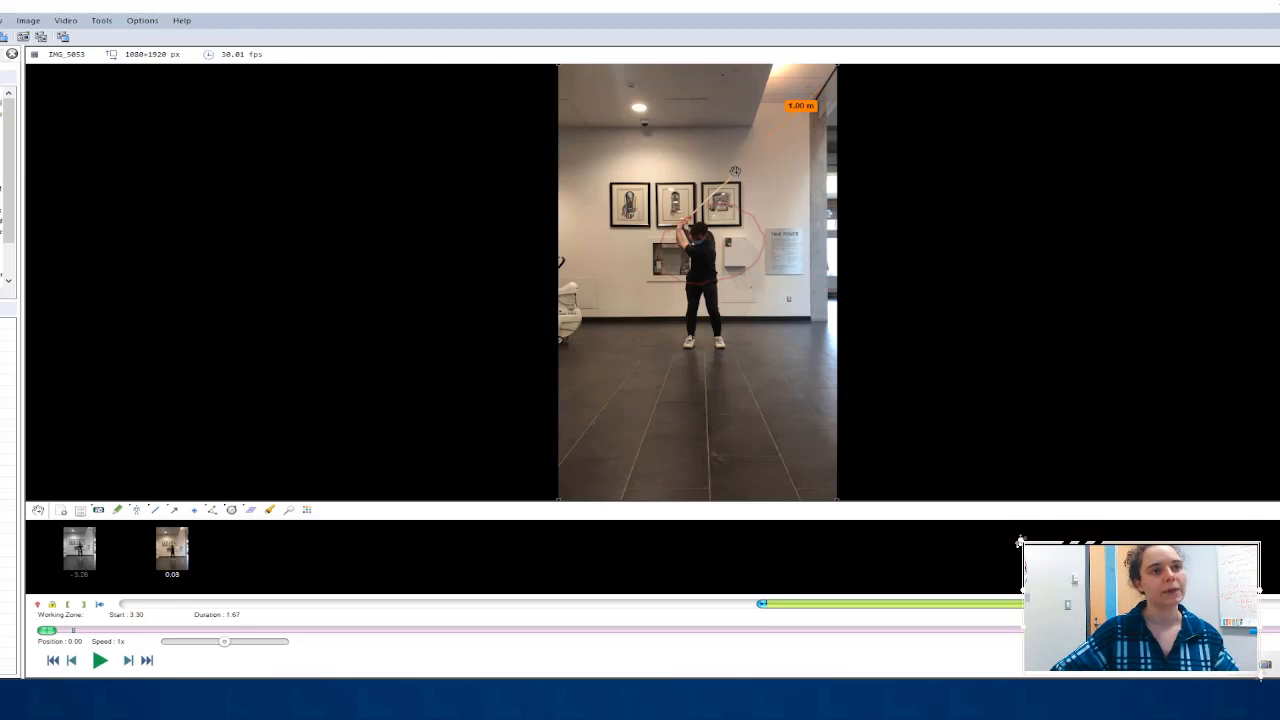
{"action": "right_click", "coordinate": [735, 171]}
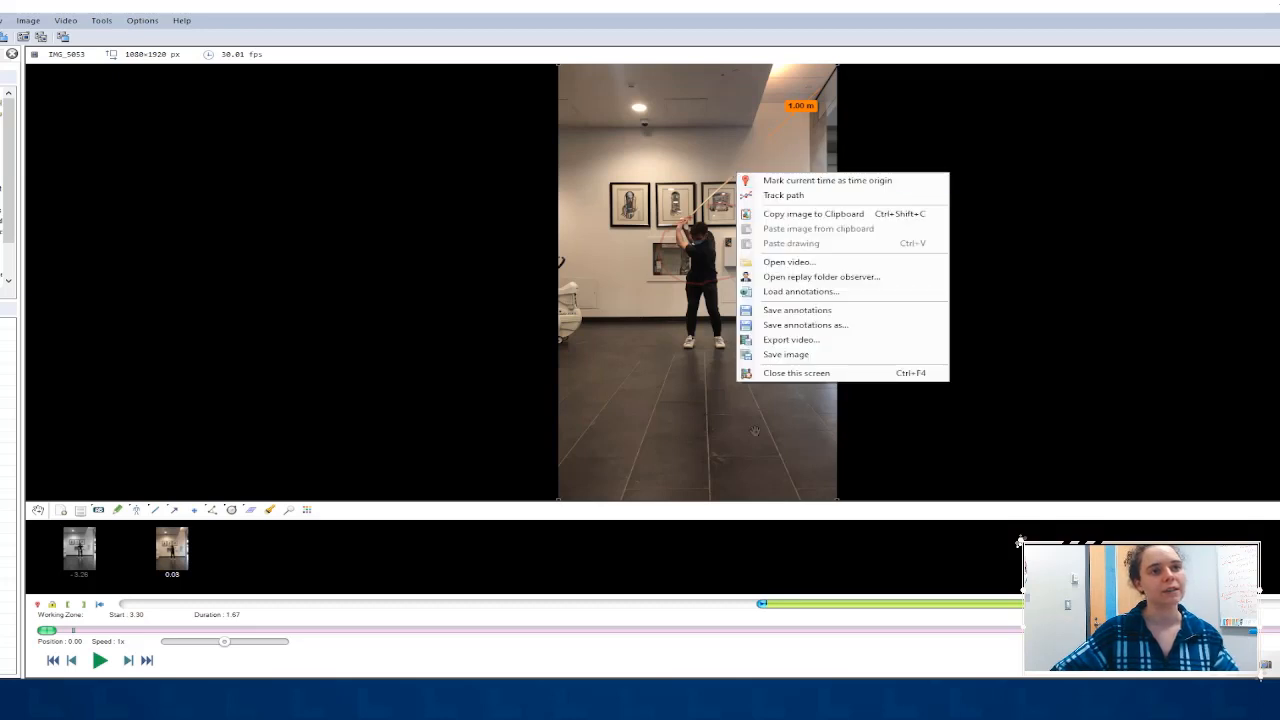
{"action": "left_click", "coordinate": [798, 196]}
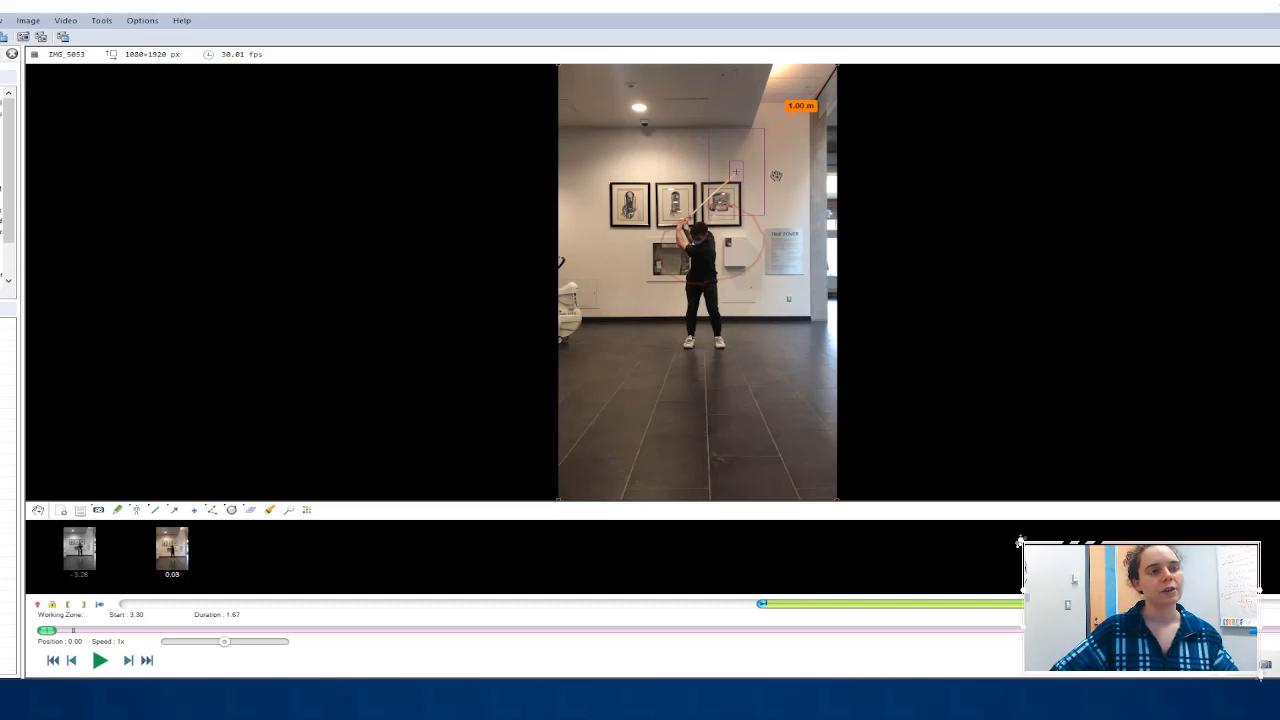
{"action": "left_click_drag", "start_coordinate": [751, 188], "coordinate": [752, 191]}
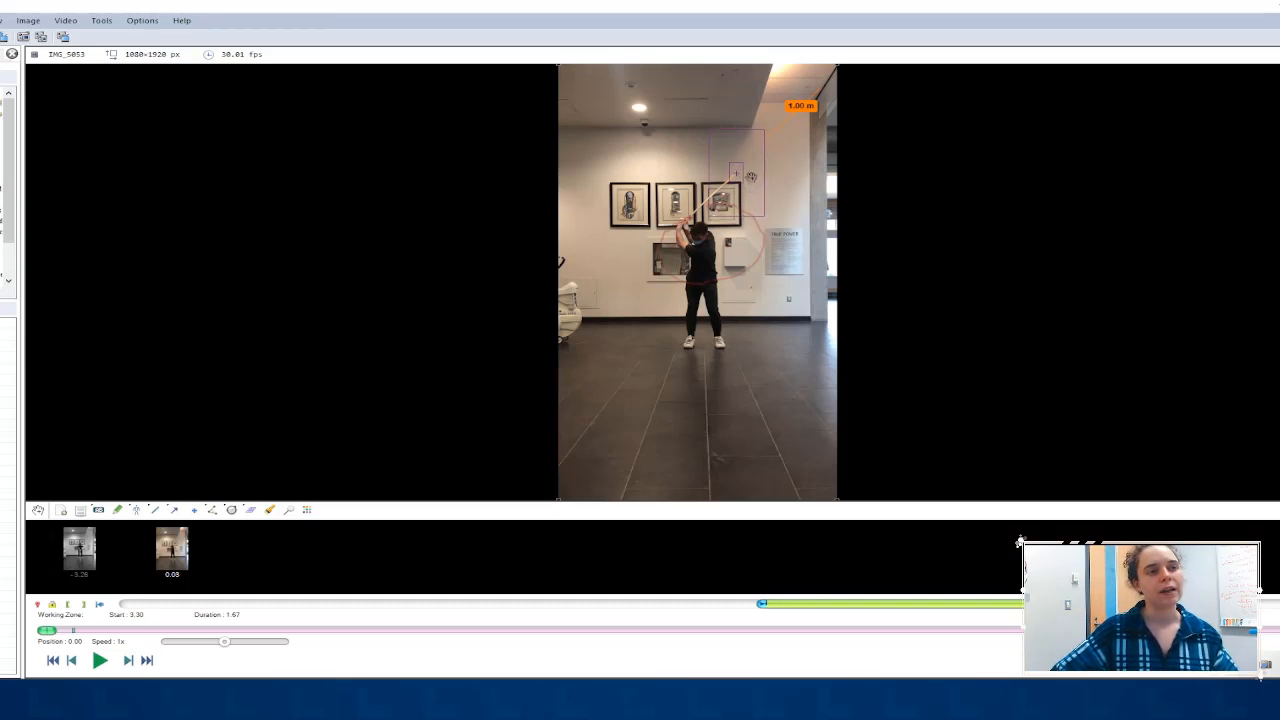
Name the club's trajectory Tool in its configuration and apply it
{"action": "right_click", "coordinate": [752, 177]}
{"action": "left_click", "coordinate": [806, 188]}
{"action": "left_click_drag", "start_coordinate": [793, 177], "coordinate": [931, 86]}
{"action": "left_click_drag", "start_coordinate": [916, 251], "coordinate": [922, 250]}
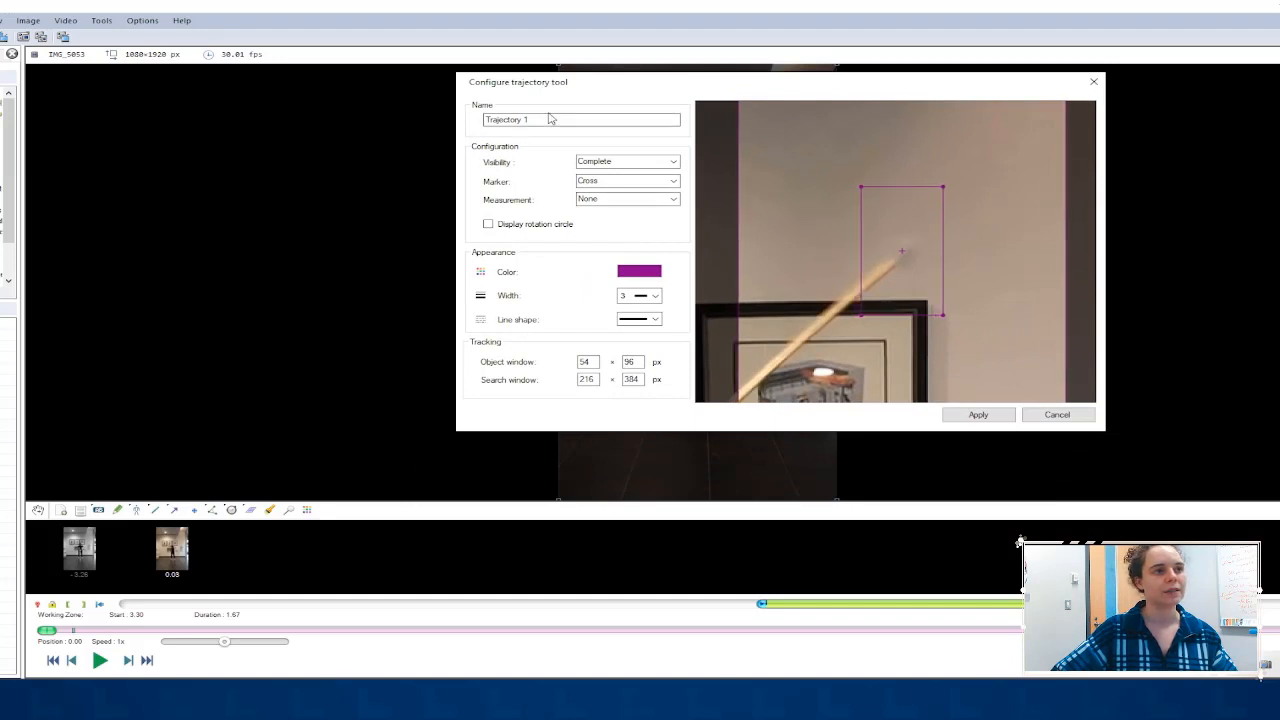
{"action": "left_click_drag", "start_coordinate": [548, 119], "coordinate": [480, 128]}
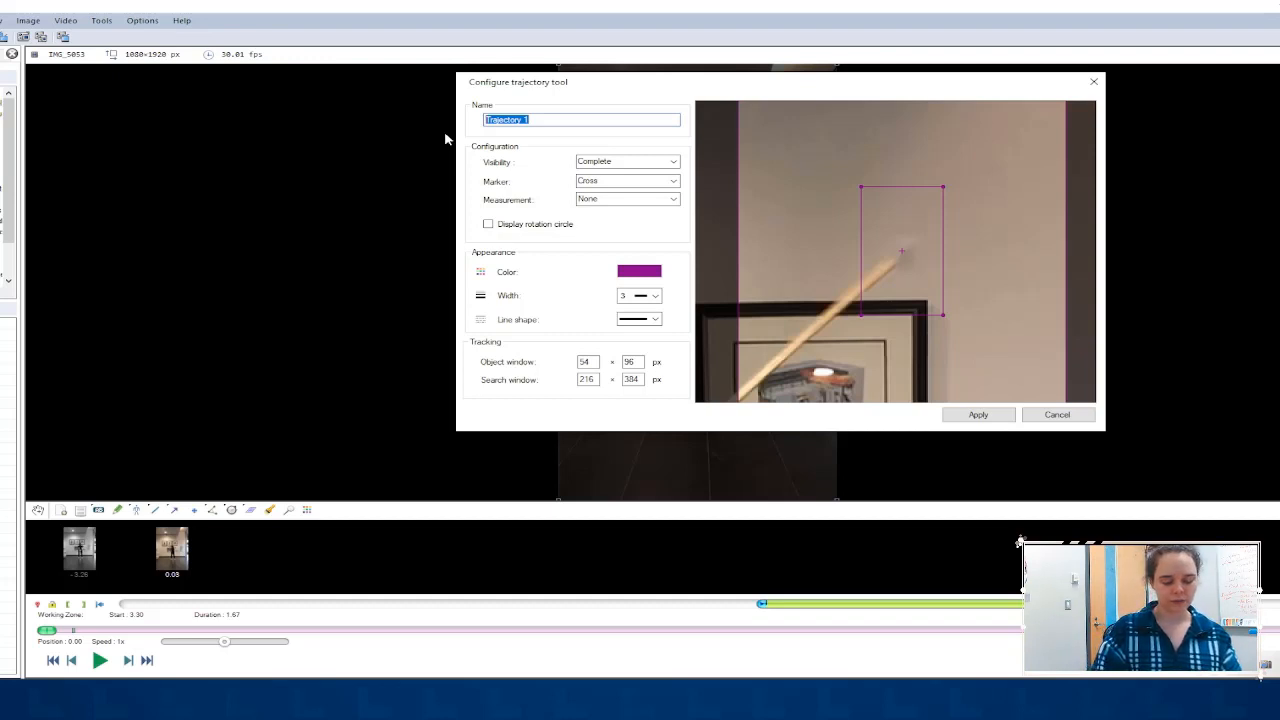
{"action": "type", "text": "Tool"}
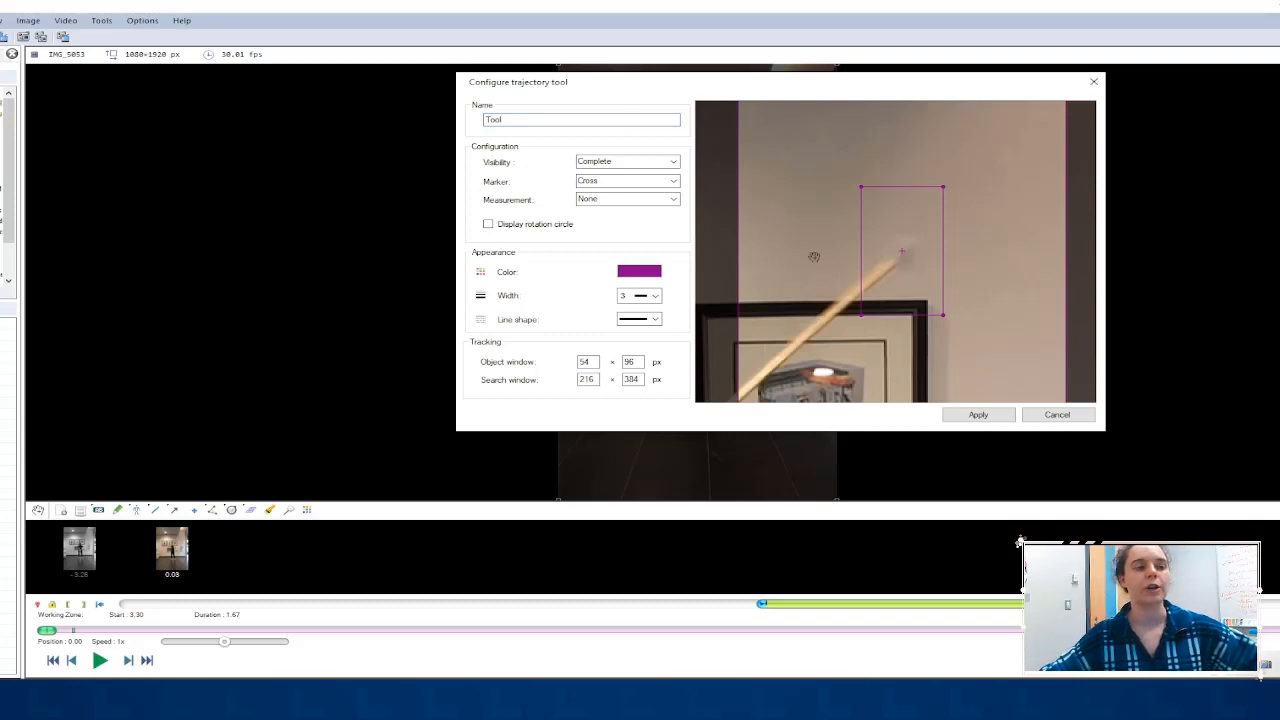
{"action": "left_click", "coordinate": [978, 415]}
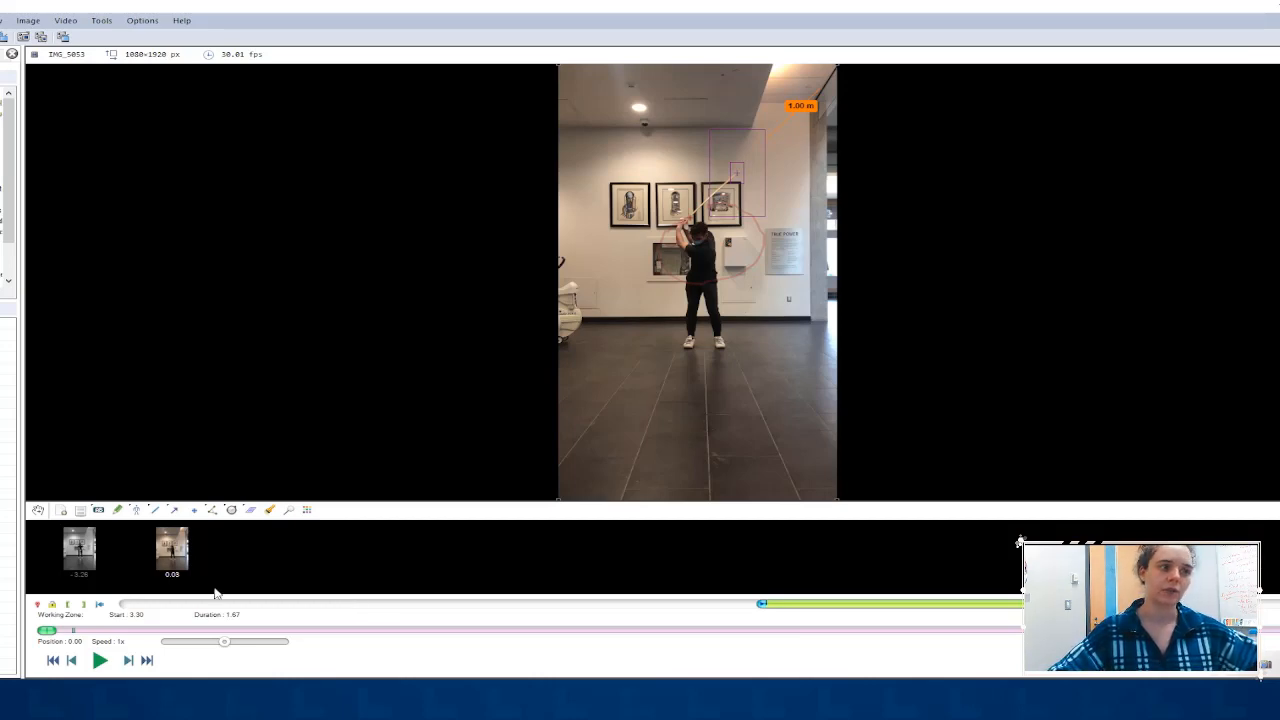
Advance the Tool tracking to position 0.07 and correct the tracked point on the club's end there
{"action": "left_click", "coordinate": [128, 662]}
{"action": "left_click", "coordinate": [128, 664]}
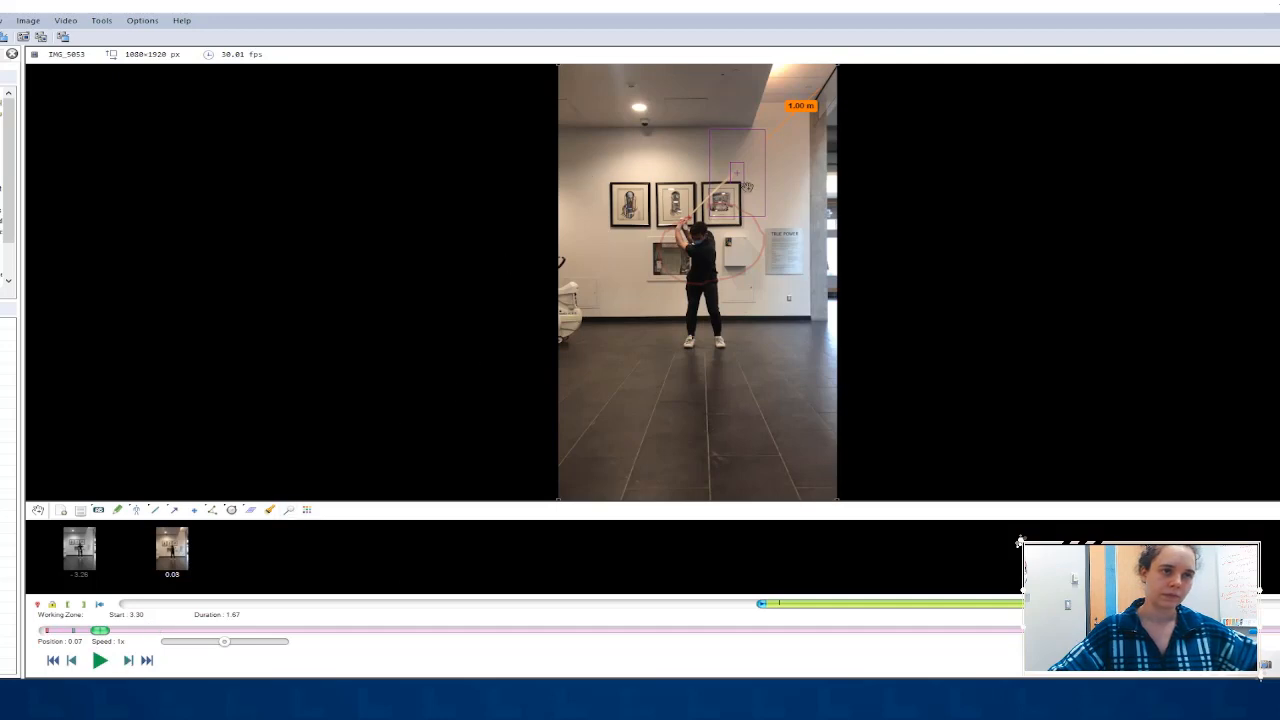
{"action": "left_click_drag", "start_coordinate": [747, 186], "coordinate": [744, 185]}
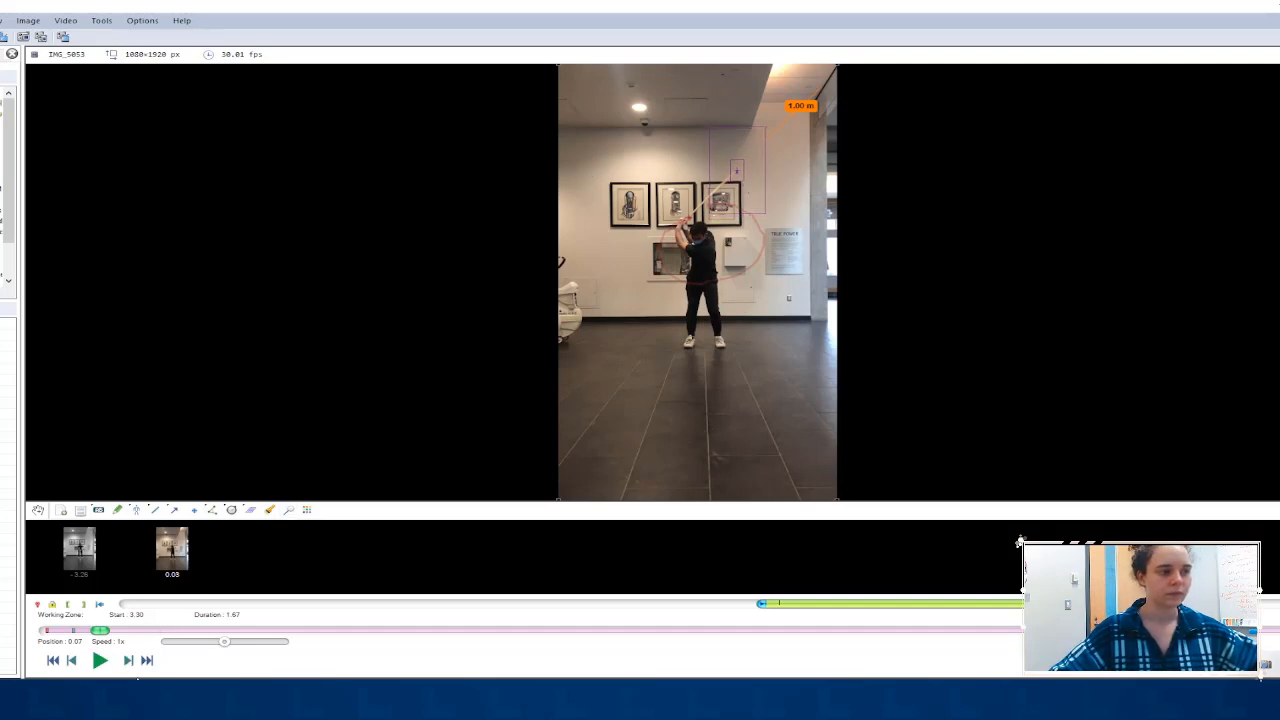
Track the Tool path frame by frame to position 0.30, keeping the tracked point on the club's end
{"action": "left_click", "coordinate": [127, 661]}
{"action": "left_click", "coordinate": [126, 661]}
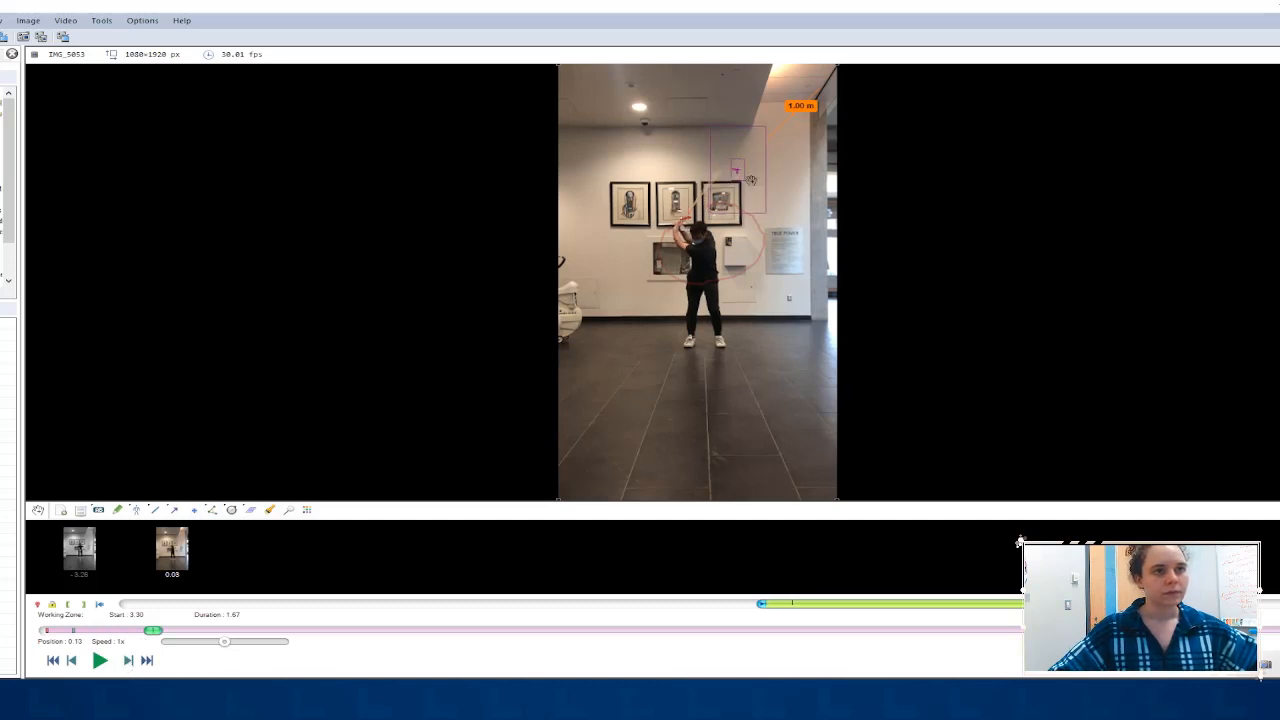
{"action": "left_click", "coordinate": [126, 661]}
{"action": "left_click", "coordinate": [126, 661]}
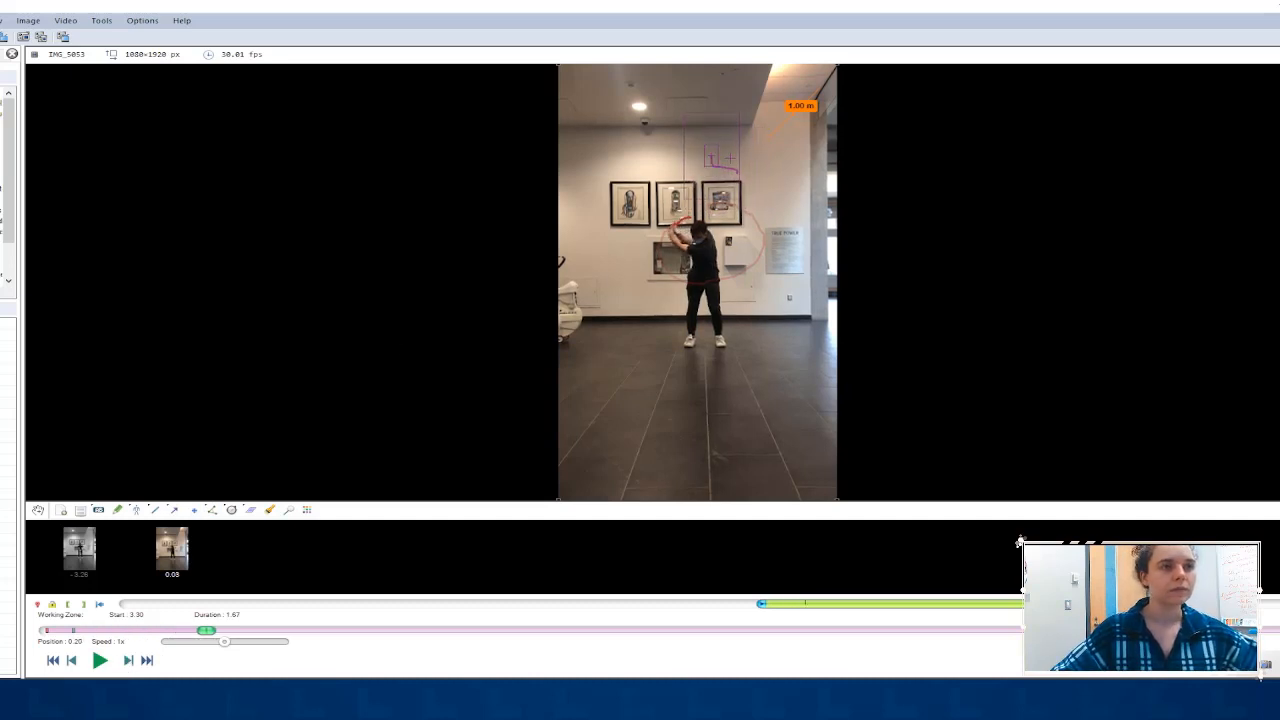
{"action": "left_click", "coordinate": [125, 662]}
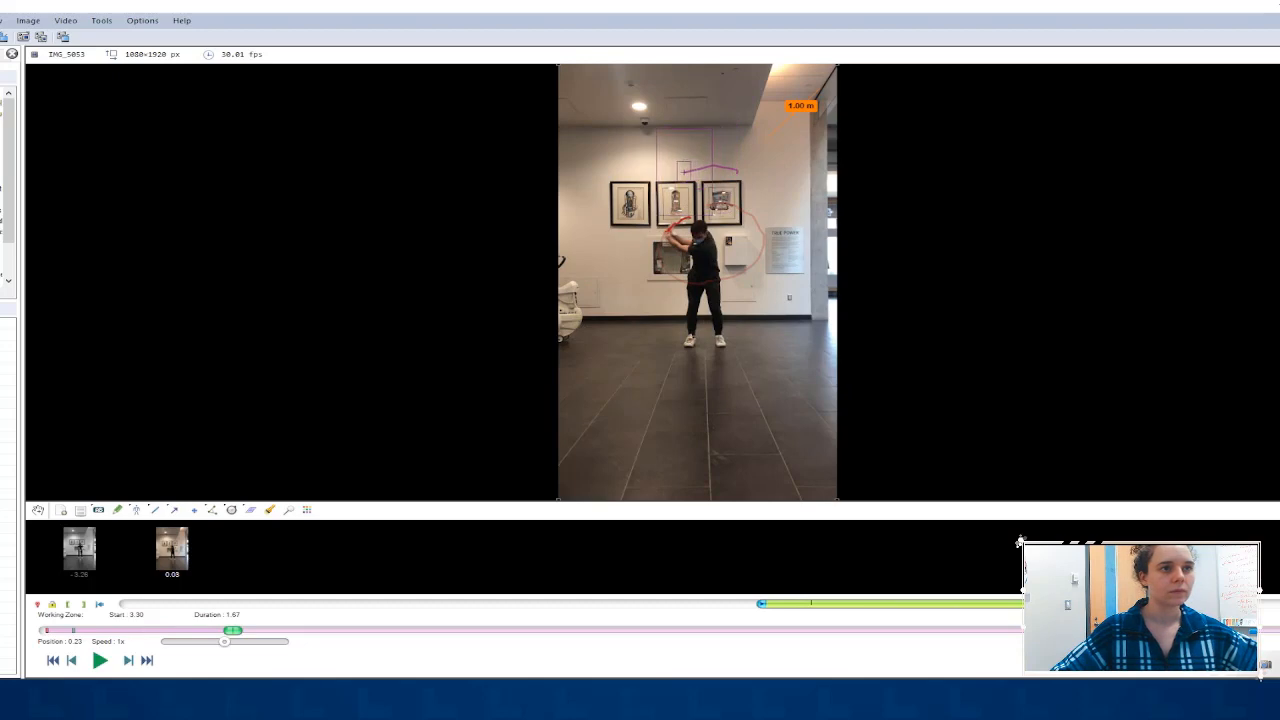
{"action": "left_click", "coordinate": [126, 663]}
{"action": "left_click", "coordinate": [126, 662]}
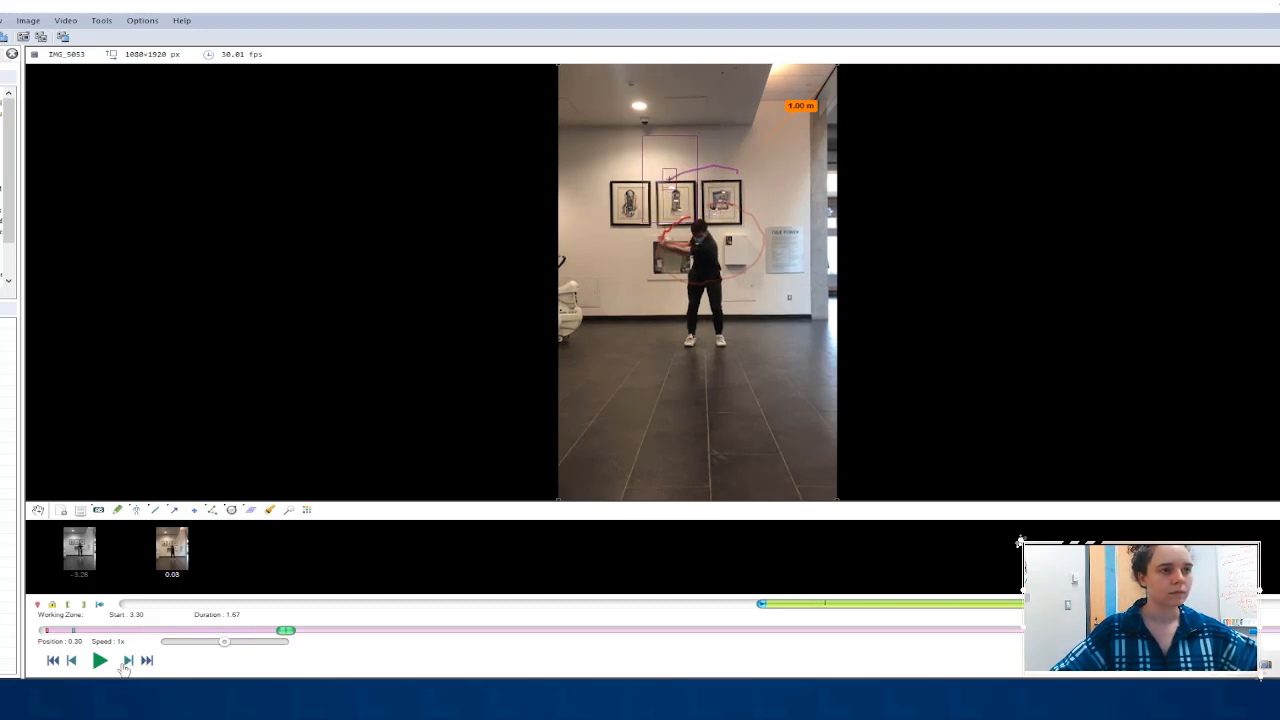
Advance the Tool tracking one frame past position 0.30 and move the stray tracked point onto the club's end
{"action": "left_click", "coordinate": [126, 662]}
{"action": "right_click", "coordinate": [656, 194]}
{"action": "left_click", "coordinate": [690, 205]}
{"action": "left_click", "coordinate": [957, 173]}
{"action": "left_click_drag", "start_coordinate": [656, 194], "coordinate": [642, 206]}
Track the Tool path frame by frame through the downswing to position 0.57
{"action": "left_click", "coordinate": [126, 662]}
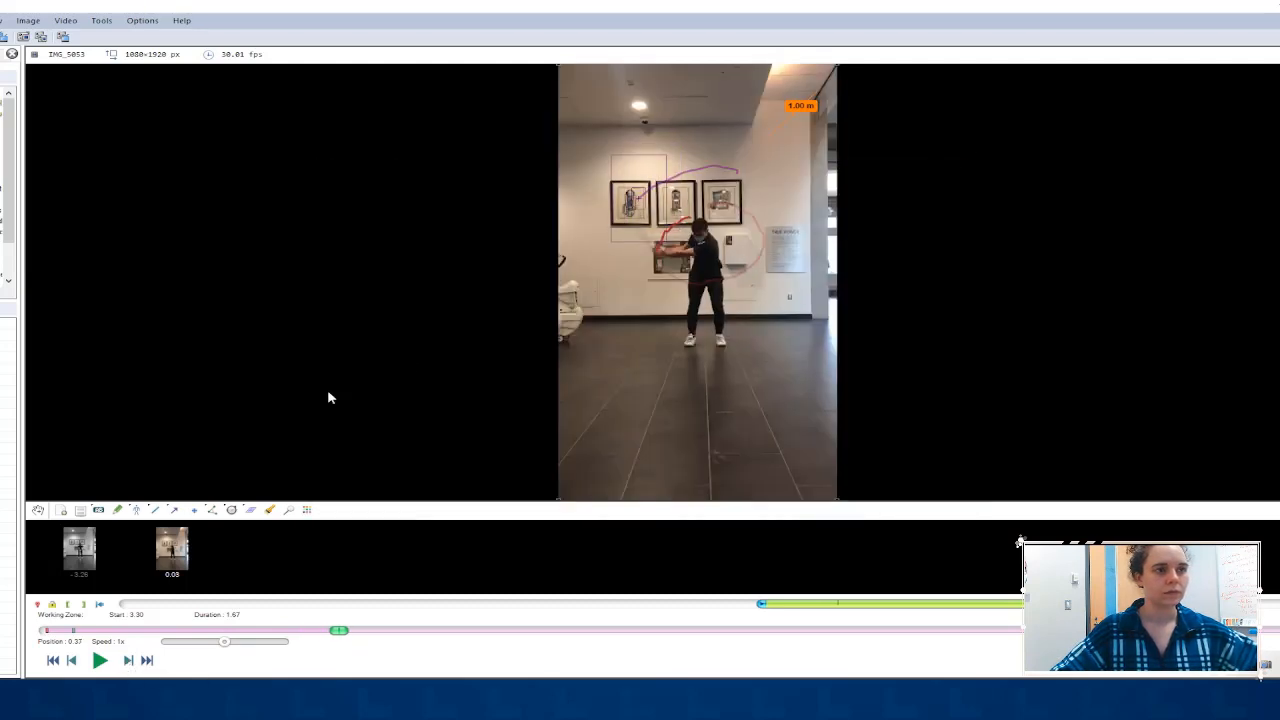
{"action": "left_click", "coordinate": [128, 661]}
{"action": "left_click", "coordinate": [128, 661]}
{"action": "left_click", "coordinate": [128, 661]}
{"action": "left_click", "coordinate": [128, 661]}
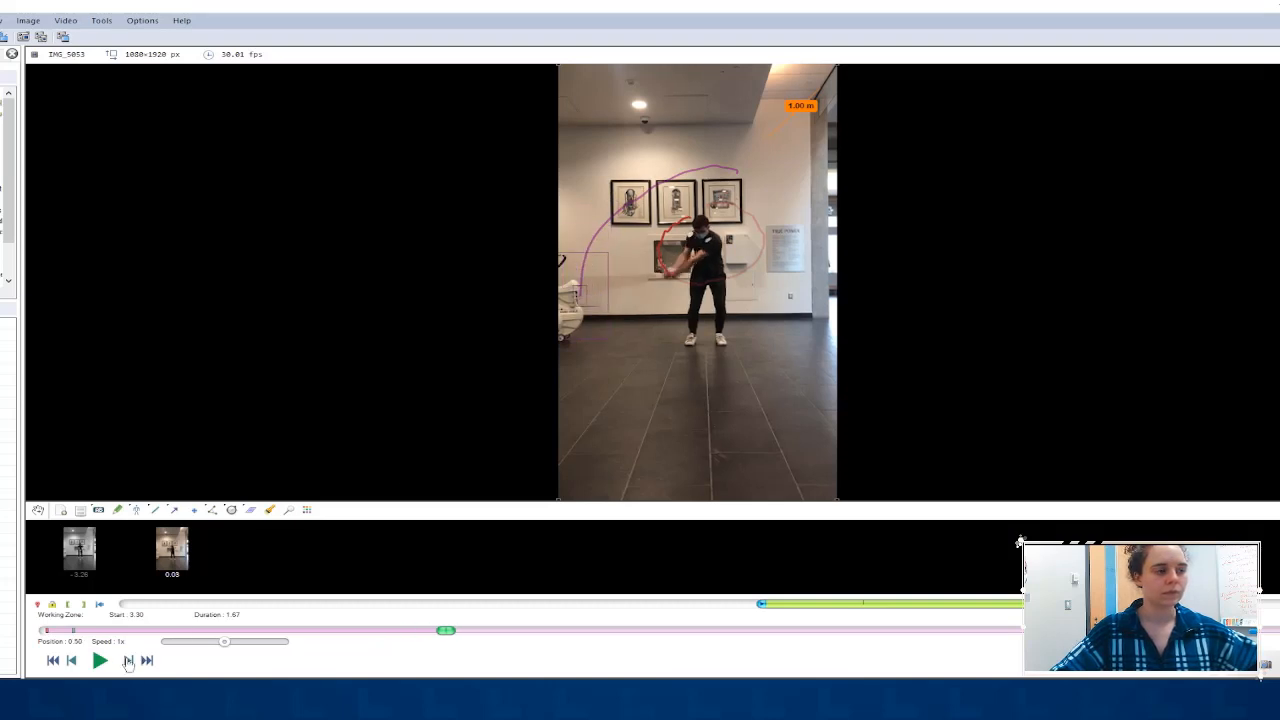
{"action": "left_click", "coordinate": [128, 661]}
{"action": "left_click", "coordinate": [128, 661]}
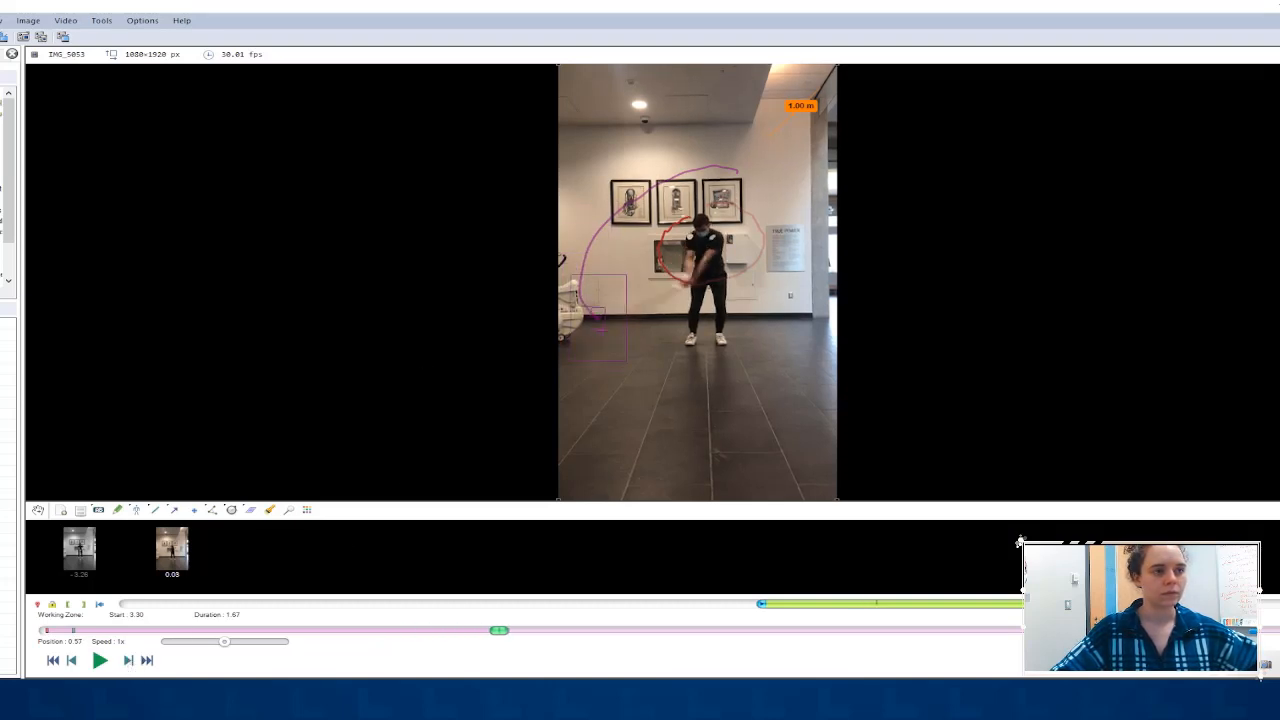
Advance the Tool tracking to position 0.63 and correct the tracked point onto the blurred club head near the floor
{"action": "left_click", "coordinate": [128, 661]}
{"action": "left_click", "coordinate": [128, 661]}
{"action": "left_click_drag", "start_coordinate": [644, 346], "coordinate": [665, 351]}
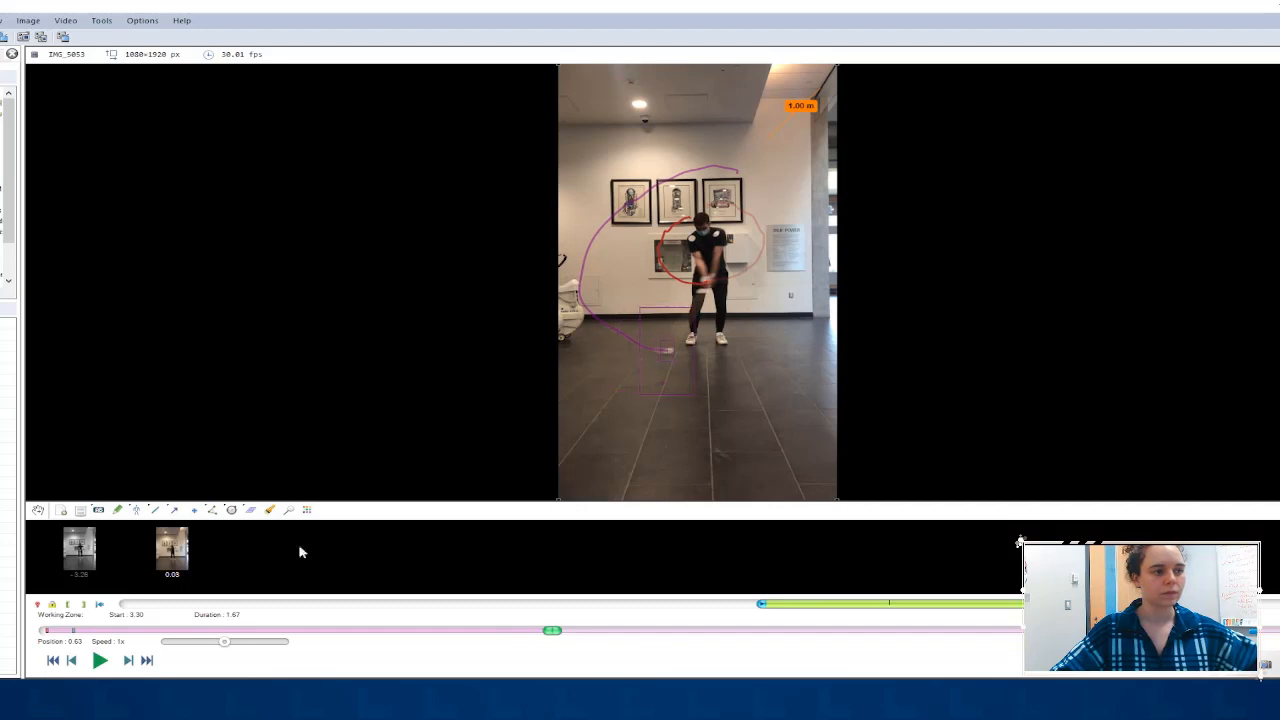
Track the Tool path frame by frame past the golfer's feet and into the follow-through, up to position 0.90
{"action": "left_click", "coordinate": [128, 661]}
{"action": "left_click", "coordinate": [128, 661]}
{"action": "left_click", "coordinate": [128, 661]}
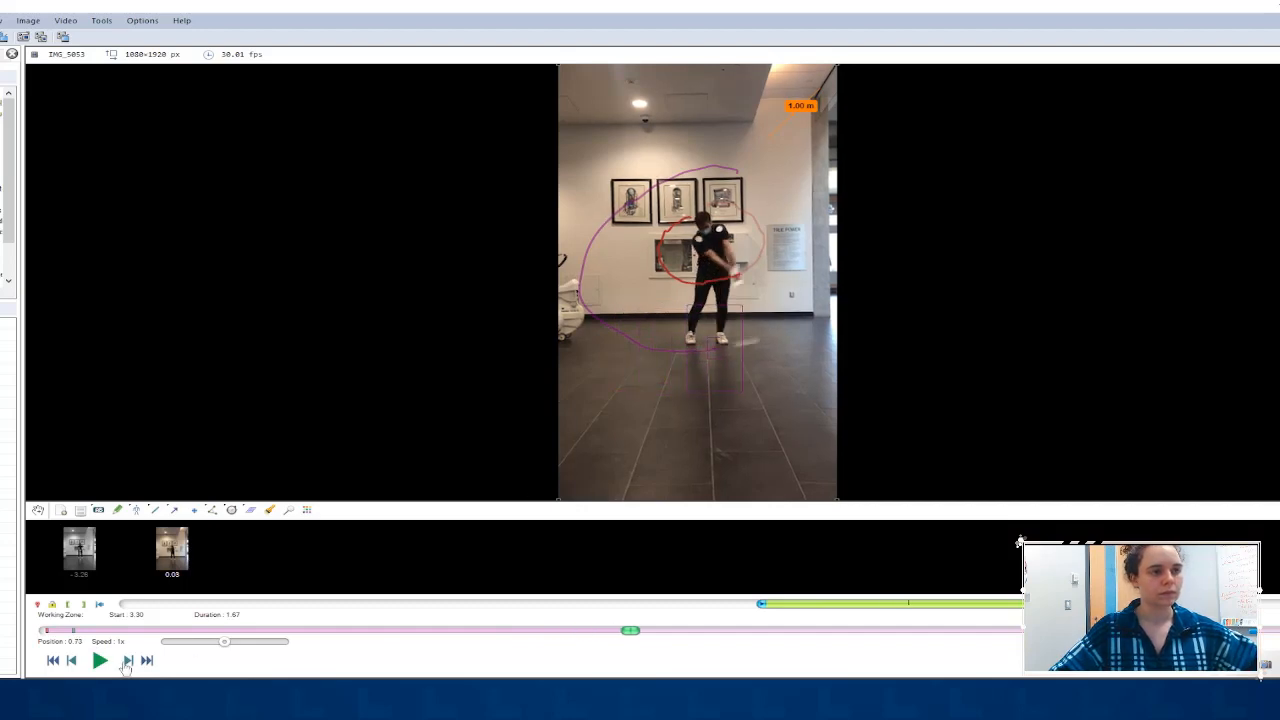
{"action": "left_click", "coordinate": [128, 661]}
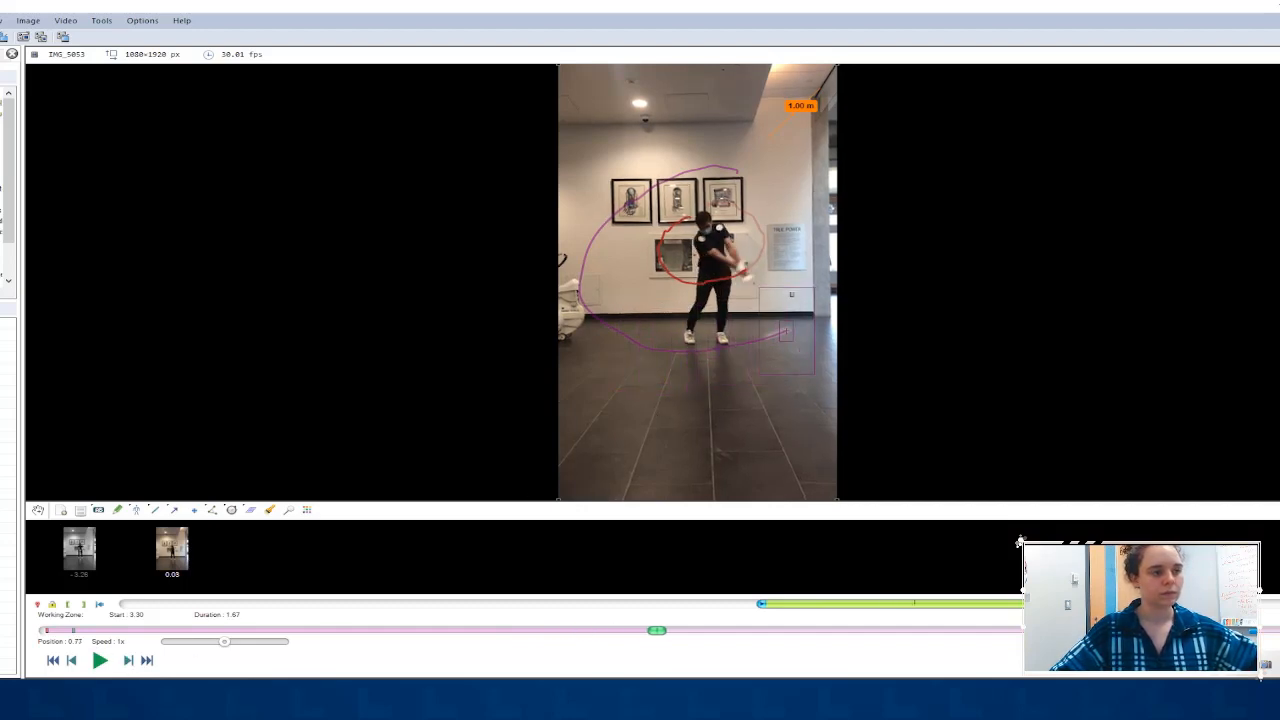
{"action": "left_click", "coordinate": [128, 661]}
{"action": "left_click", "coordinate": [128, 661]}
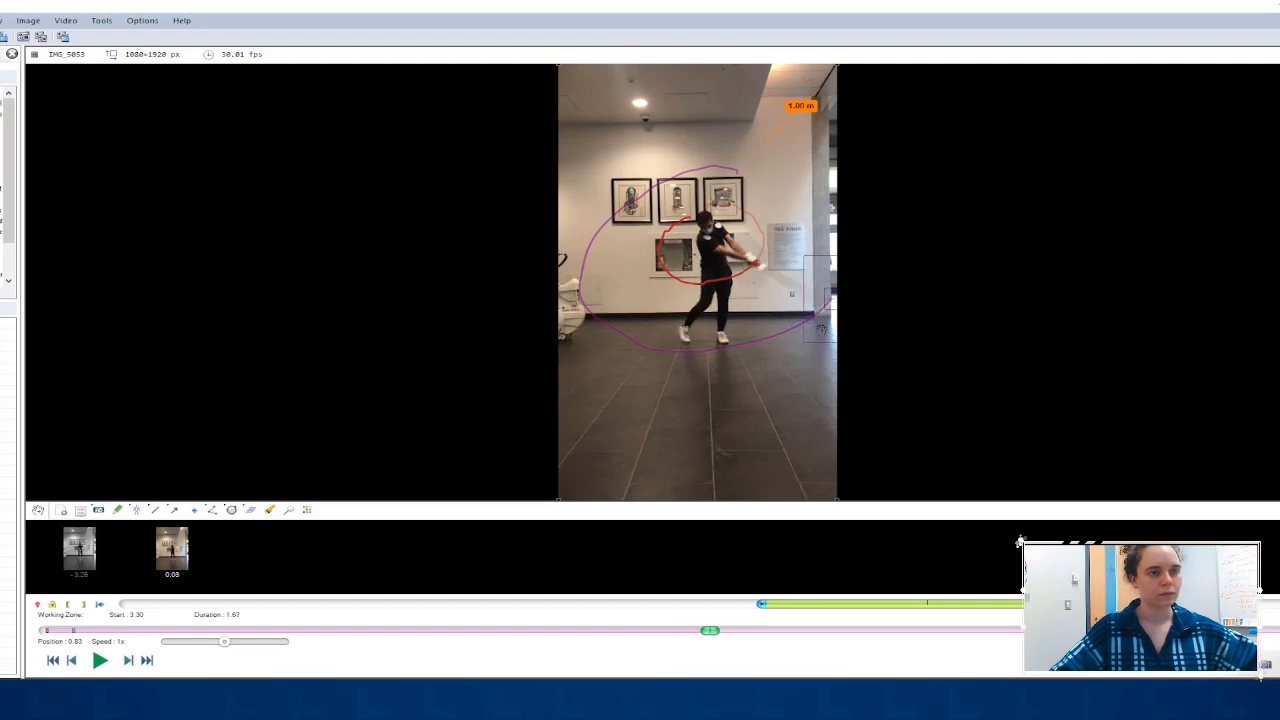
{"action": "left_click", "coordinate": [128, 661]}
{"action": "left_click", "coordinate": [128, 661]}
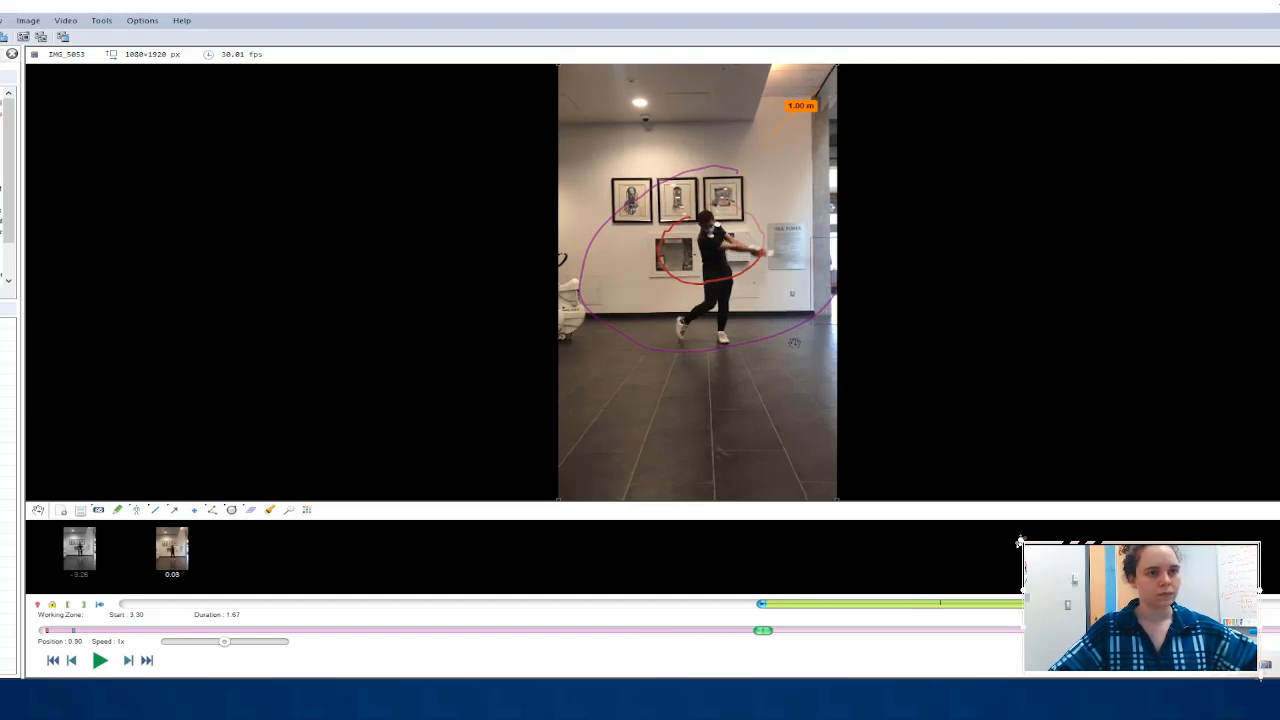
Track the Tool path frame by frame up along the video's edge to position 1.10
{"action": "left_click", "coordinate": [128, 661]}
{"action": "left_click", "coordinate": [128, 661]}
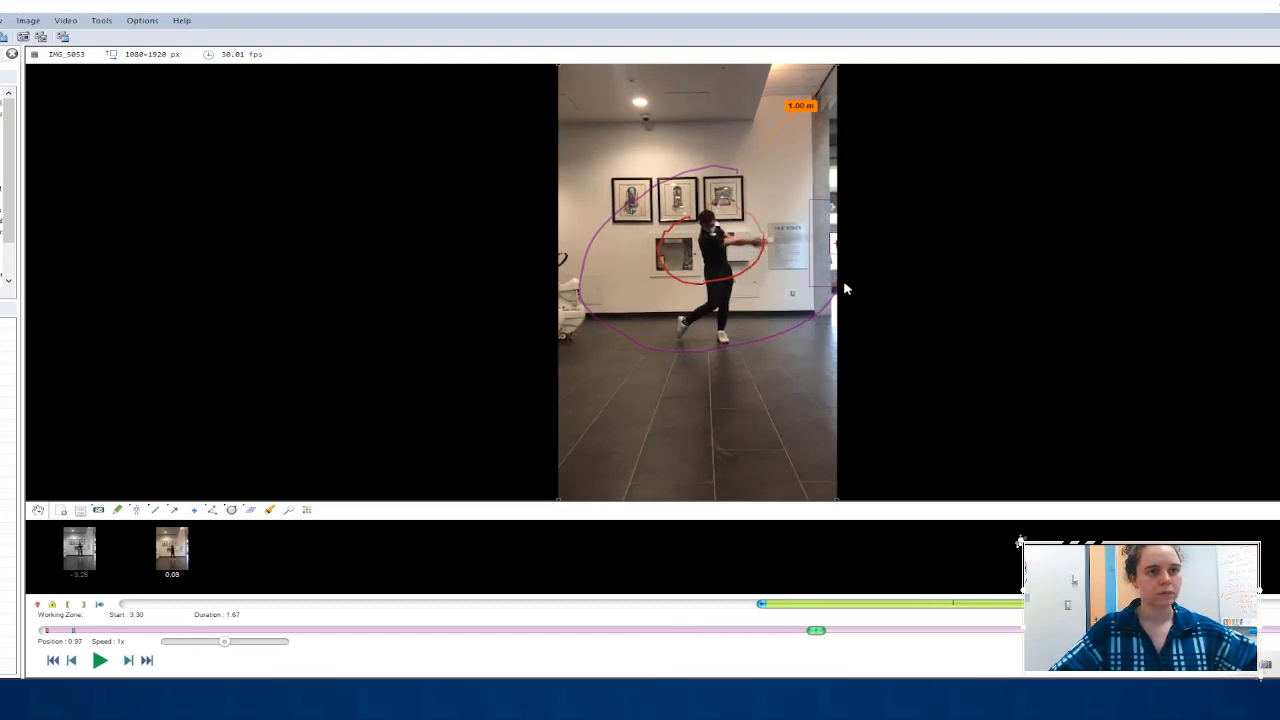
{"action": "left_click", "coordinate": [128, 661]}
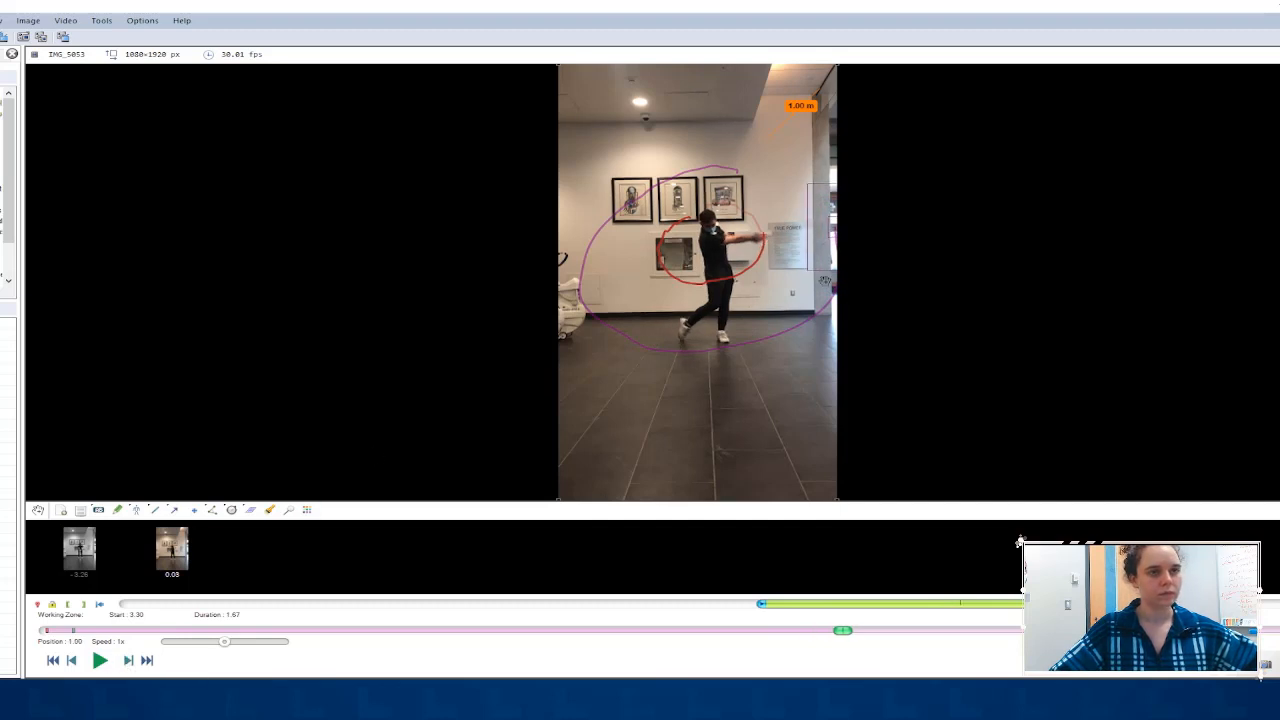
{"action": "left_click", "coordinate": [128, 661]}
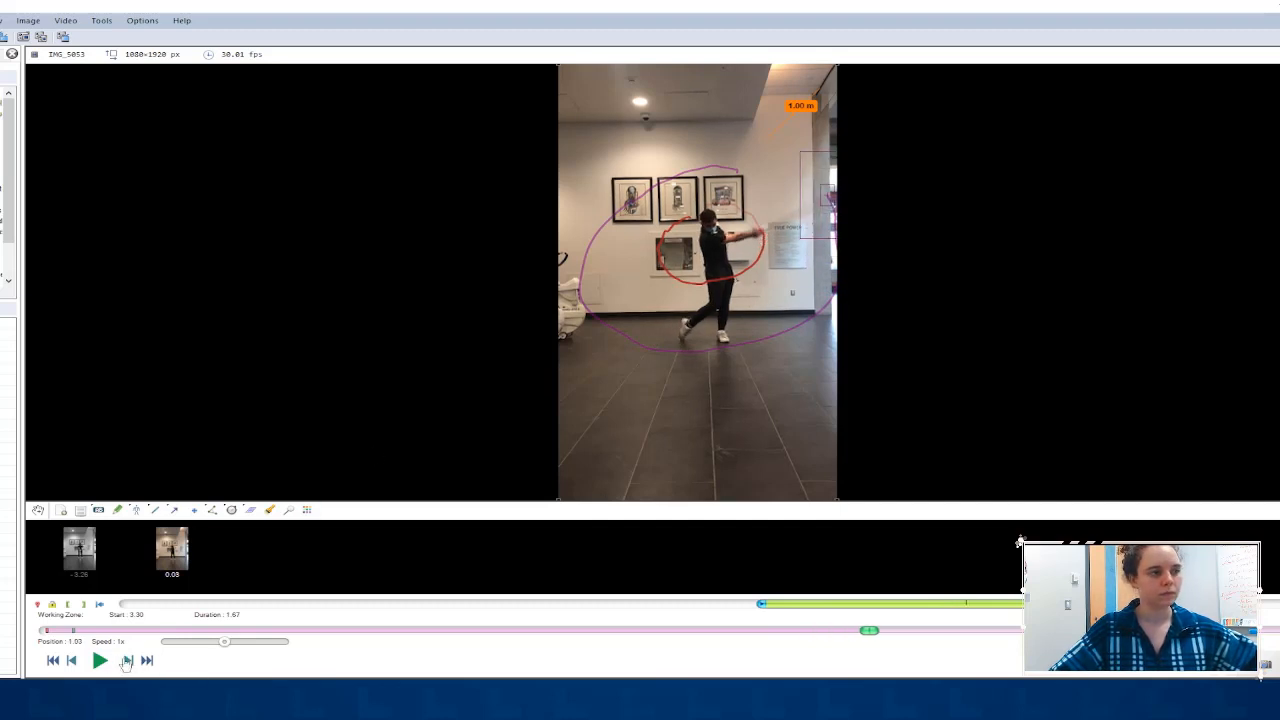
{"action": "left_click", "coordinate": [127, 661]}
{"action": "left_click", "coordinate": [127, 661]}
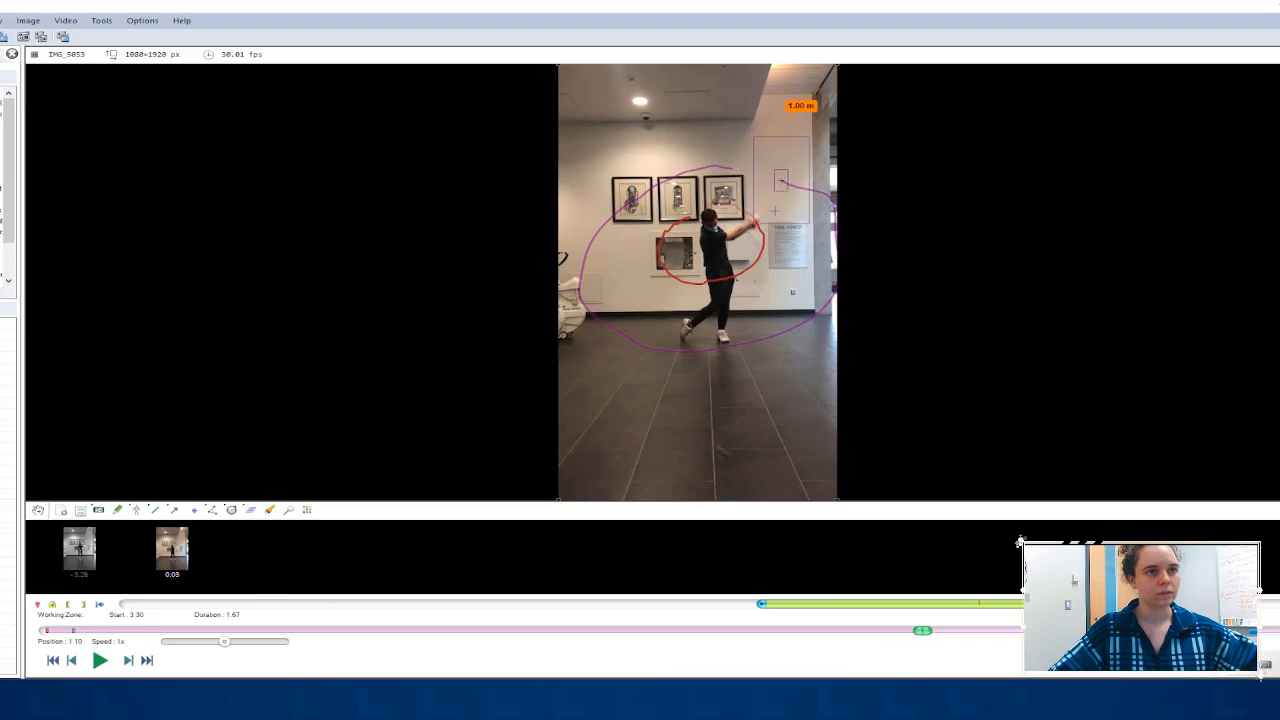
Track the Tool path to one frame past position 1.20 and correct the tracked point above the wall pictures
{"action": "left_click", "coordinate": [130, 660]}
{"action": "left_click", "coordinate": [128, 661]}
{"action": "left_click", "coordinate": [128, 661]}
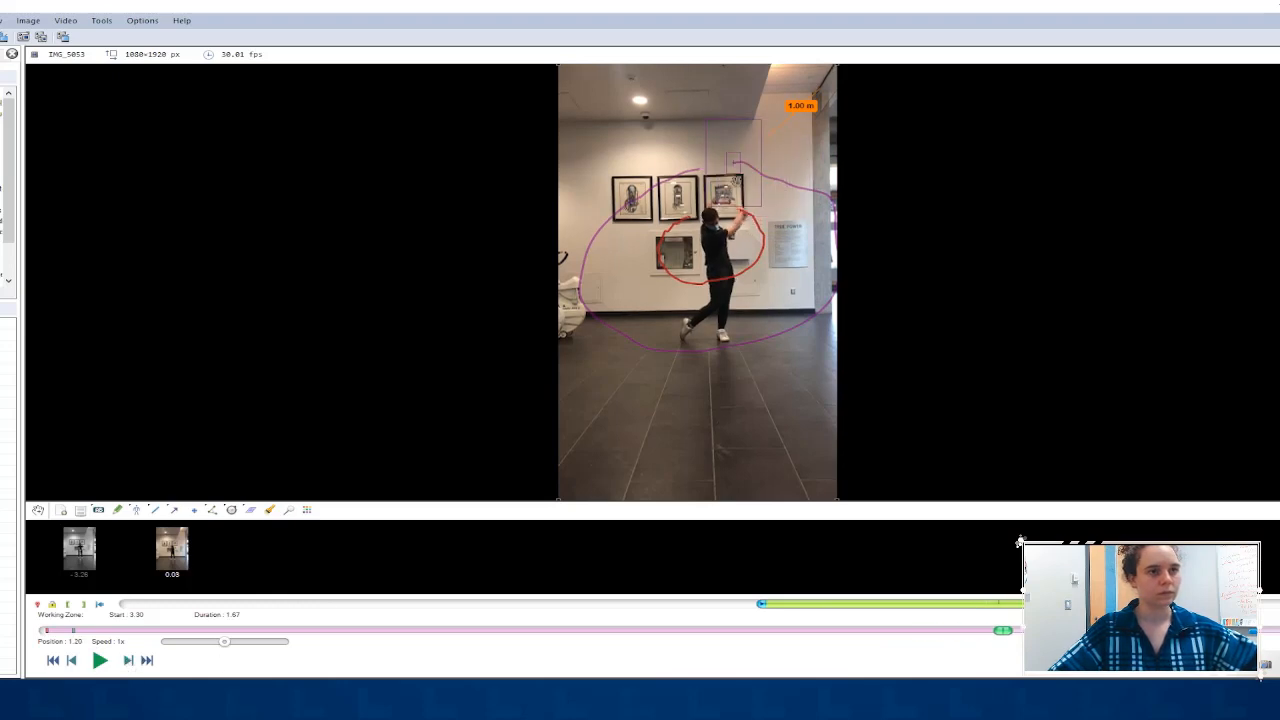
{"action": "left_click", "coordinate": [128, 661]}
{"action": "left_click_drag", "start_coordinate": [724, 173], "coordinate": [684, 175]}
Track the Tool path five more frames and move the tracked point down onto the club's end
{"action": "left_click", "coordinate": [128, 661]}
{"action": "left_click", "coordinate": [128, 661]}
{"action": "left_click", "coordinate": [128, 661]}
{"action": "left_click", "coordinate": [128, 661]}
{"action": "left_click", "coordinate": [128, 661]}
{"action": "left_click_drag", "start_coordinate": [651, 213], "coordinate": [646, 245]}
Finish tracking the Tool path frame by frame to position 1.63, adjusting the tracked point at position 1.60
{"action": "left_click", "coordinate": [128, 661]}
{"action": "left_click", "coordinate": [130, 661]}
{"action": "left_click", "coordinate": [128, 661]}
{"action": "left_click", "coordinate": [128, 661]}
{"action": "left_click", "coordinate": [128, 661]}
{"action": "left_click", "coordinate": [128, 661]}
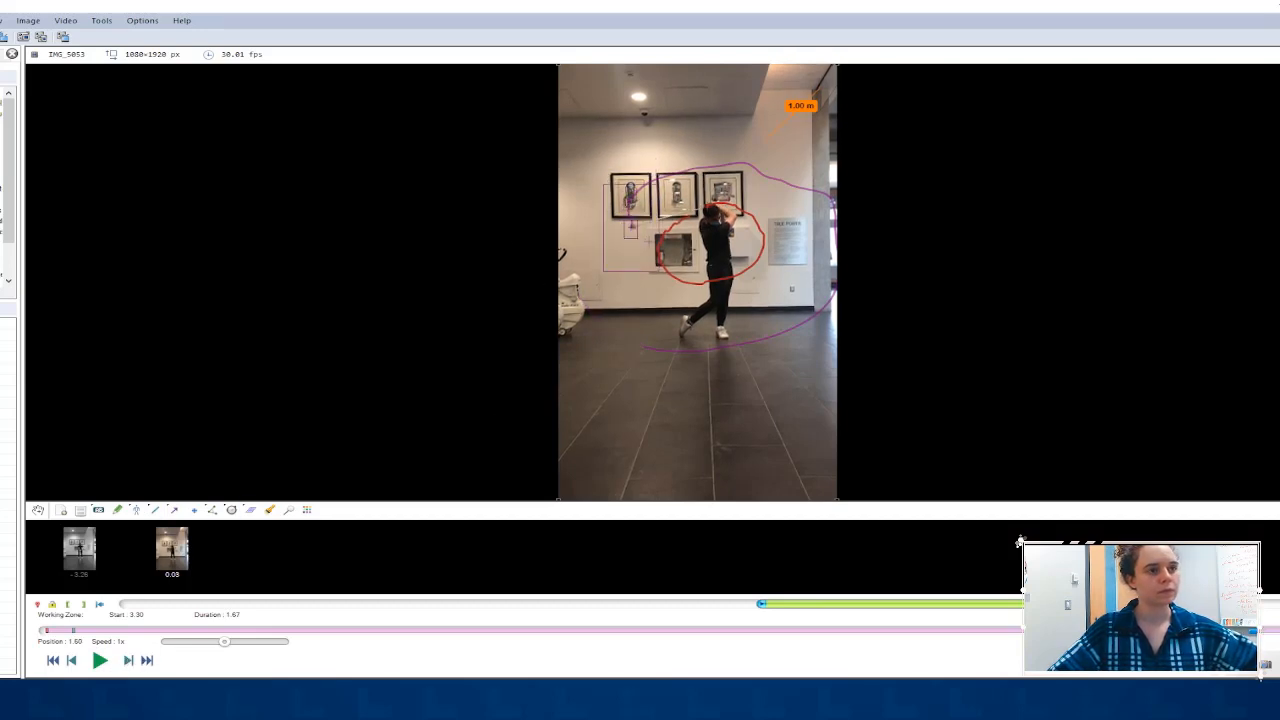
{"action": "left_click_drag", "start_coordinate": [648, 244], "coordinate": [648, 243]}
{"action": "left_click", "coordinate": [127, 661]}
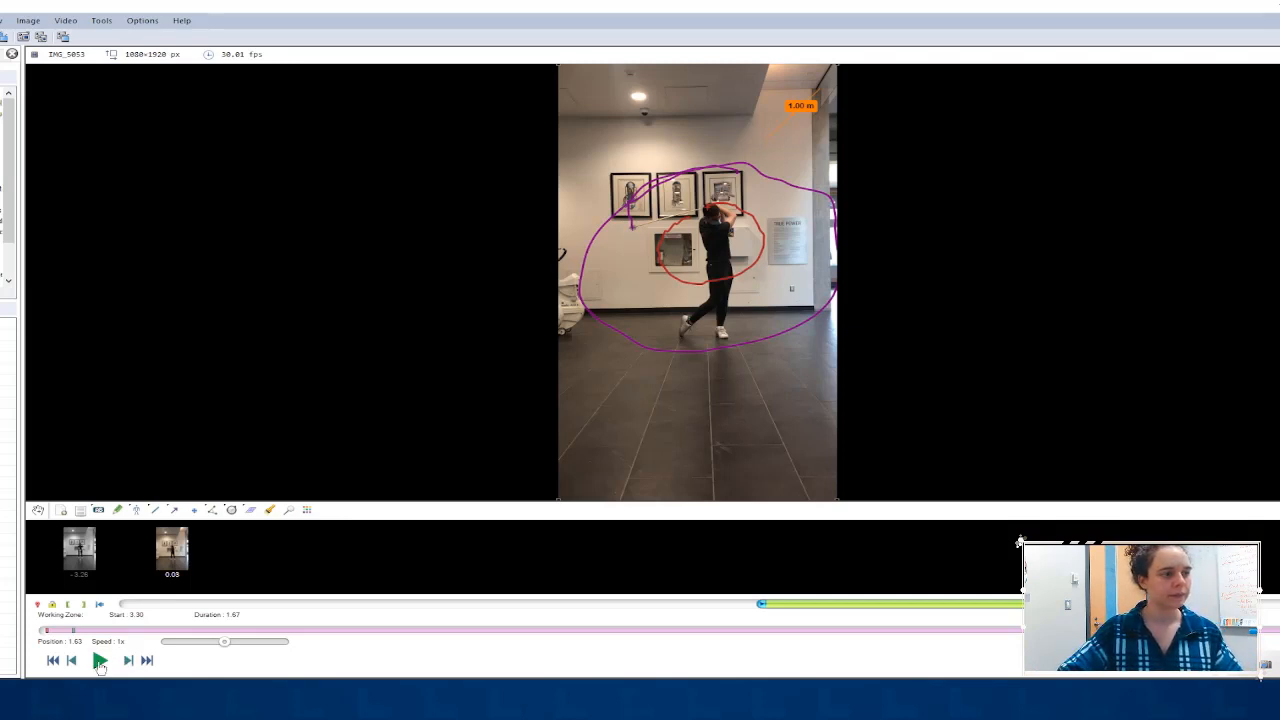
Play back the swing to check the Hands and Tool paths, stop it, and return to position 0.00
{"action": "left_click", "coordinate": [100, 661]}
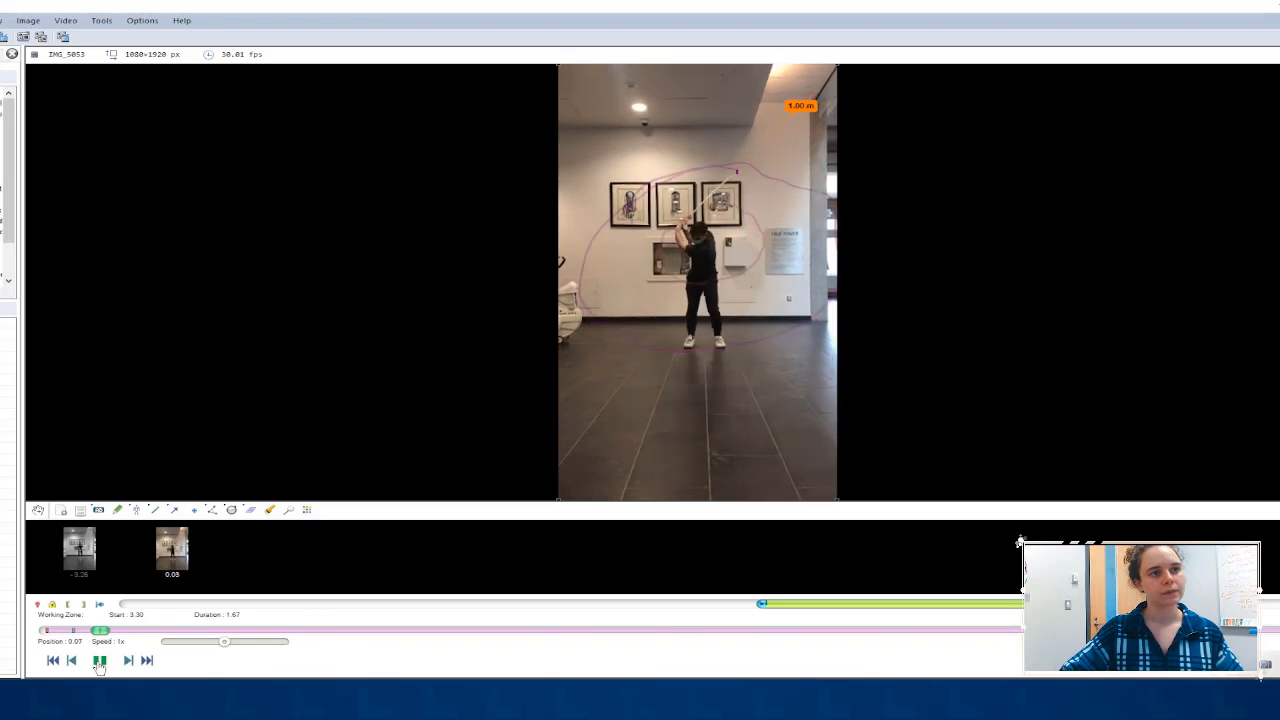
{"action": "left_click", "coordinate": [100, 661]}
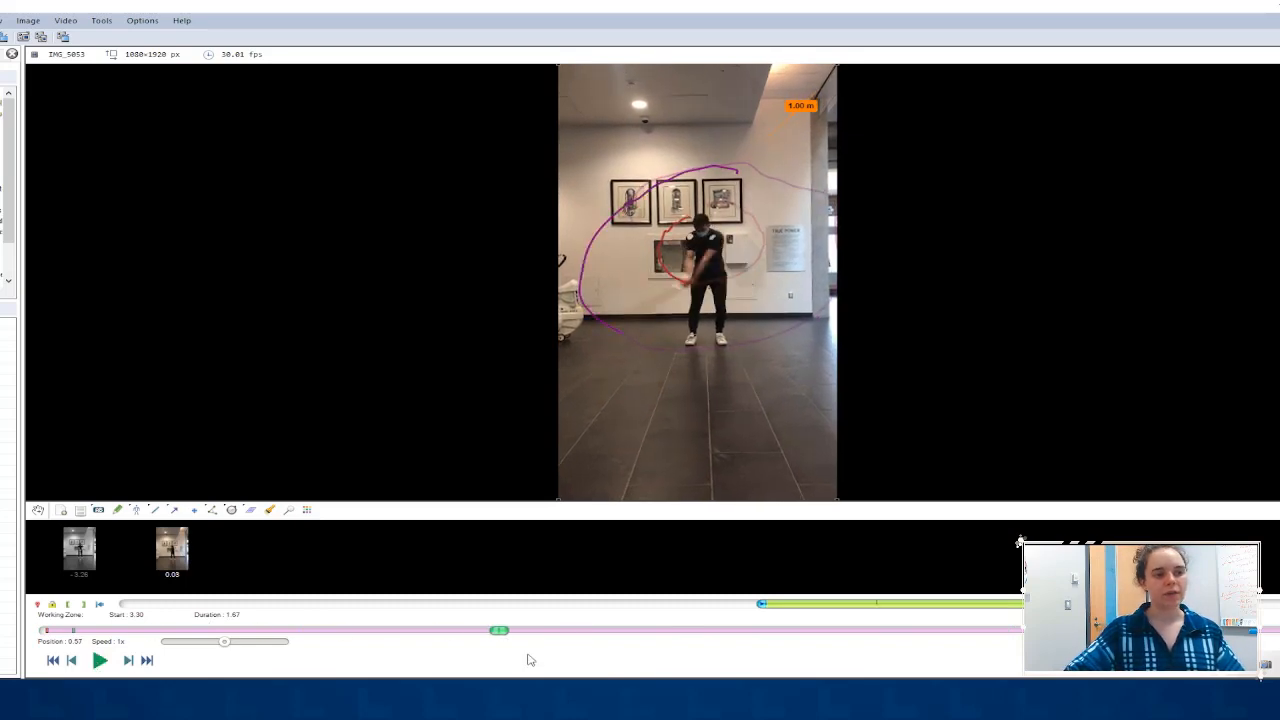
{"action": "left_click", "coordinate": [505, 634]}
{"action": "left_click_drag", "start_coordinate": [505, 634], "coordinate": [44, 631]}
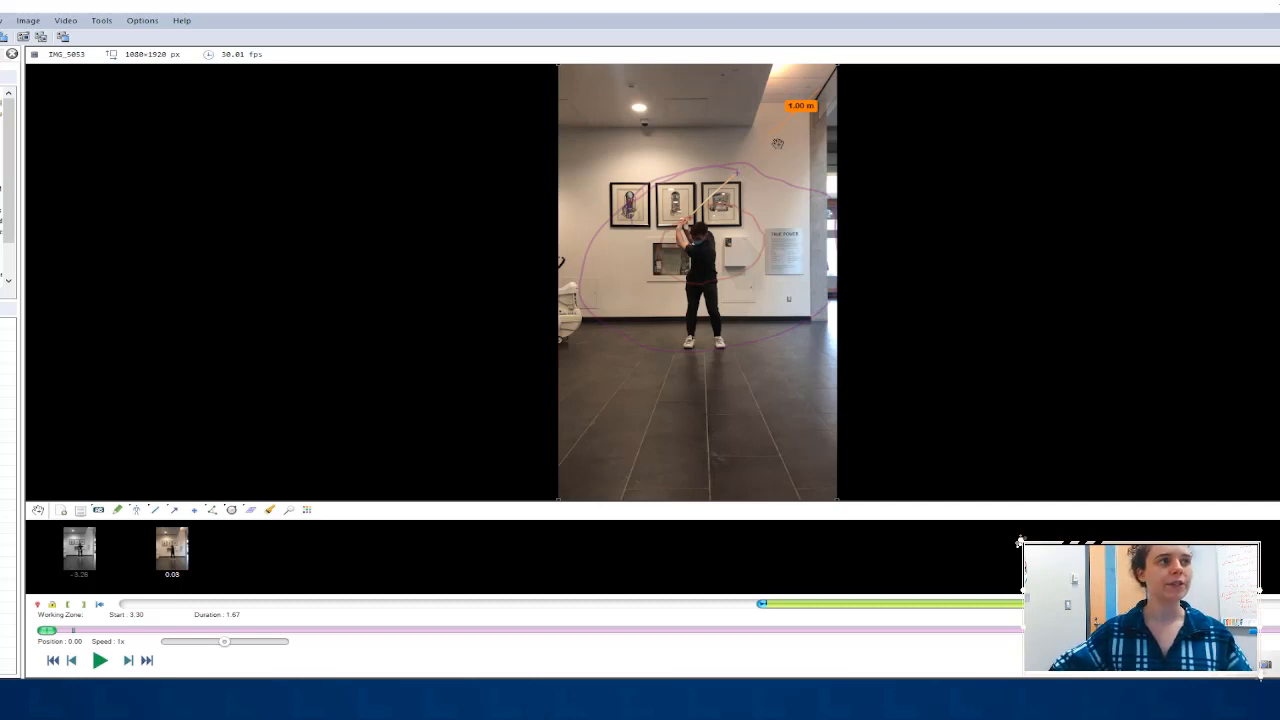
Open the linear kinematics speed plot for the Hands and Tool trajectories and bring its window into clear view
{"action": "left_click", "coordinate": [98, 24]}
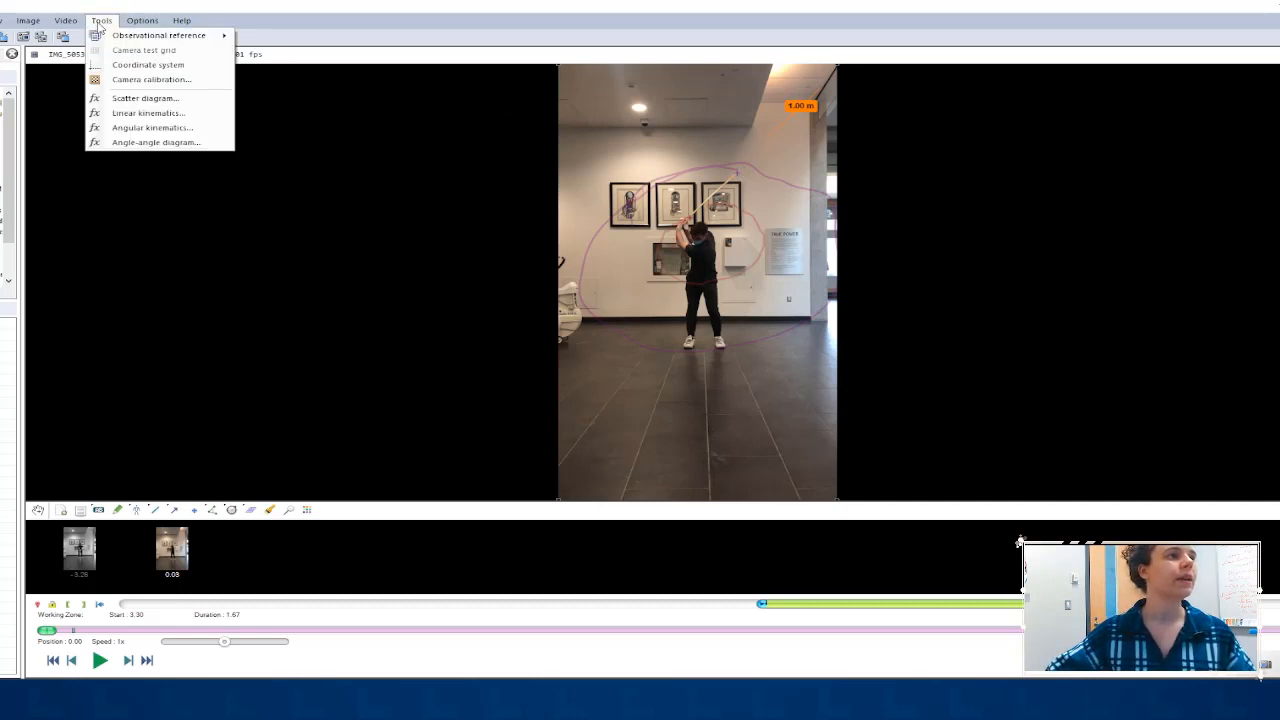
{"action": "left_click", "coordinate": [126, 121]}
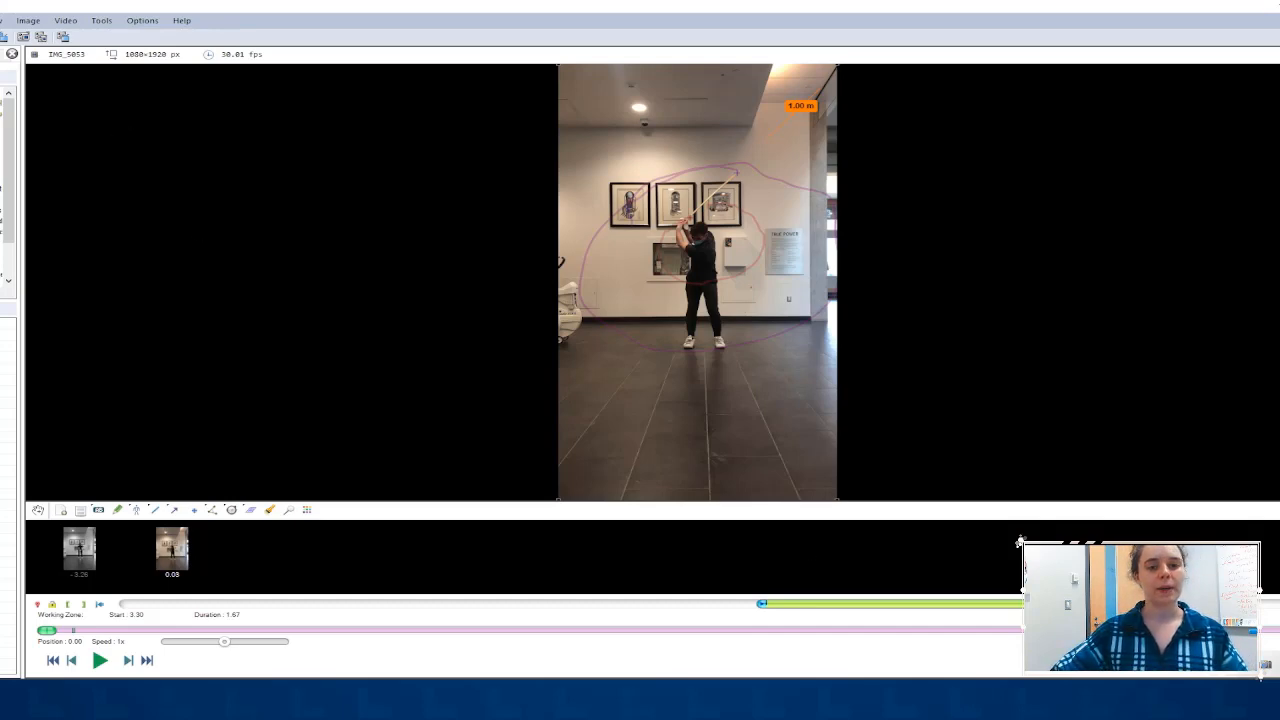
{"action": "left_click_drag", "start_coordinate": [226, 369], "coordinate": [745, 107]}
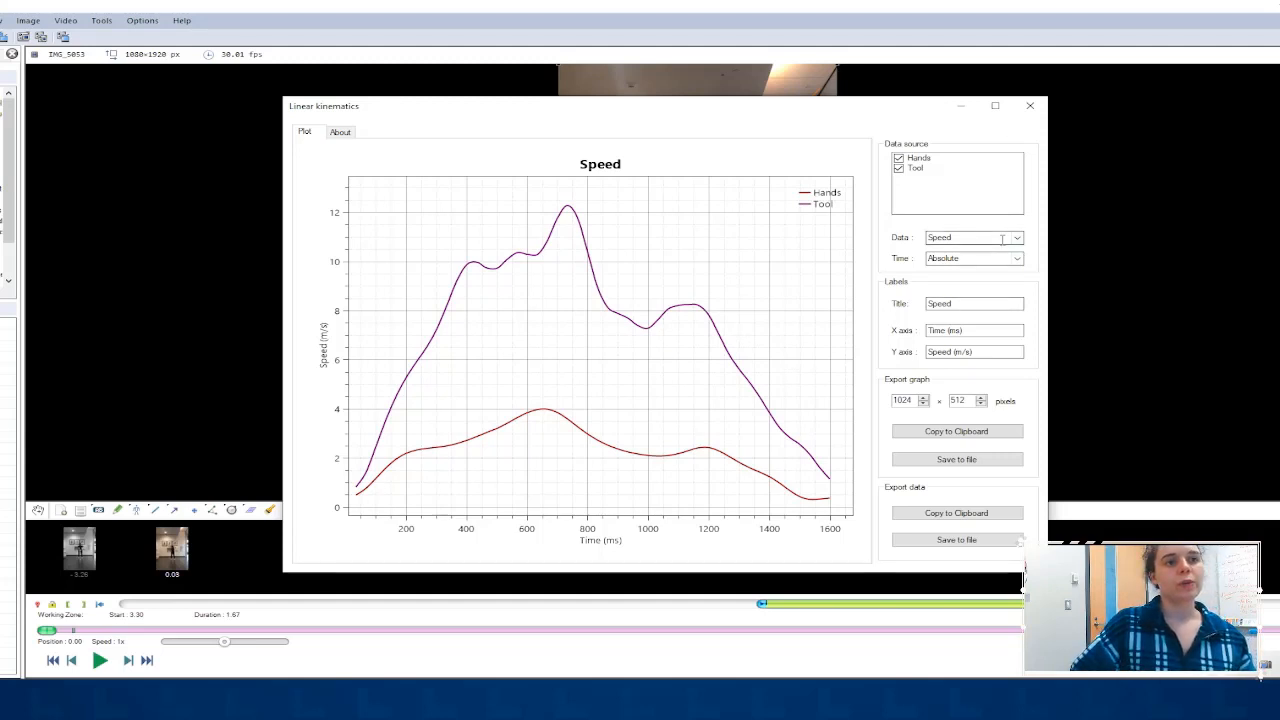
Replace the speed plot's title with "Golf Swing Speed"
{"action": "left_click", "coordinate": [995, 305]}
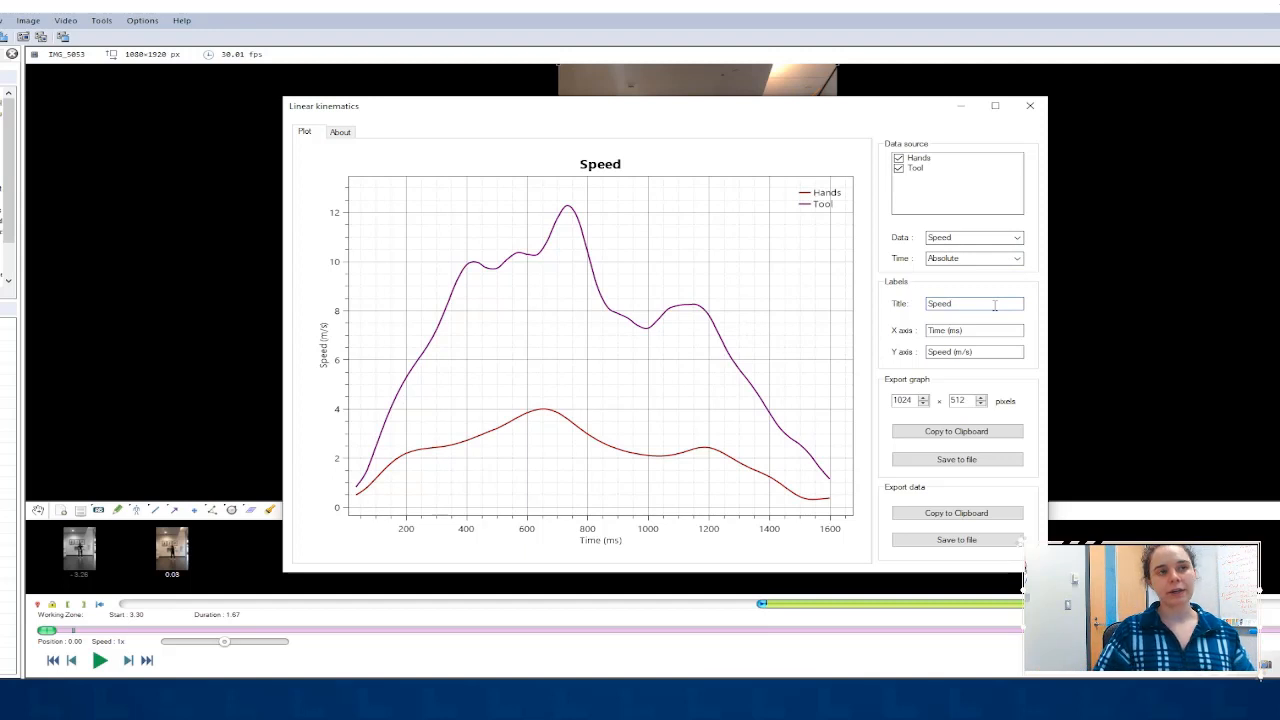
{"action": "key", "text": "BackSpace"}
{"action": "key", "text": "BackSpace"}
{"action": "key", "text": "BackSpace"}
{"action": "key", "text": "BackSpace"}
{"action": "key", "text": "BackSpace"}
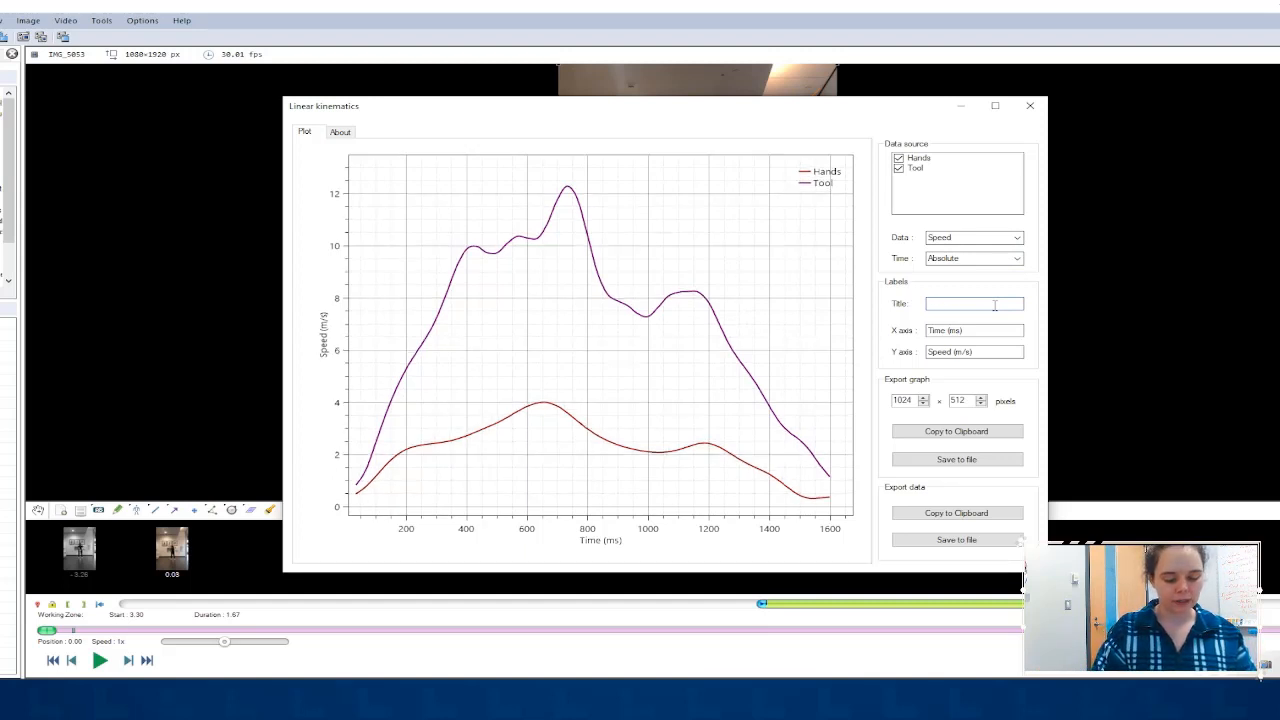
{"action": "type", "text": "Golf "}
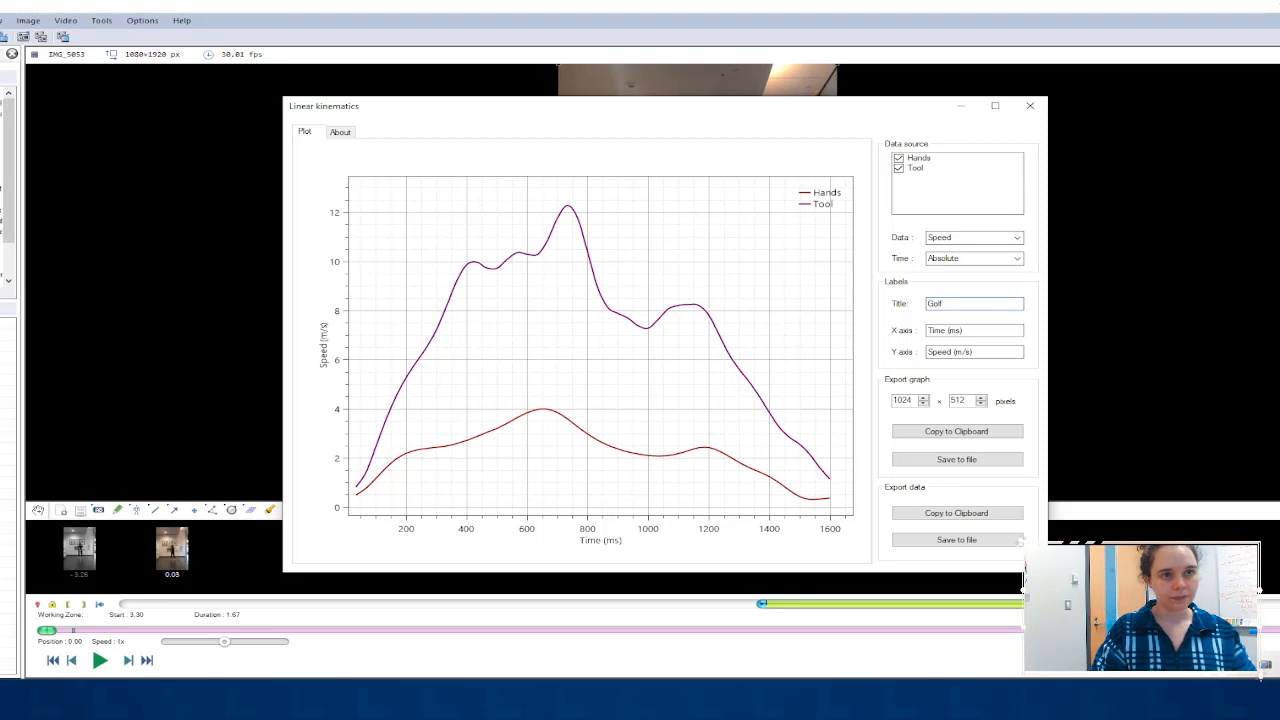
{"action": "type", "text": "Swing Speed"}
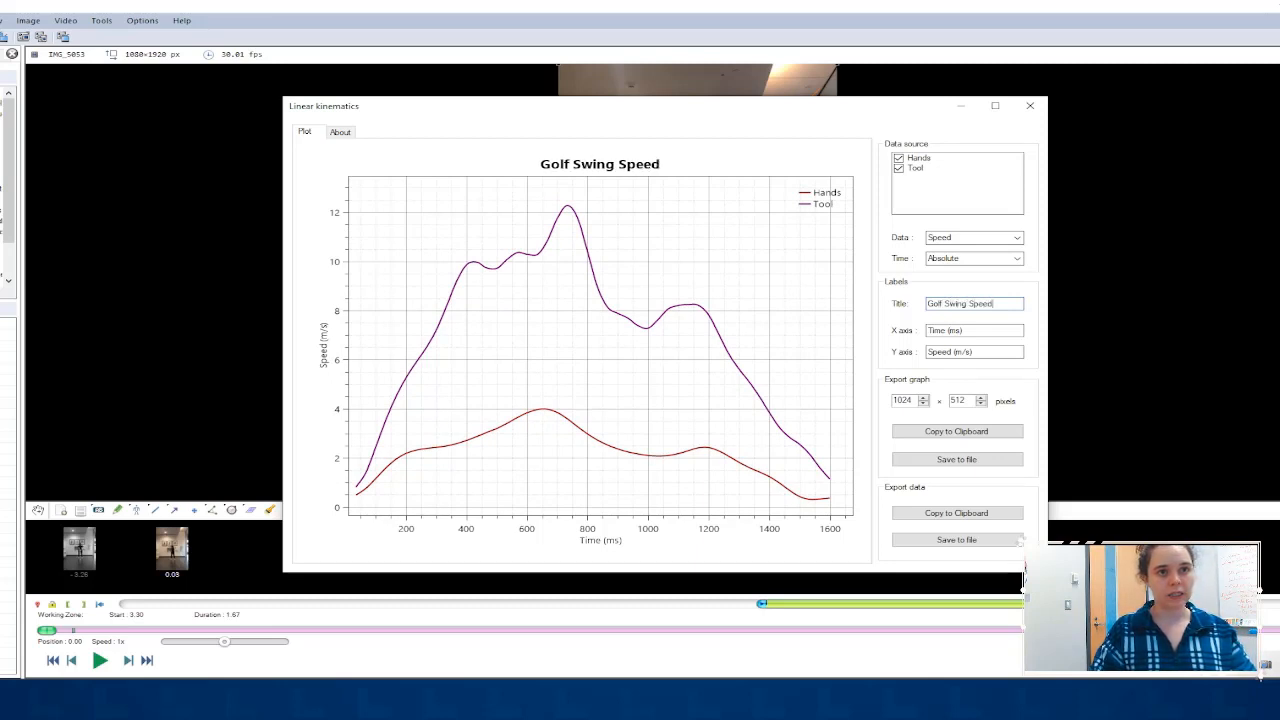
Set the time basis of the speed plot to Relative
{"action": "double_click", "coordinate": [965, 258]}
{"action": "left_click", "coordinate": [1017, 260]}
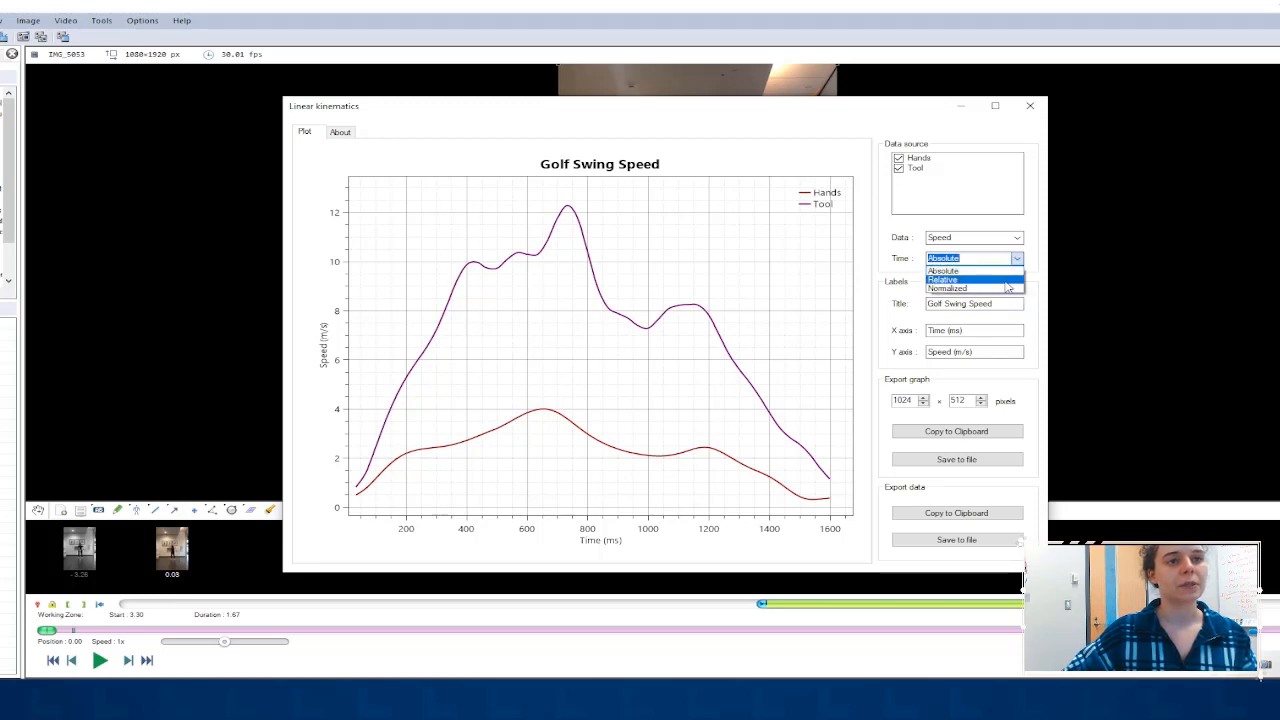
{"action": "left_click", "coordinate": [1006, 280]}
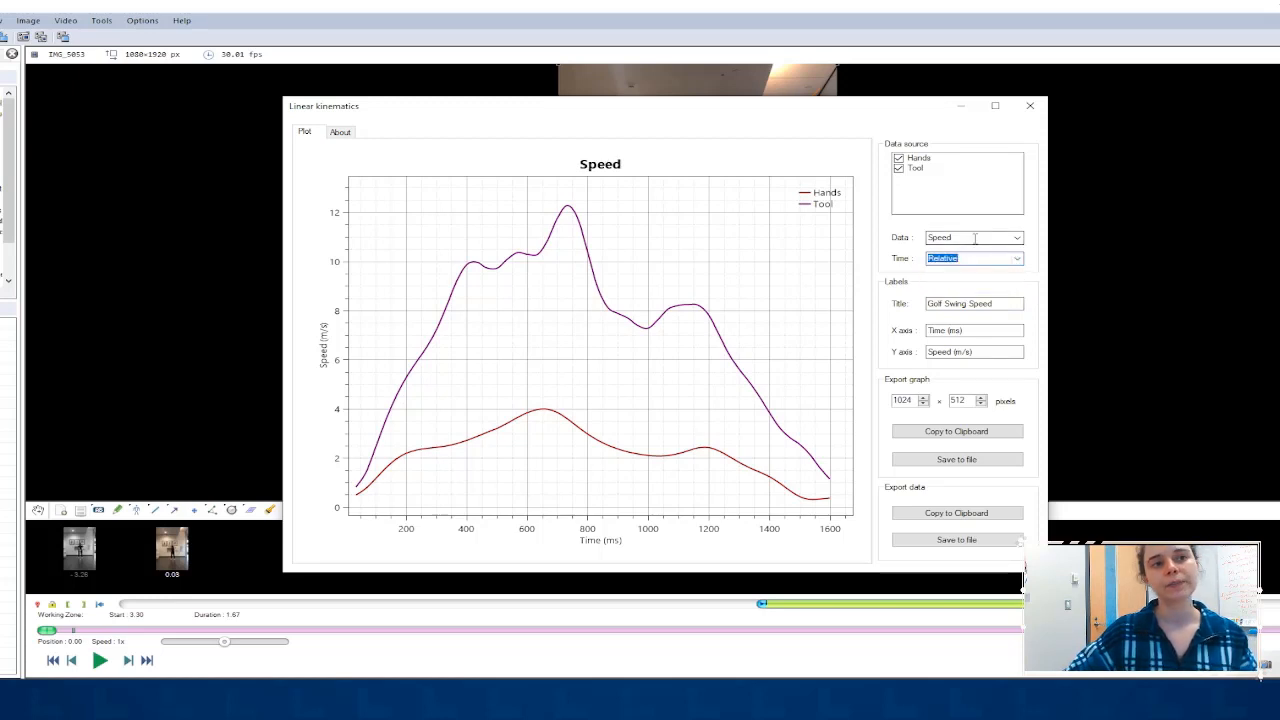
{"action": "left_click", "coordinate": [624, 537]}
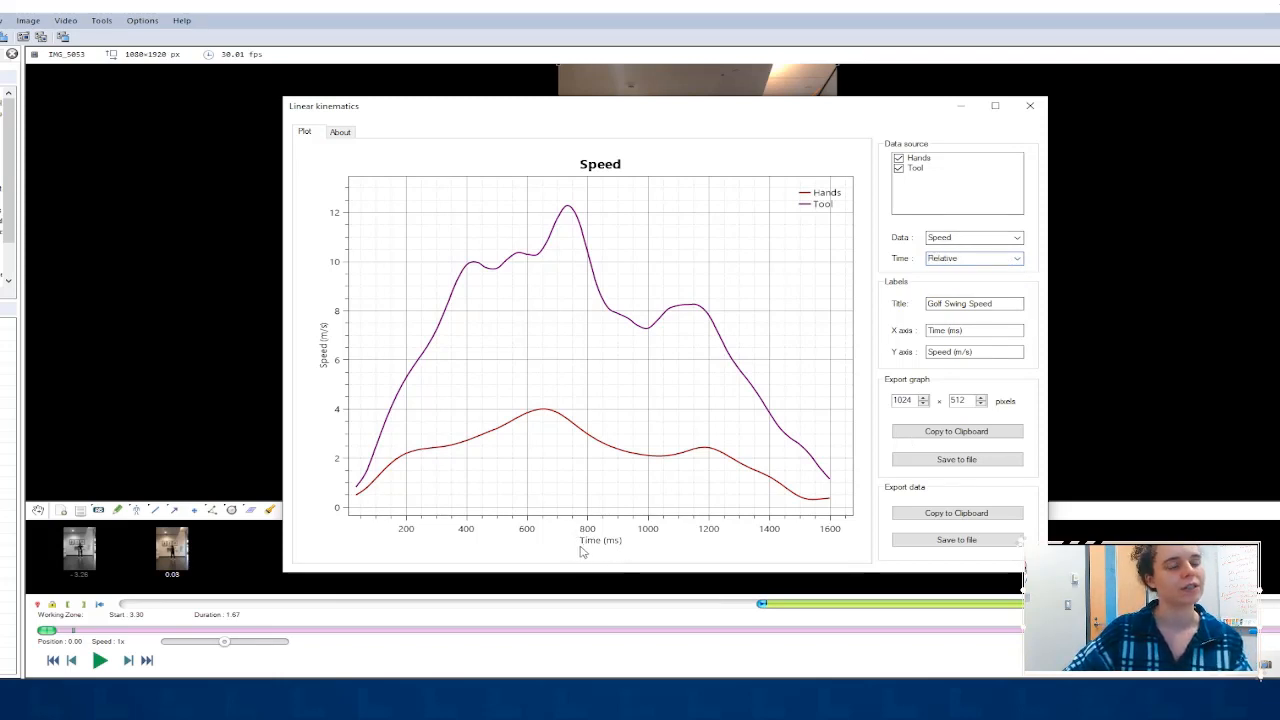
Review the kinematic quantities available for the plot and keep Speed as its data
{"action": "left_click", "coordinate": [958, 237]}
{"action": "left_click", "coordinate": [1016, 238]}
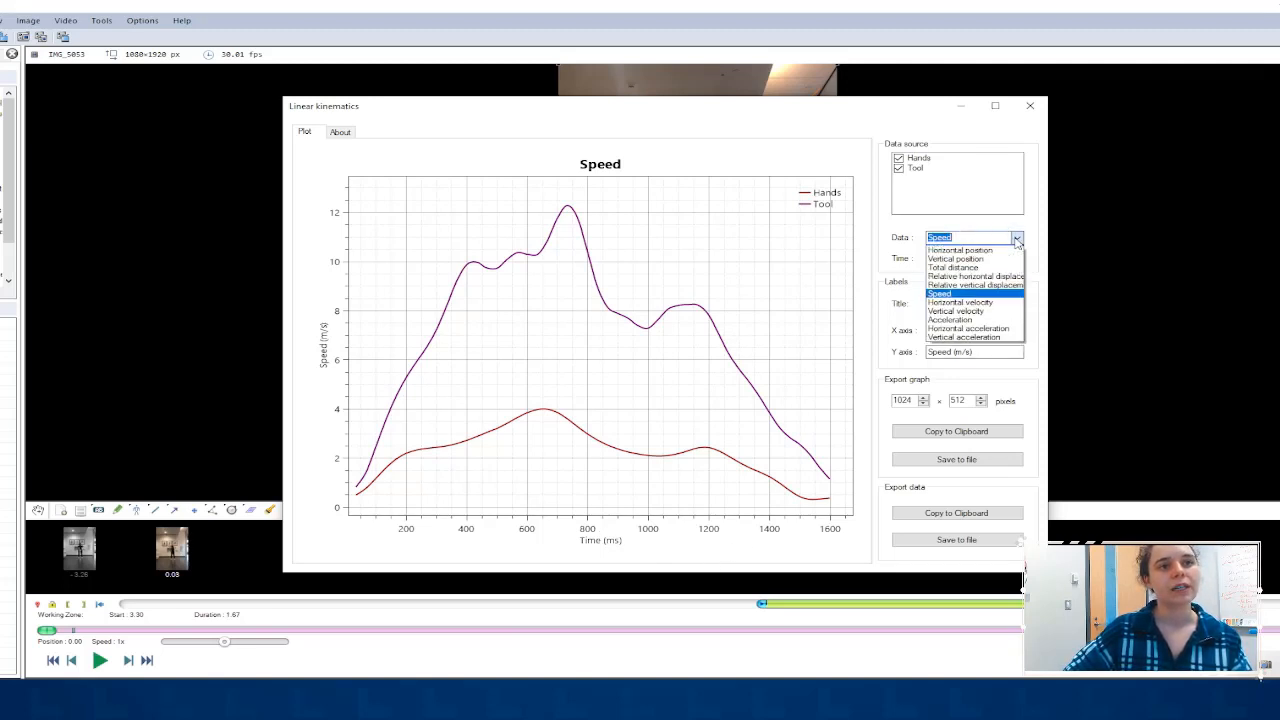
{"action": "left_click", "coordinate": [1012, 295]}
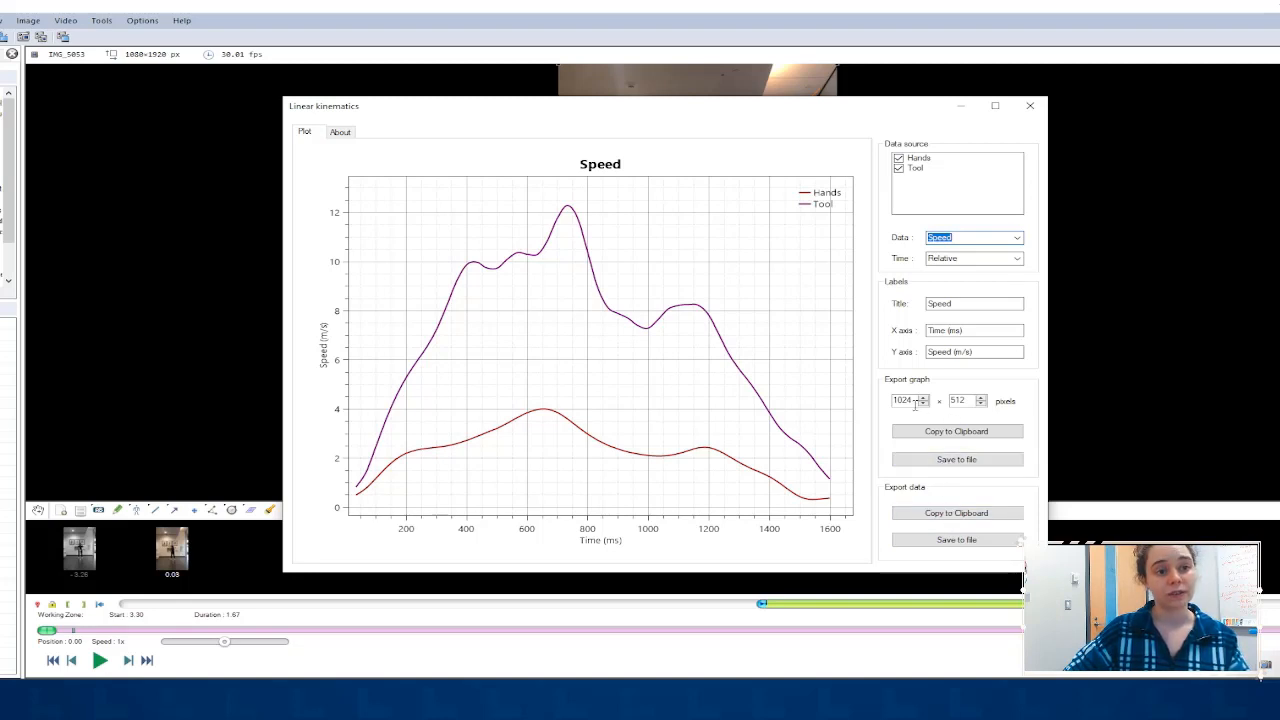
{"action": "left_click", "coordinate": [959, 462]}
{"action": "left_click", "coordinate": [959, 462]}
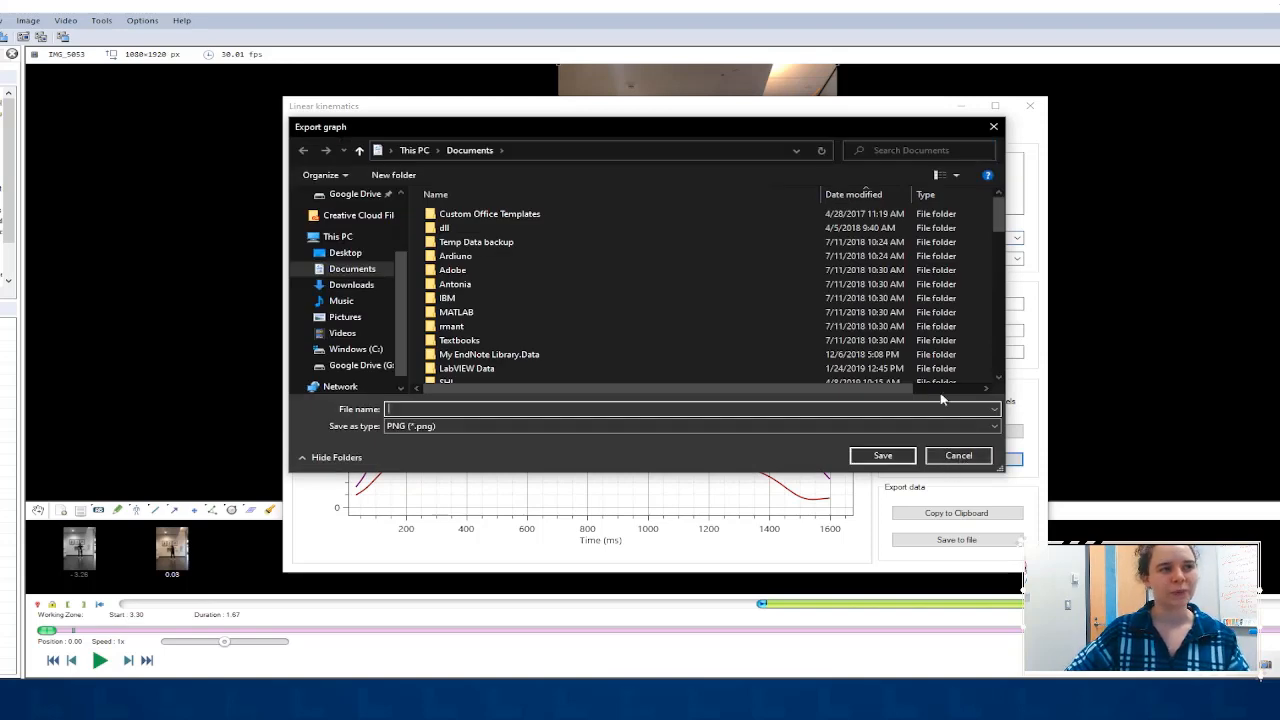
{"action": "left_click", "coordinate": [950, 458]}
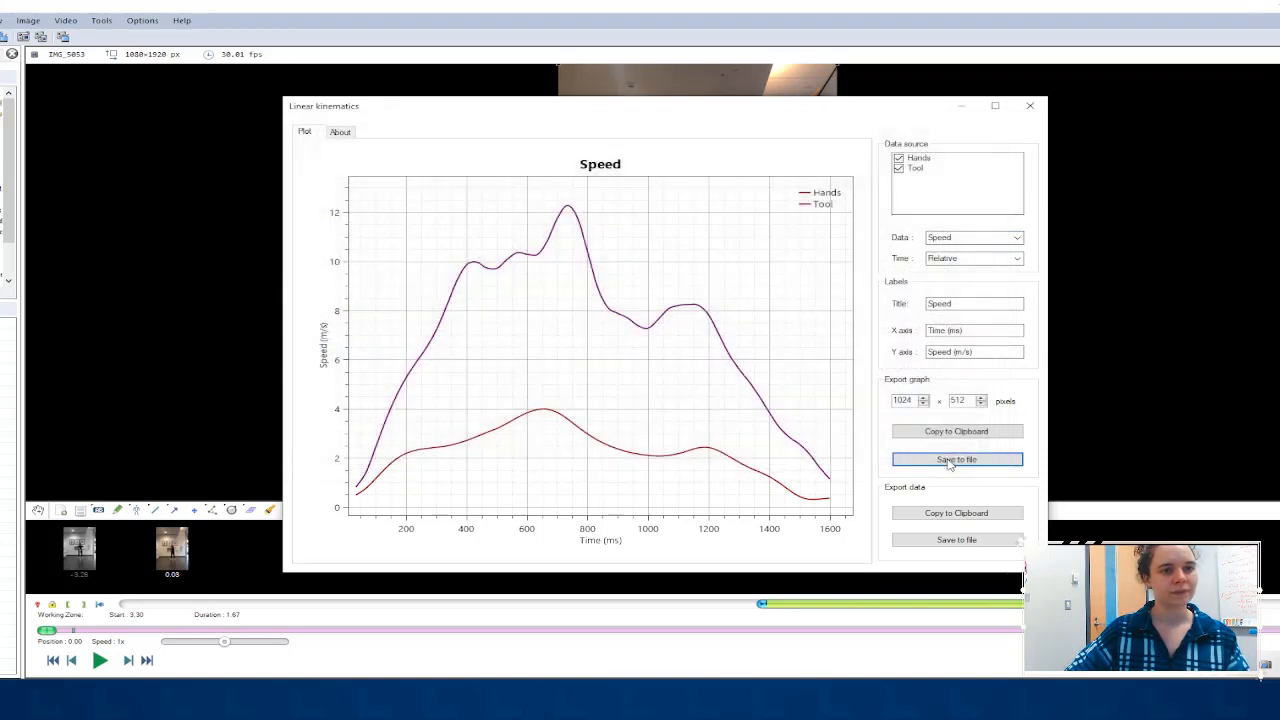